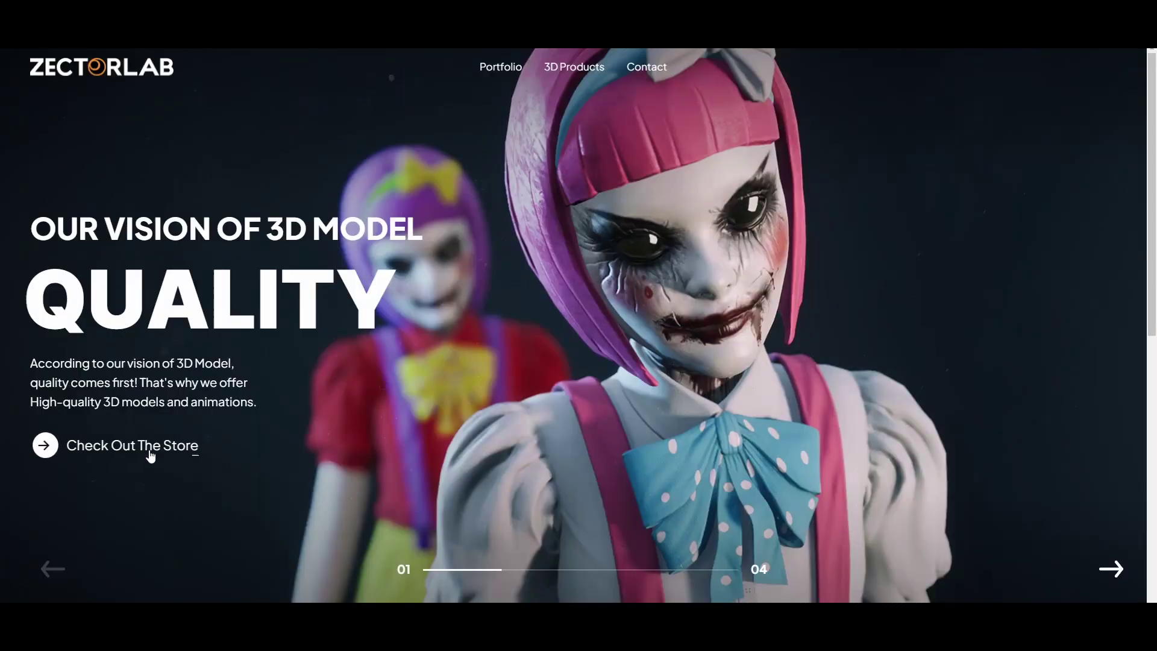
Open ZectorLab's store page and browse its 3D model products
click(150, 451)
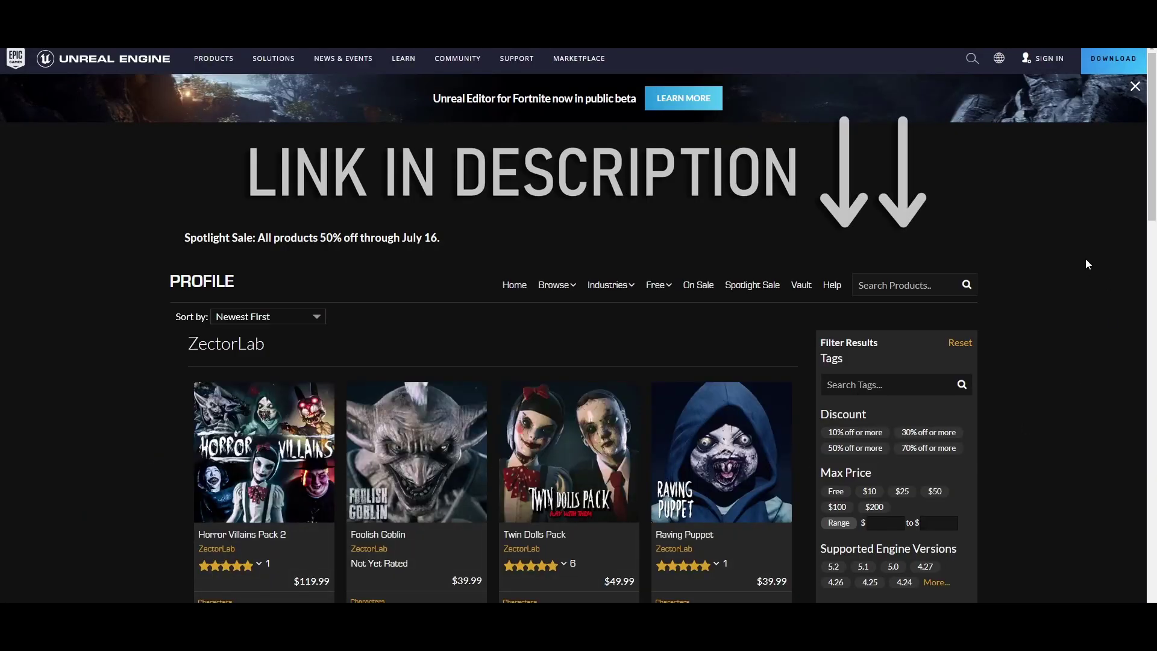
middle_click(1078, 259)
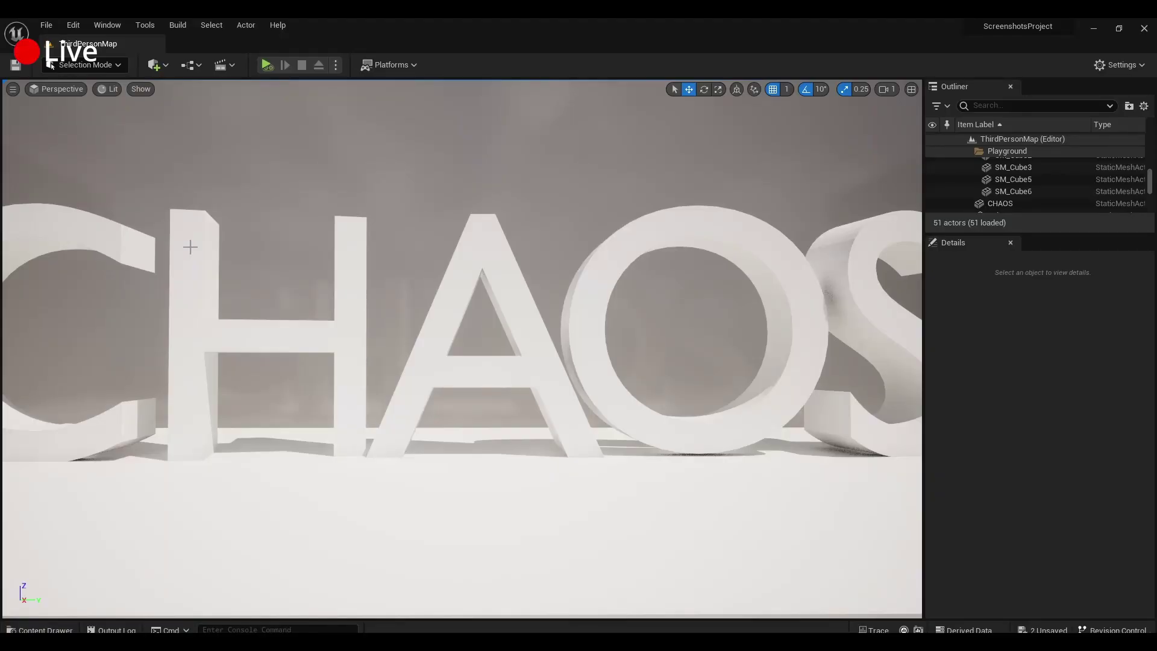
In Fracture mode, create a geometry collection from the CHAOS text mesh, named CHAOSTutorial_GeometryCollection1, in the Alphabet folder
click(190, 247)
click(73, 63)
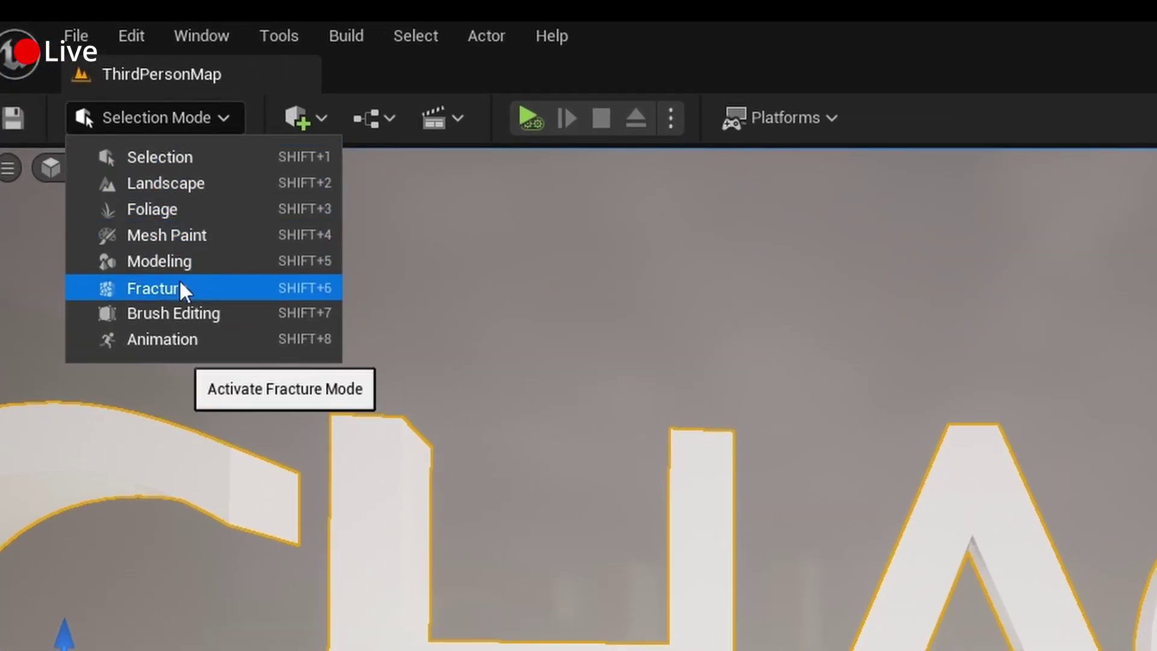
click(178, 288)
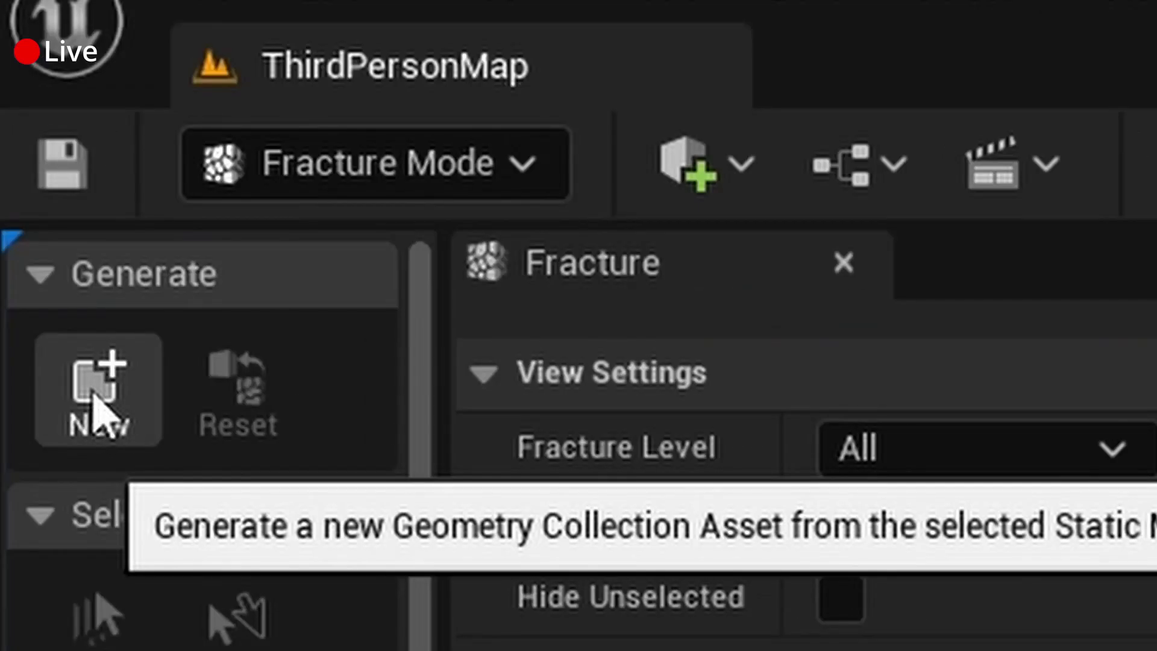
click(23, 115)
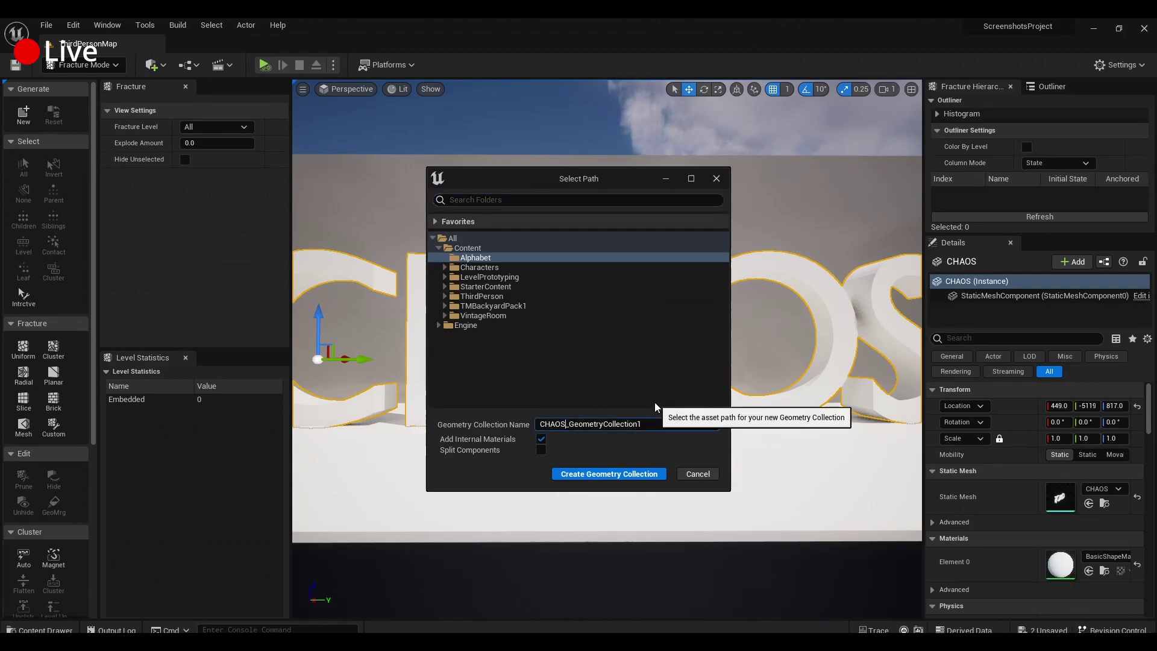
text(Tuto)
text(rial)
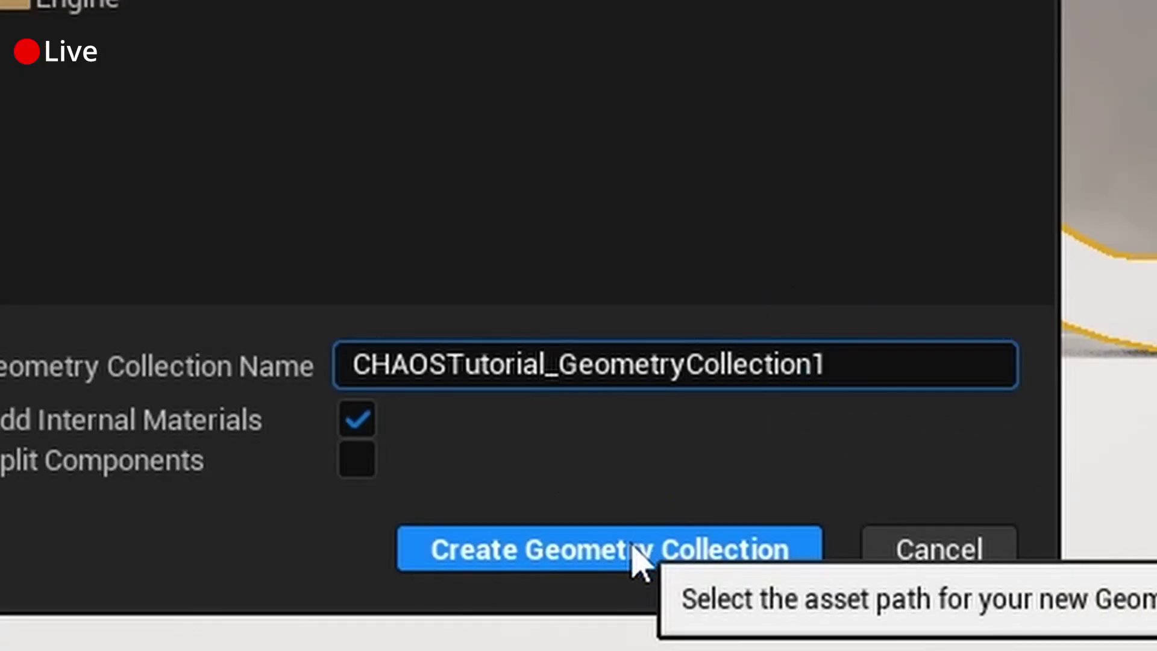
click(633, 549)
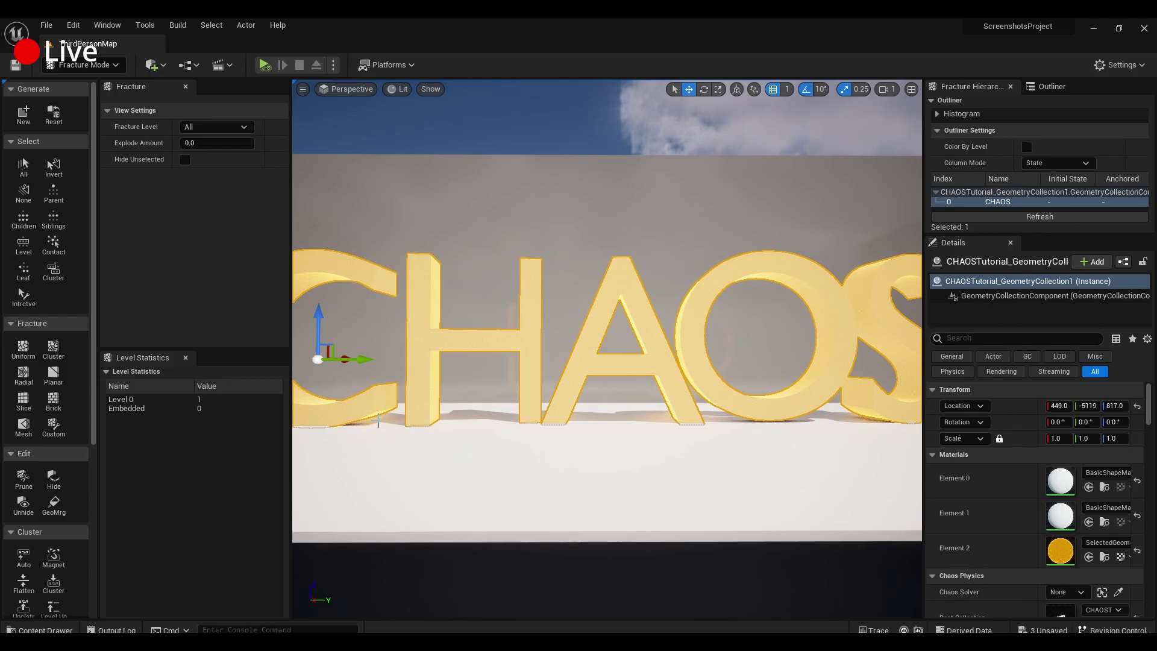
Fracture the CHAOS geometry collection with the Cluster pattern's default settings and preview the pieces using Explode Amount
click(53, 348)
scroll(235, 270, down, 5)
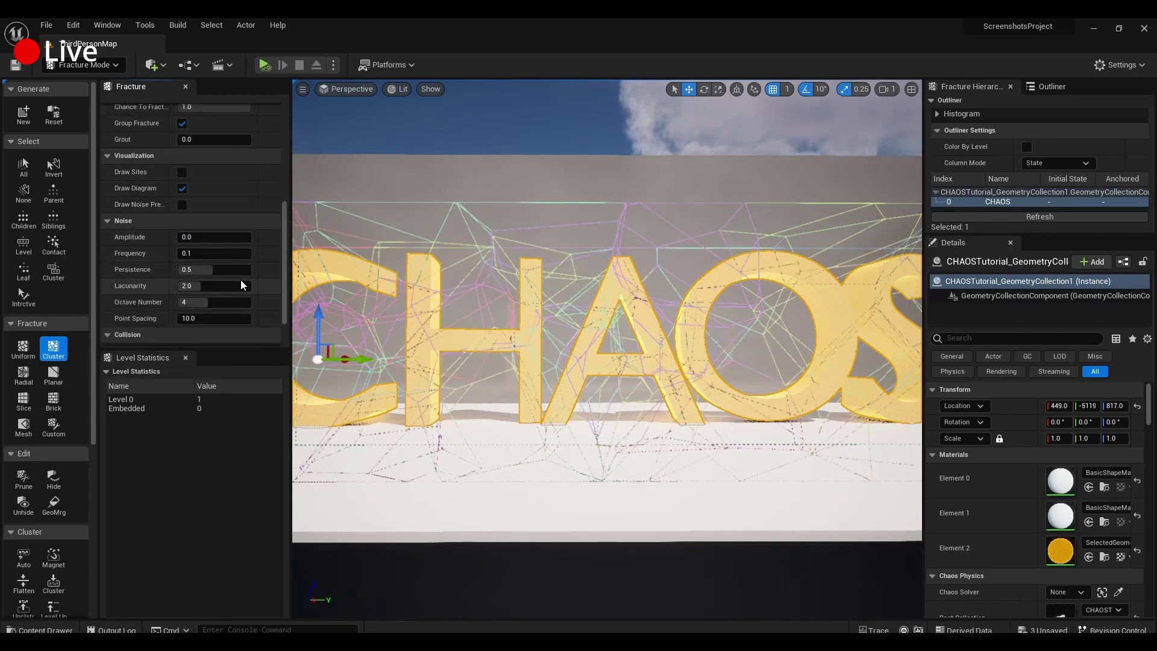
scroll(240, 280, down, 2)
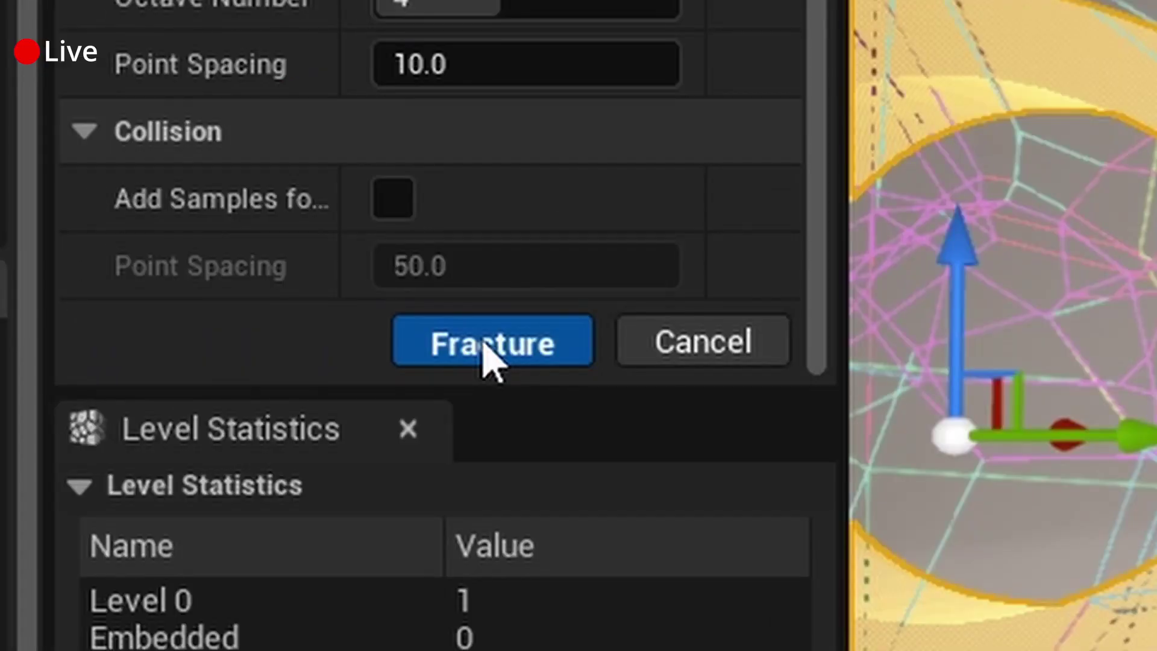
click(205, 337)
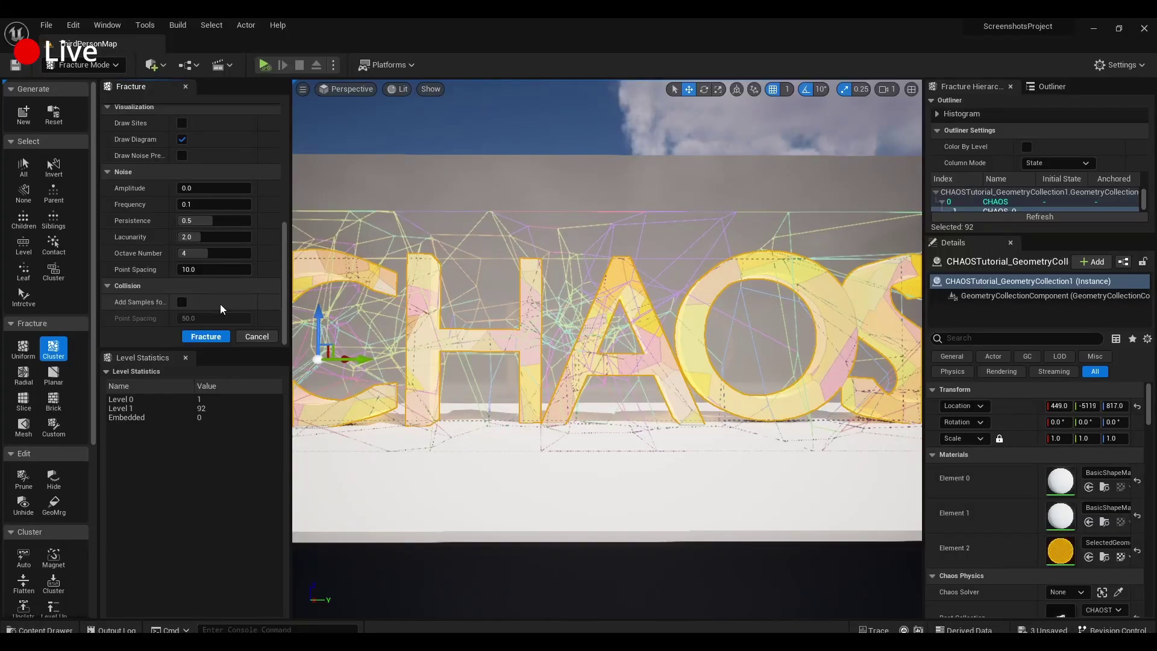
scroll(220, 304, up, 7)
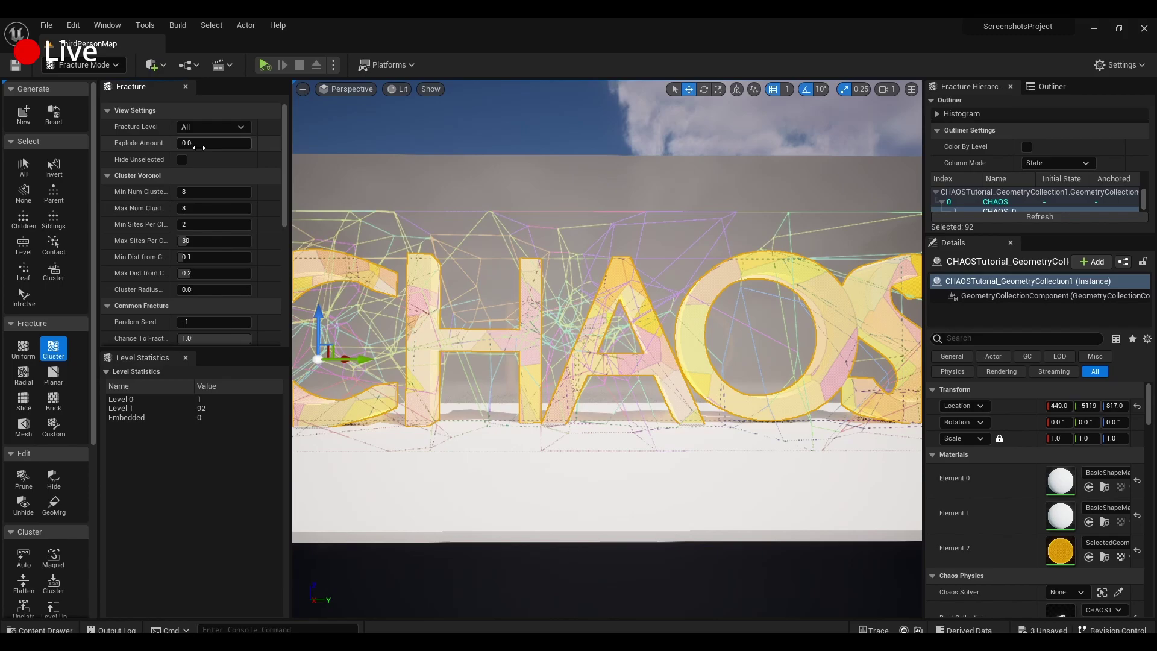
mouse_move(188, 143)
mouse_down()
mouse_move(212, 143)
mouse_move(178, 143)
mouse_move(191, 143)
mouse_up()
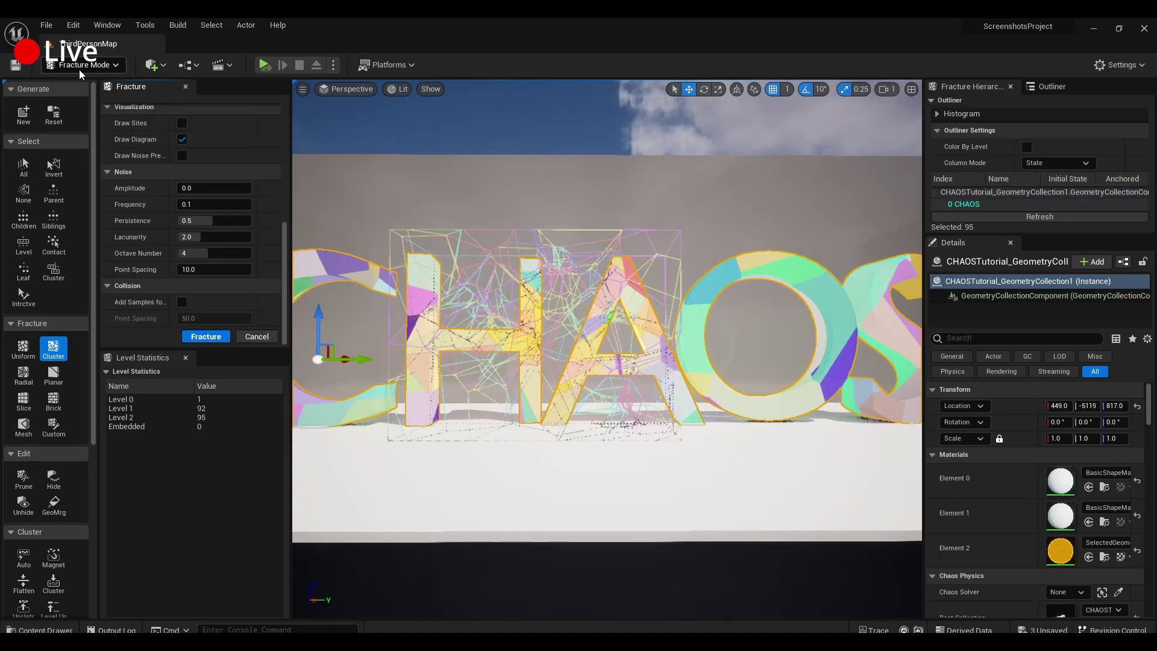
Return to Selection mode and turn off Show Bone Colors on the fractured CHAOS text
click(82, 66)
click(83, 83)
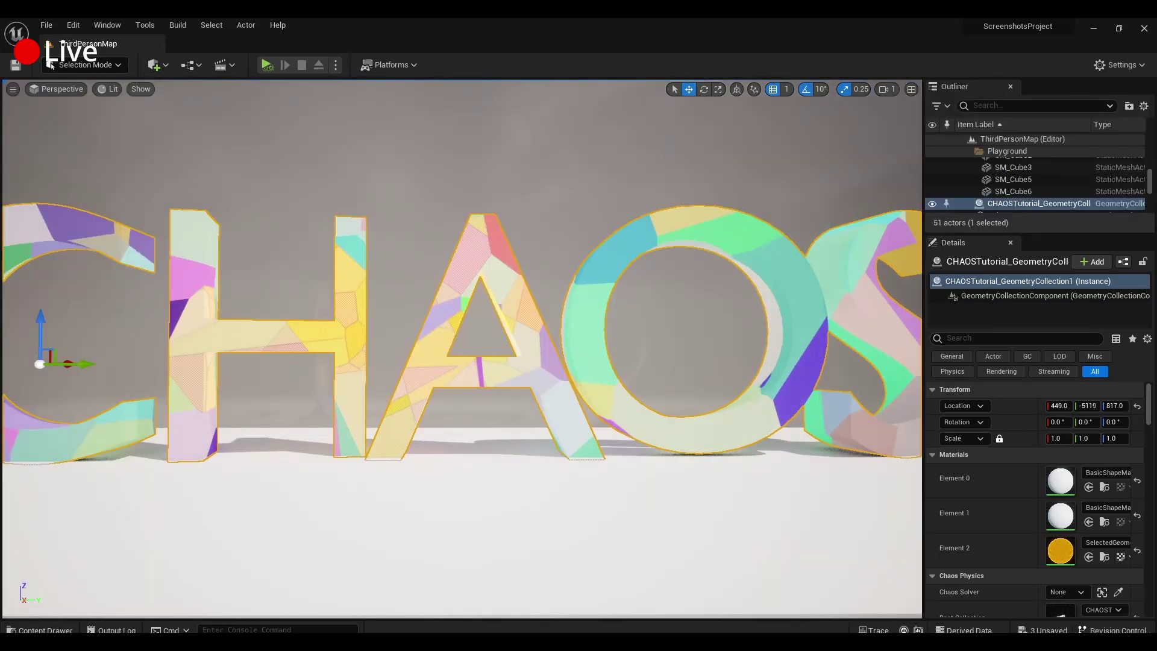
click(983, 337)
text(bone)
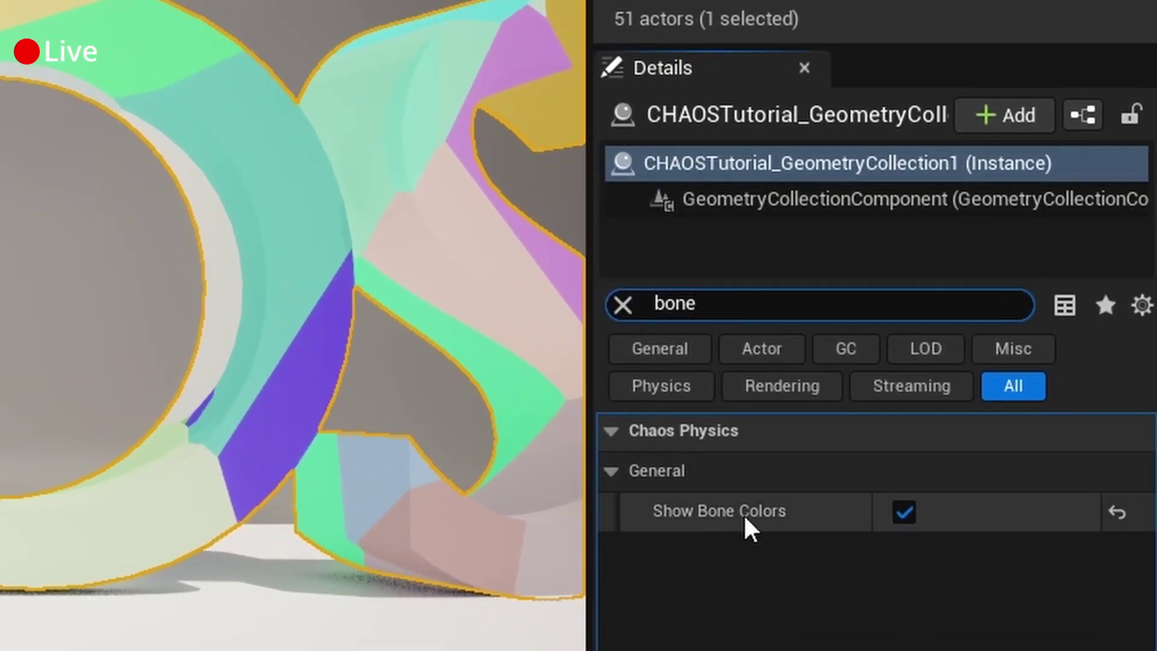
click(903, 512)
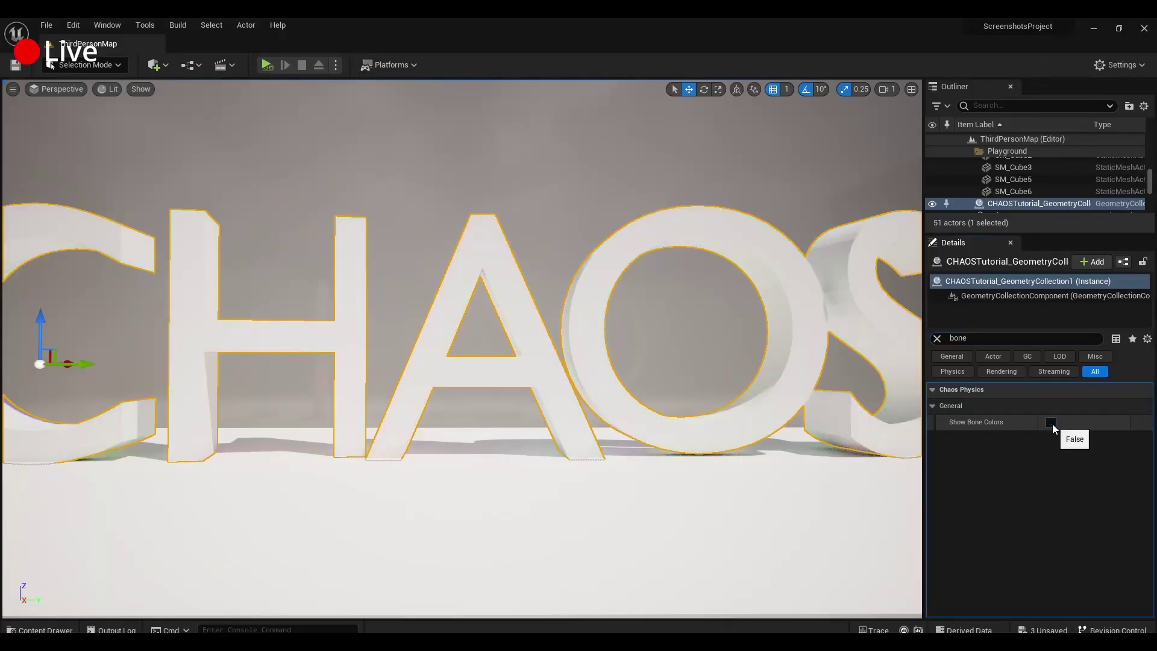
click(936, 338)
Place FS_BombField_Prototype from the Engine Content EditorResources/FieldNodes folder into the level in front of the CHAOS text
key(ctrl+space)
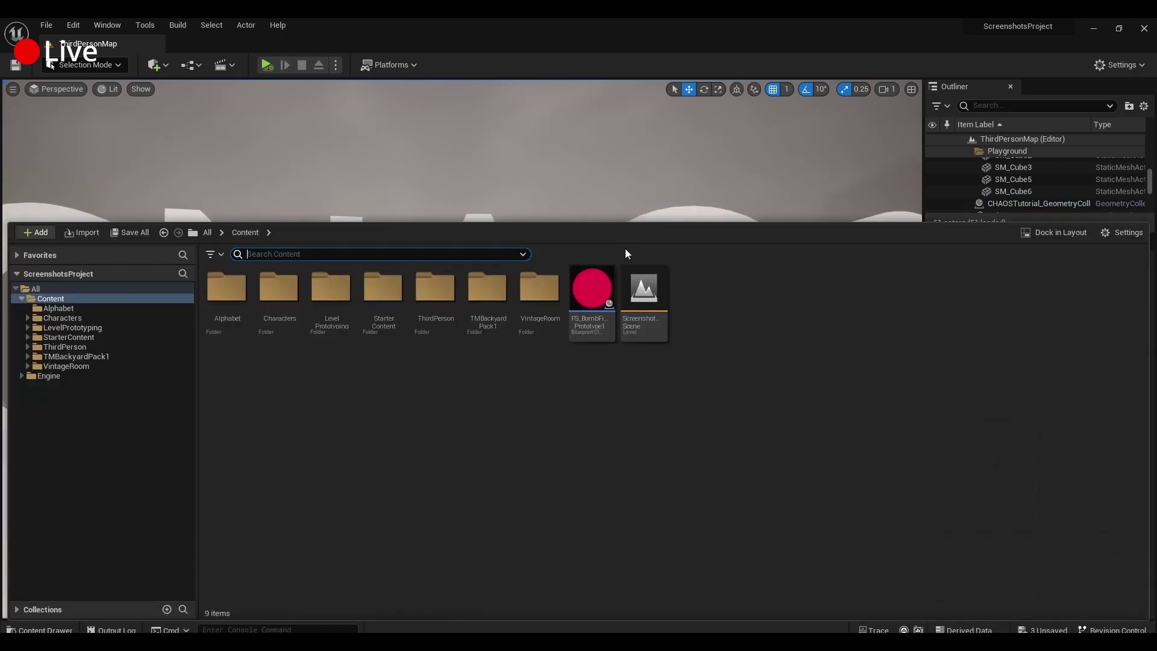
click(52, 376)
double_click(226, 309)
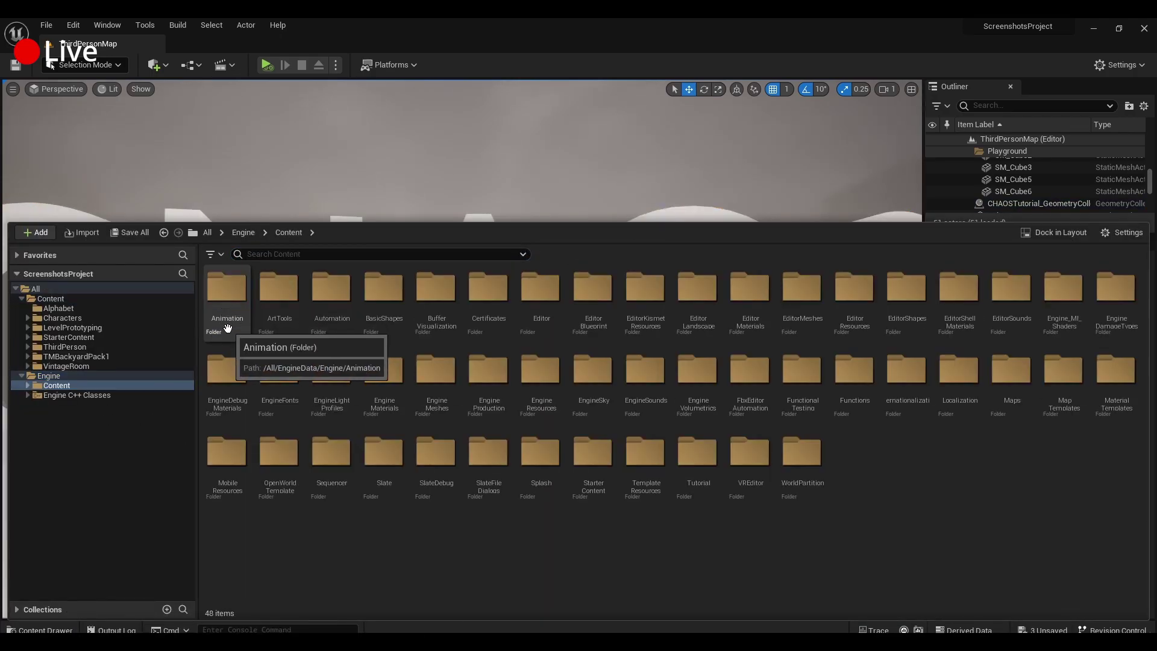
double_click(850, 302)
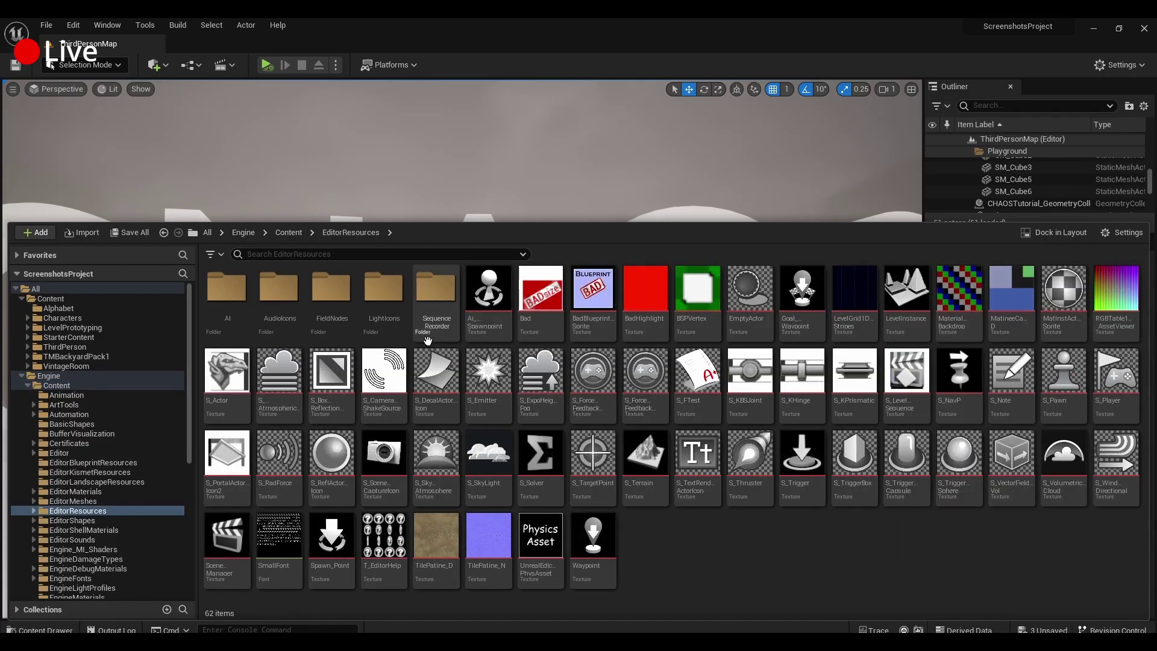
double_click(331, 293)
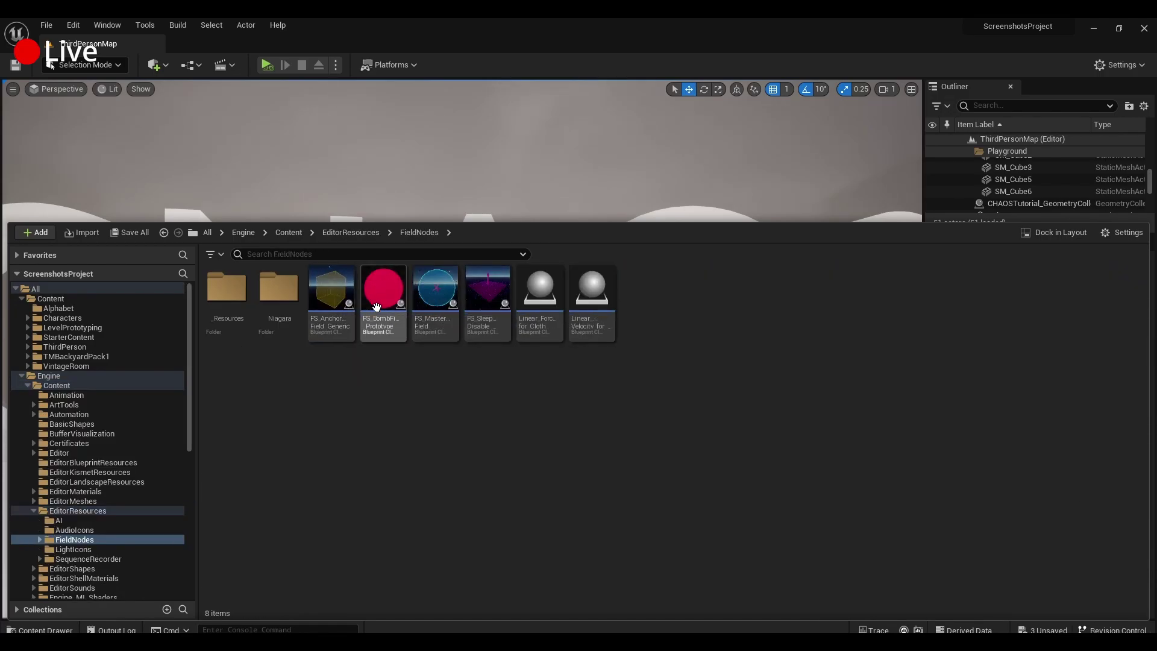
mouse_move(386, 318)
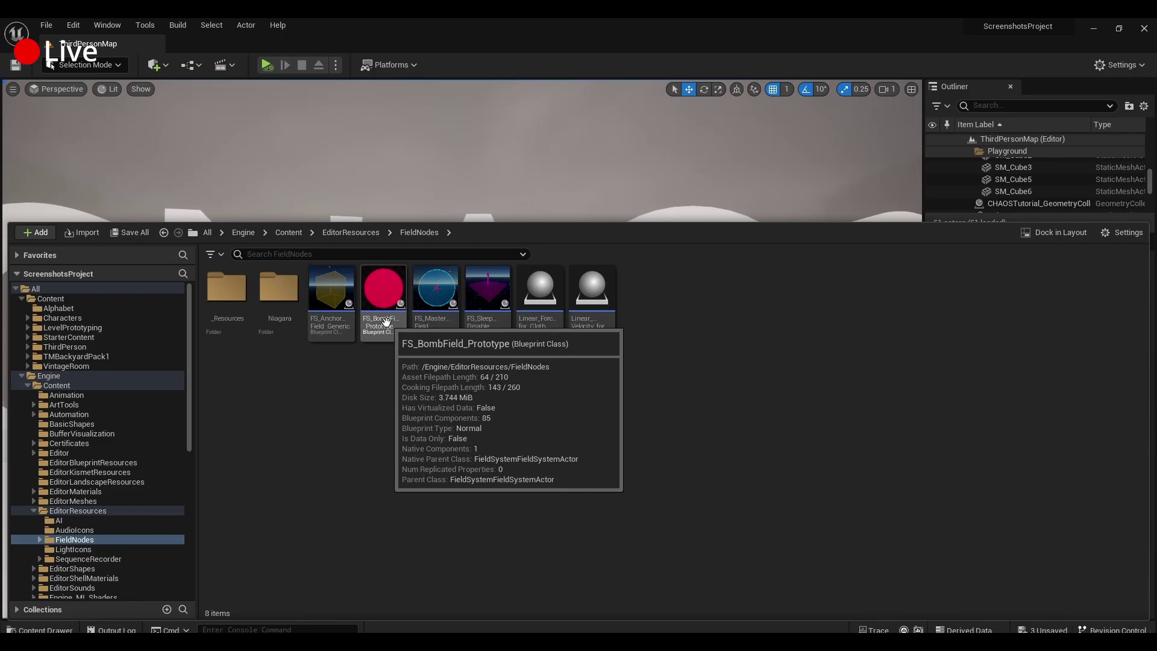
drag(386, 321, 434, 188)
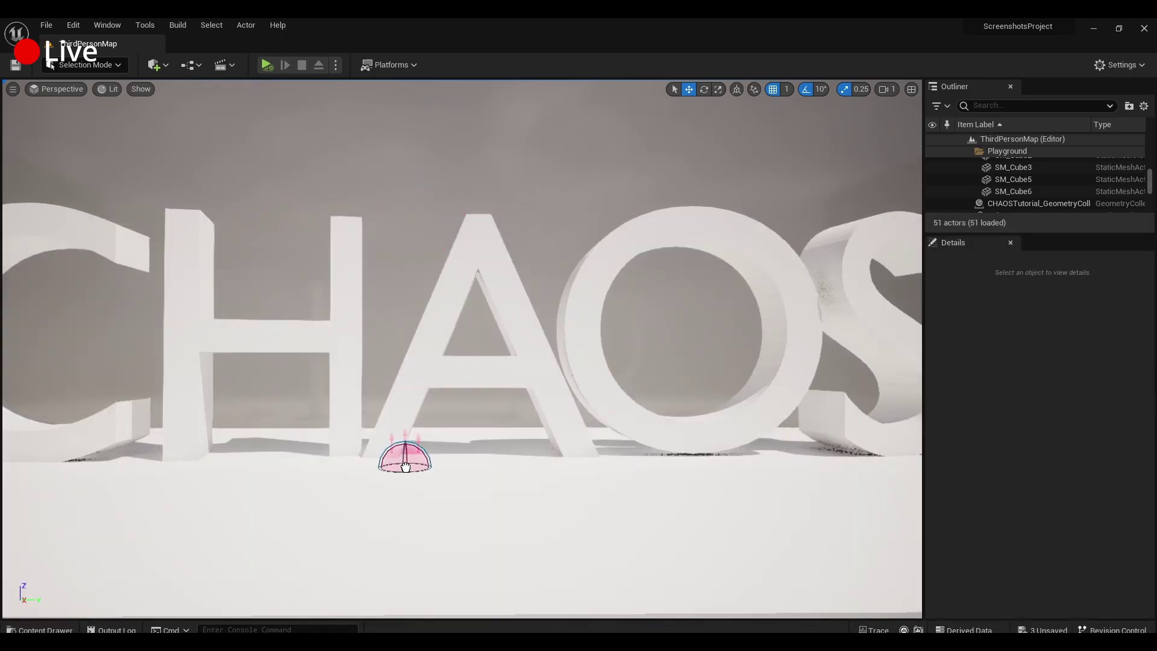
Position the bomb field at the foot of the letter A, using world-aligned movement
drag(419, 497, 435, 428)
key(e)
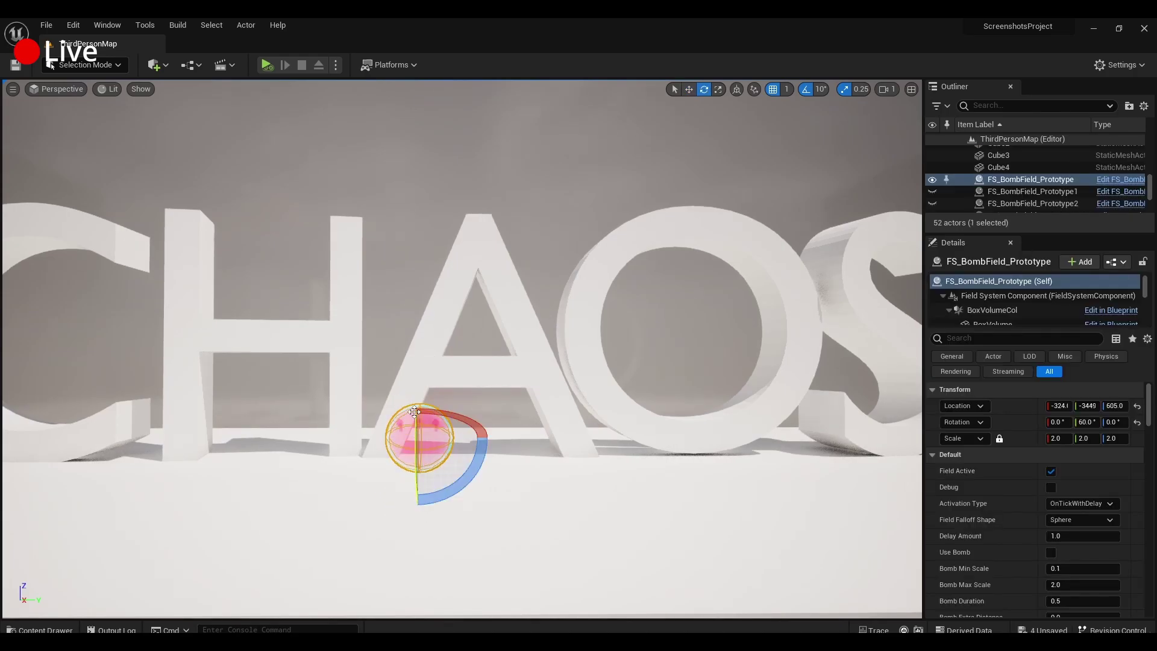
key(w)
click(436, 429)
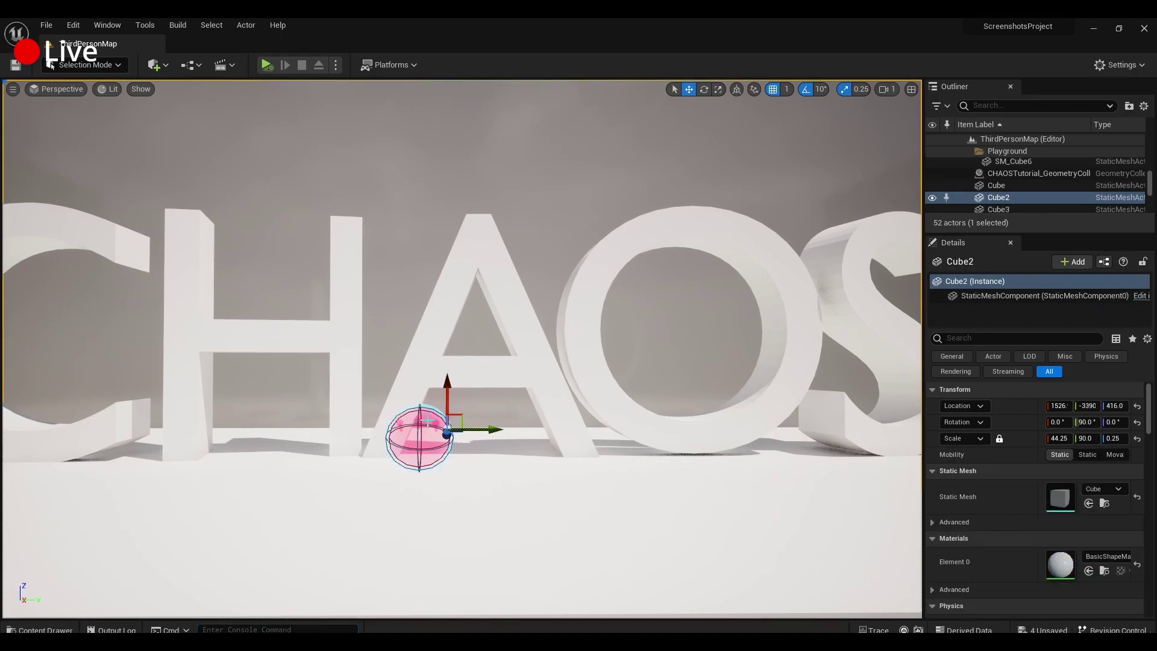
click(421, 435)
mouse_move(434, 431)
right_down()
mouse_move(415, 430)
mouse_move(425, 431)
right_up()
key(ctrl+grave)
drag(436, 435, 414, 413)
Enable Use Bomb on the bomb field, reviewing its Bomb Max Scale setting
scroll(994, 523, down, 1)
scroll(993, 517, down, 3)
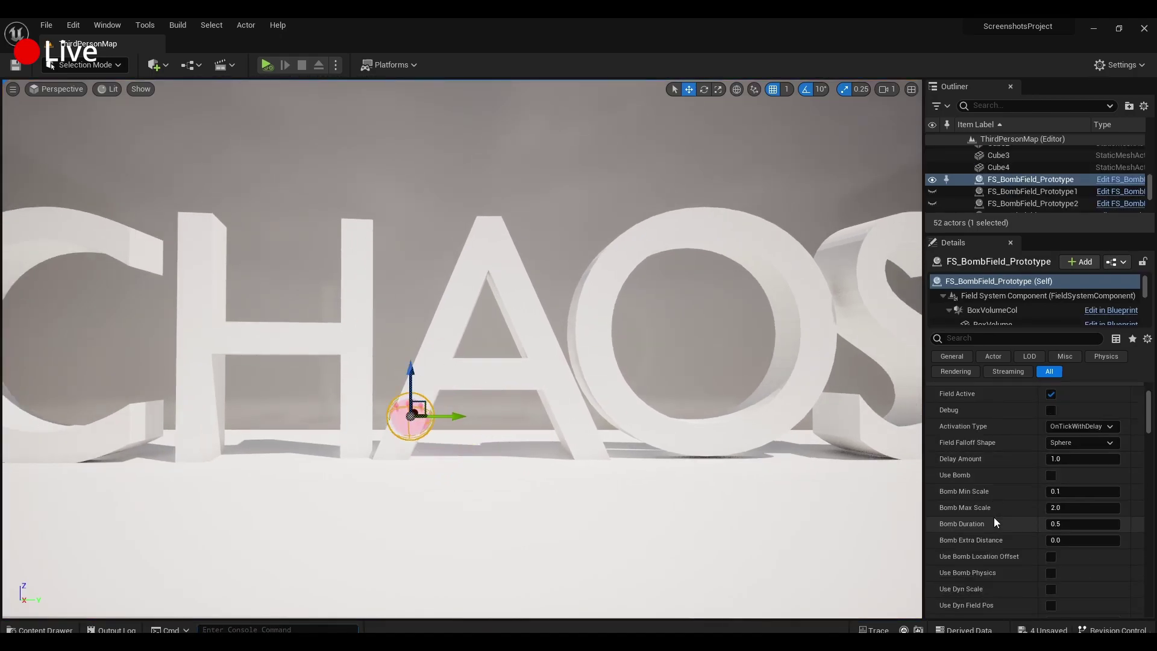
click(1059, 507)
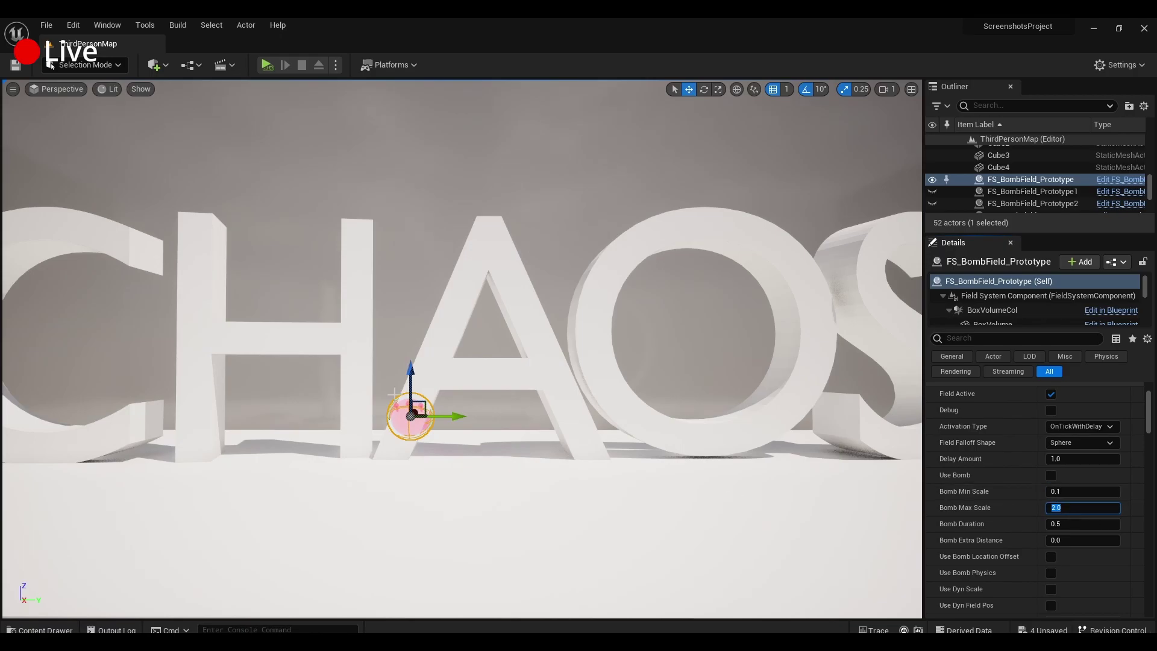
right_drag(488, 406, 491, 401)
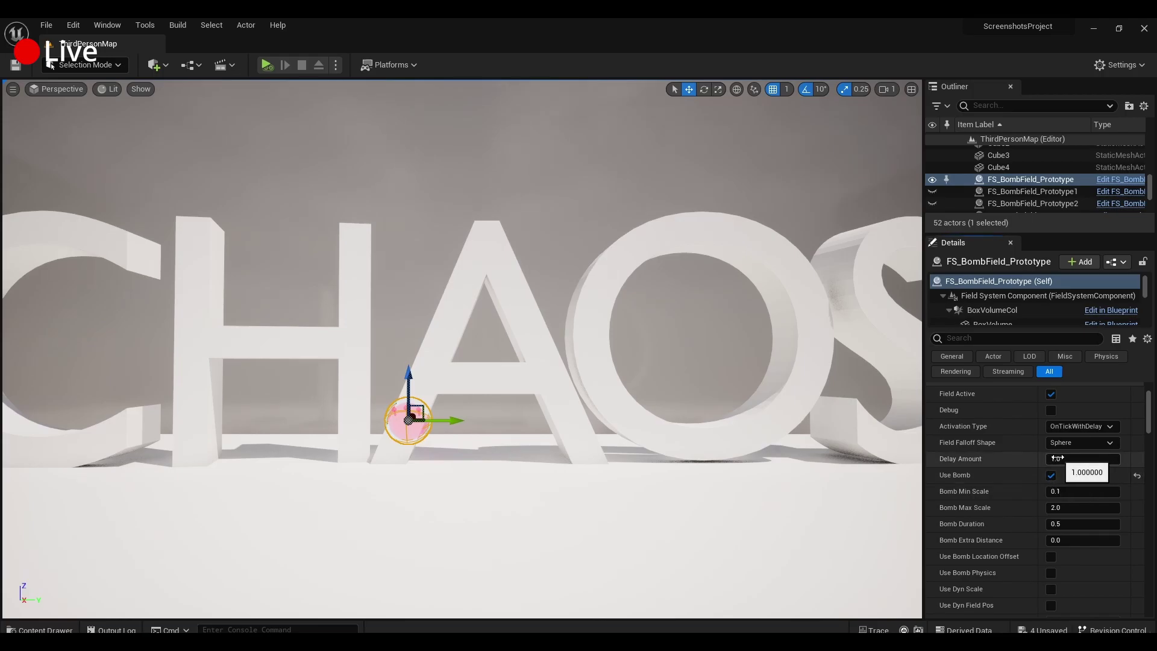
Select FS_BombField_Prototype1 through FS_BombField_Prototype6 and make them visible in the level
right_drag(462, 348, 459, 343)
click(1025, 189)
scroll(1025, 189, down, 3)
shift+click(1025, 189)
click(933, 193)
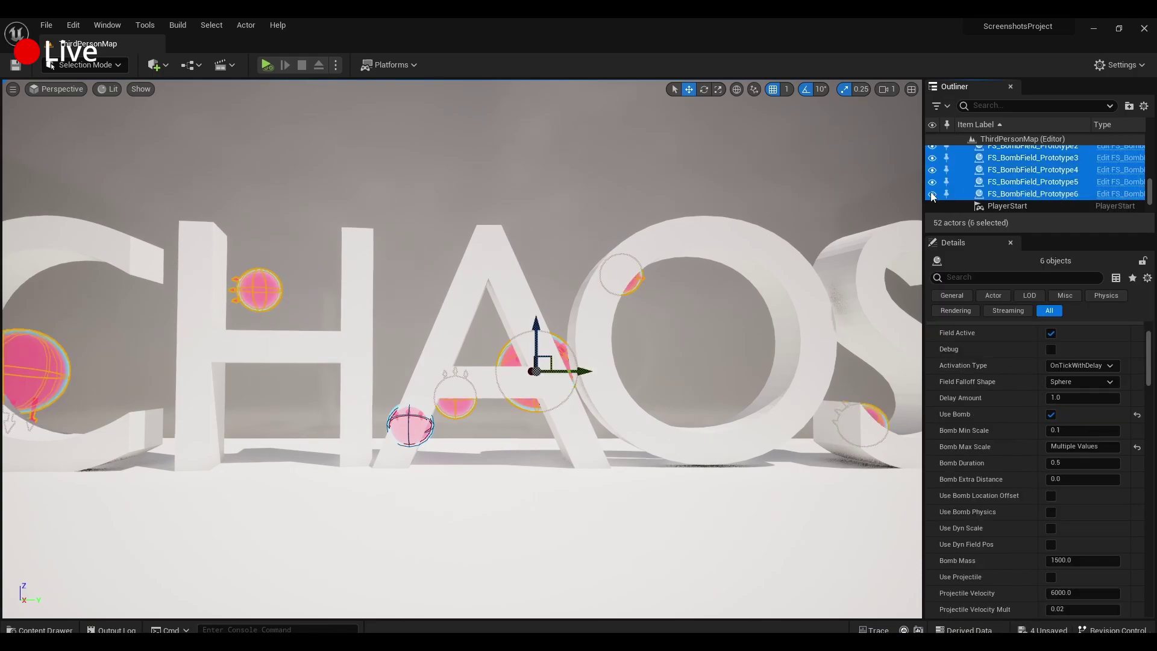
Clear the selection and run the level in Simulate mode
key(s)
right_click(662, 402)
click(575, 349)
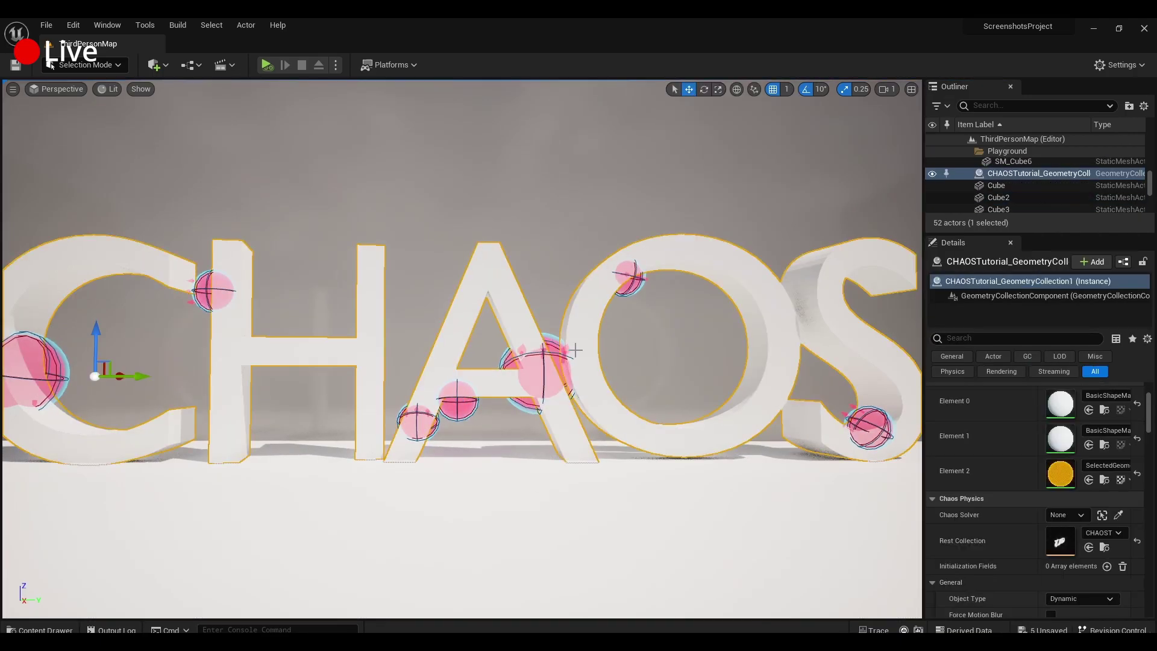
key(Escape)
click(334, 65)
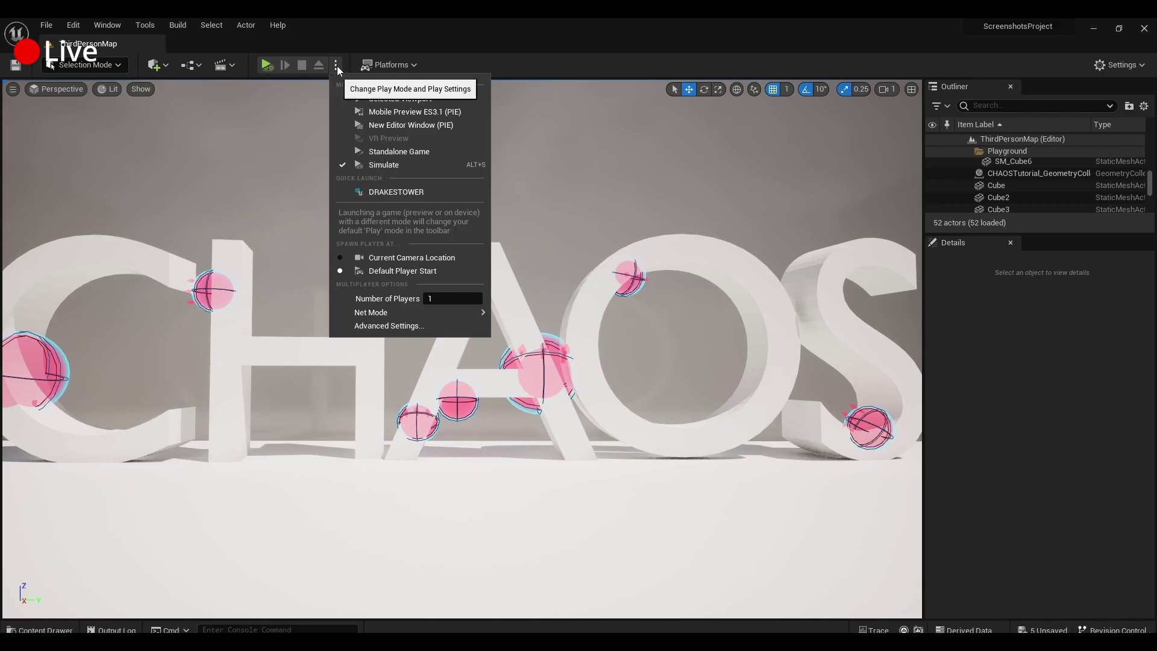
click(391, 163)
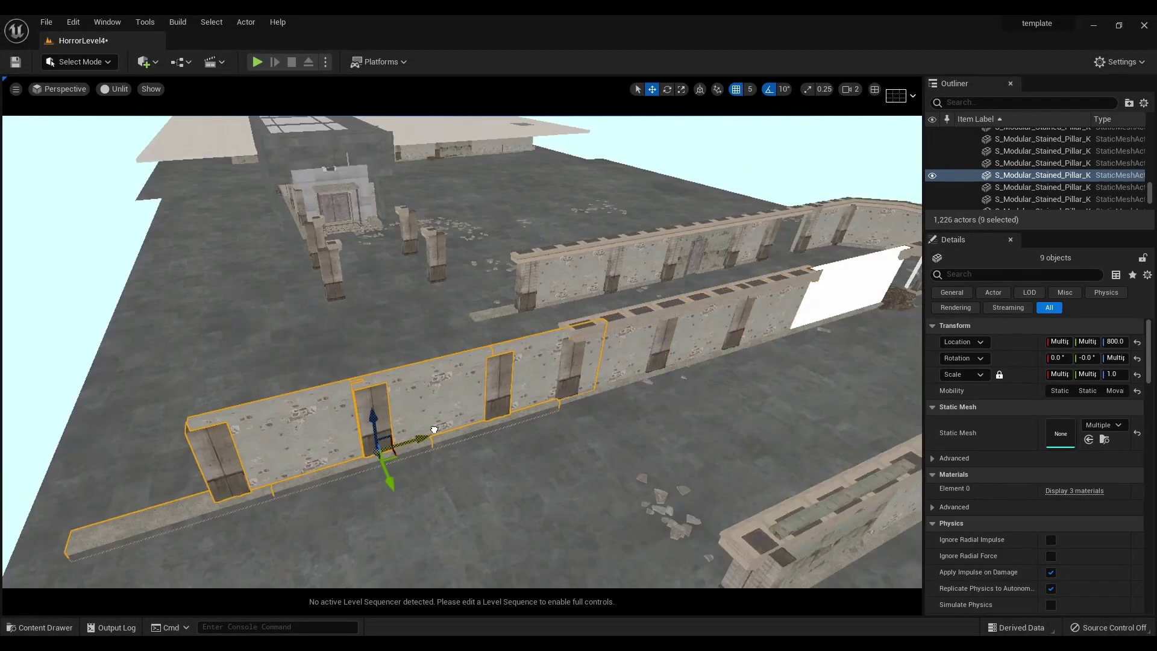
Rotate the selected wall-and-pillar section in HorrorLevel4 and move it beside the building entrance among the freestanding pillars
key(e)
drag(416, 467, 356, 476)
key(w)
right_drag(337, 462, 503, 434)
drag(506, 435, 523, 455)
right_drag(523, 455, 462, 385)
drag(462, 385, 462, 374)
right_drag(462, 374, 413, 338)
key(Escape)
key(ctrl+z)
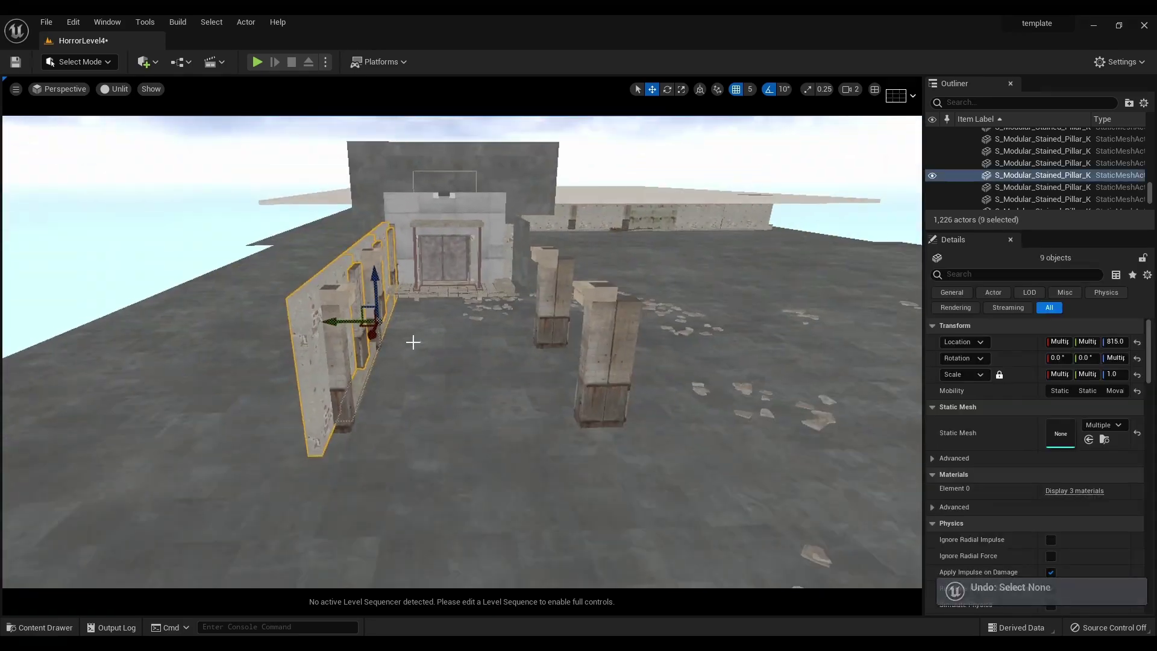
Duplicate the wall-and-pillar section to the opposite side of the entrance corridor and align the copy with the building
alt+drag(343, 320, 529, 282)
right_drag(529, 281, 514, 302)
right_click(514, 301)
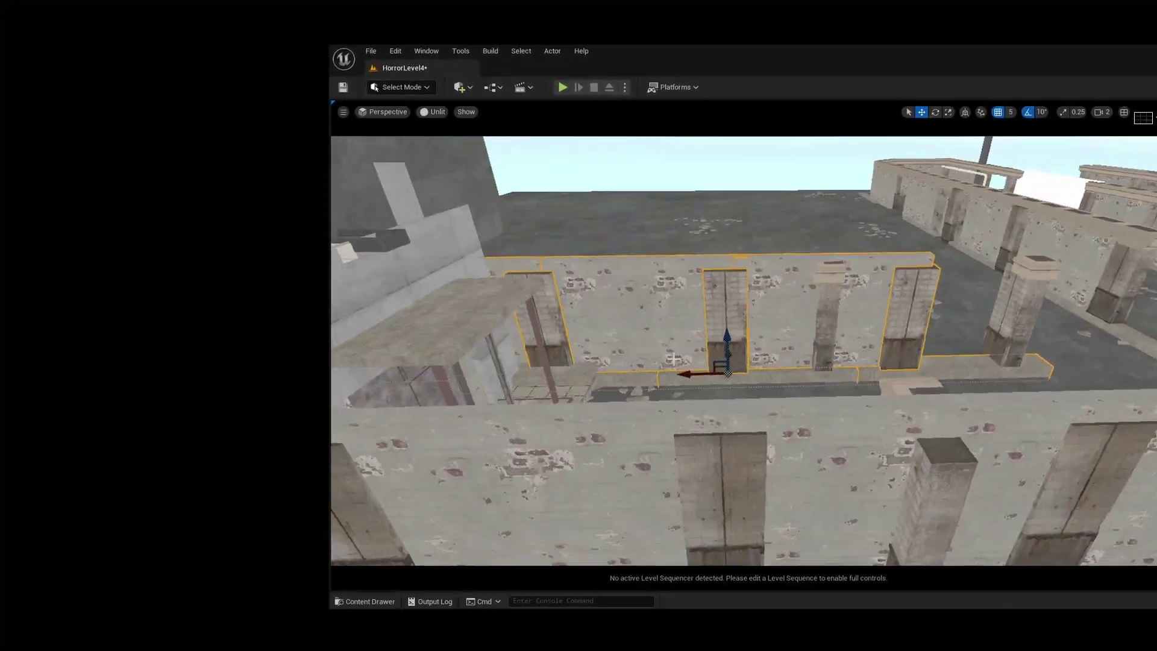
drag(683, 374, 783, 370)
mouse_move(783, 370)
right_down()
mouse_move(1018, 347)
mouse_move(800, 301)
mouse_move(843, 385)
right_up()
drag(852, 408, 863, 409)
right_drag(892, 408, 810, 354)
key(e)
key(w)
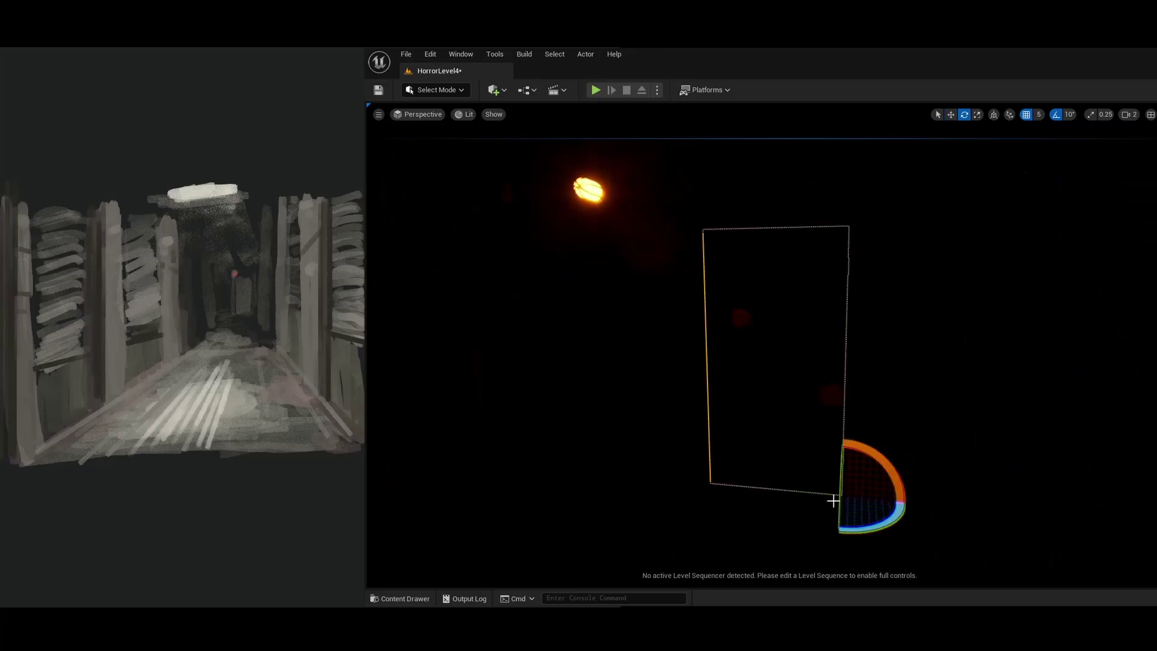
drag(833, 500, 901, 541)
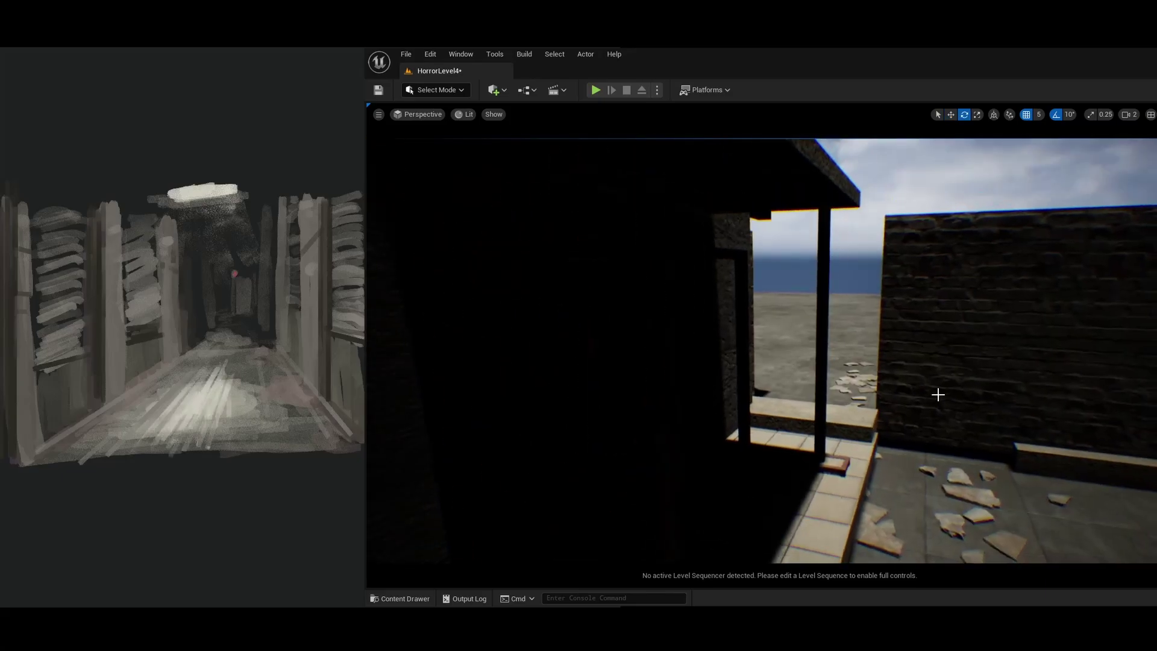
right_drag(937, 392, 947, 400)
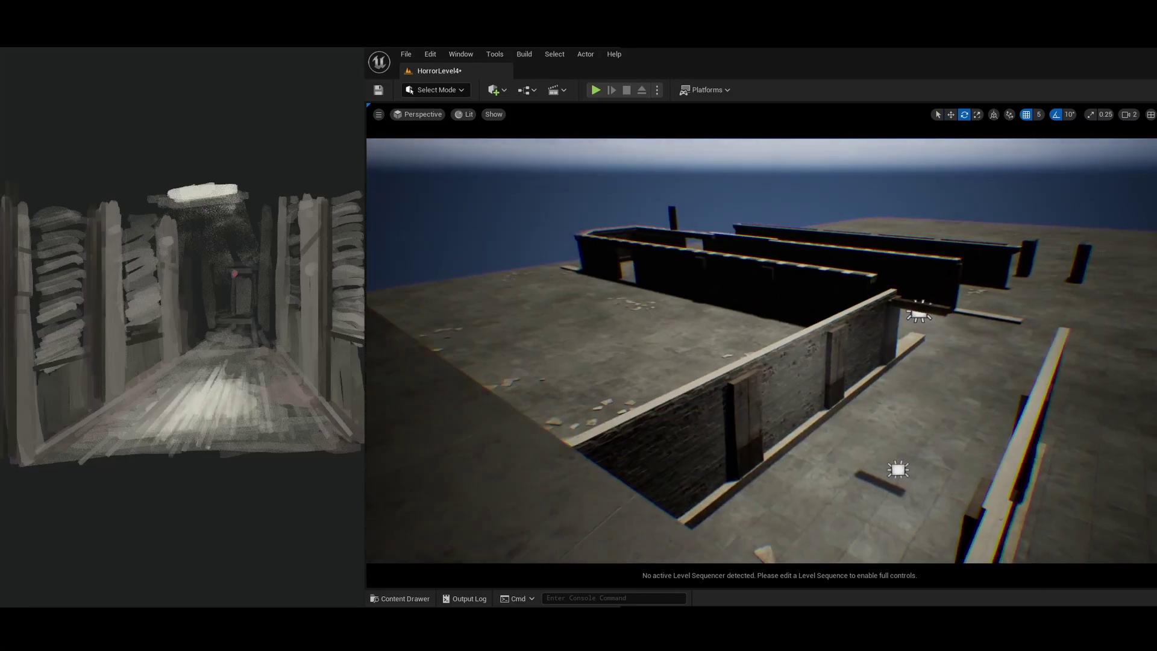
Place copies of the tall vertical pillar at intervals along the corridor's brick wall
key(ctrl+space)
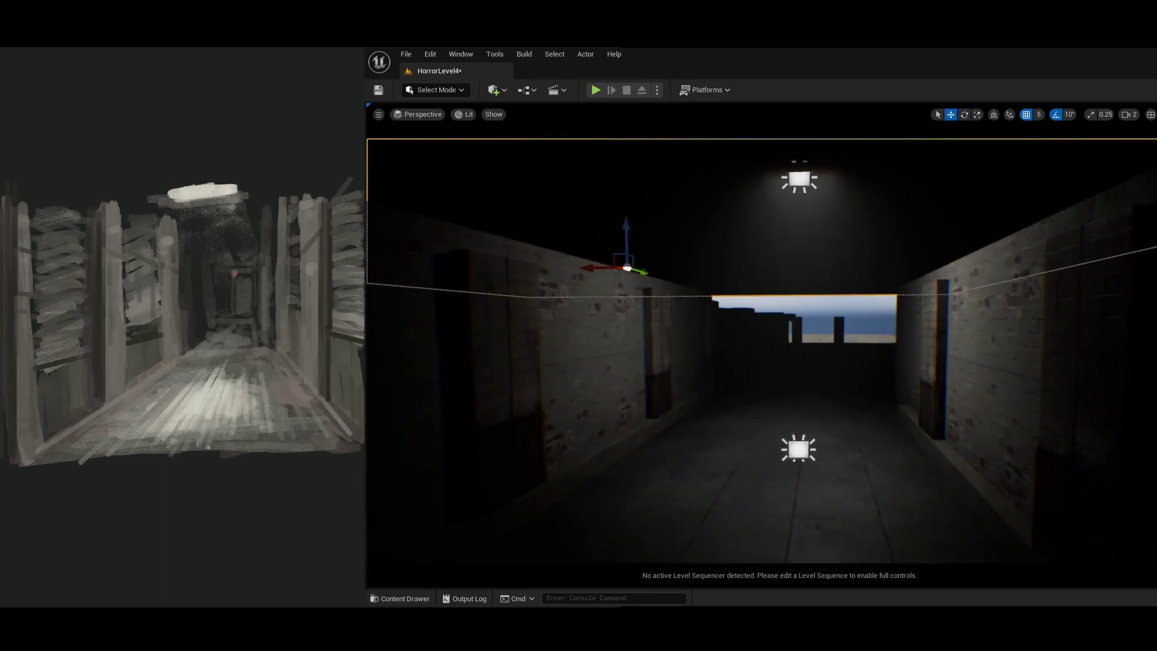
key(alt+3)
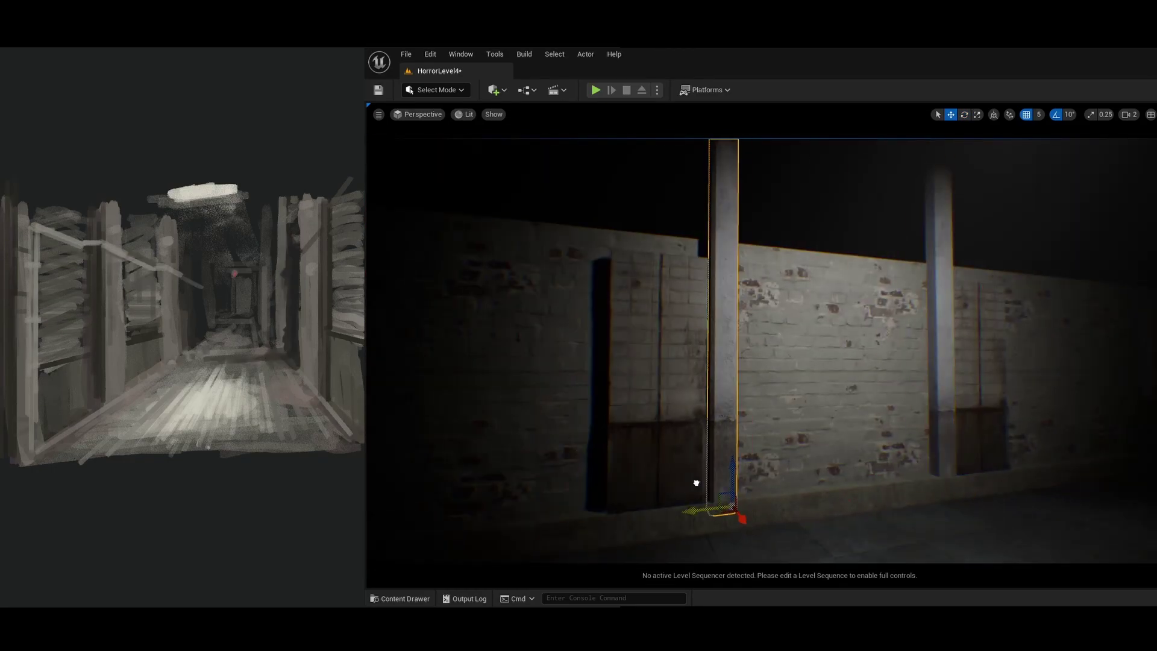
alt+drag(696, 483, 635, 498)
right_drag(636, 497, 735, 469)
alt+drag(690, 438, 576, 476)
right_drag(624, 450, 663, 440)
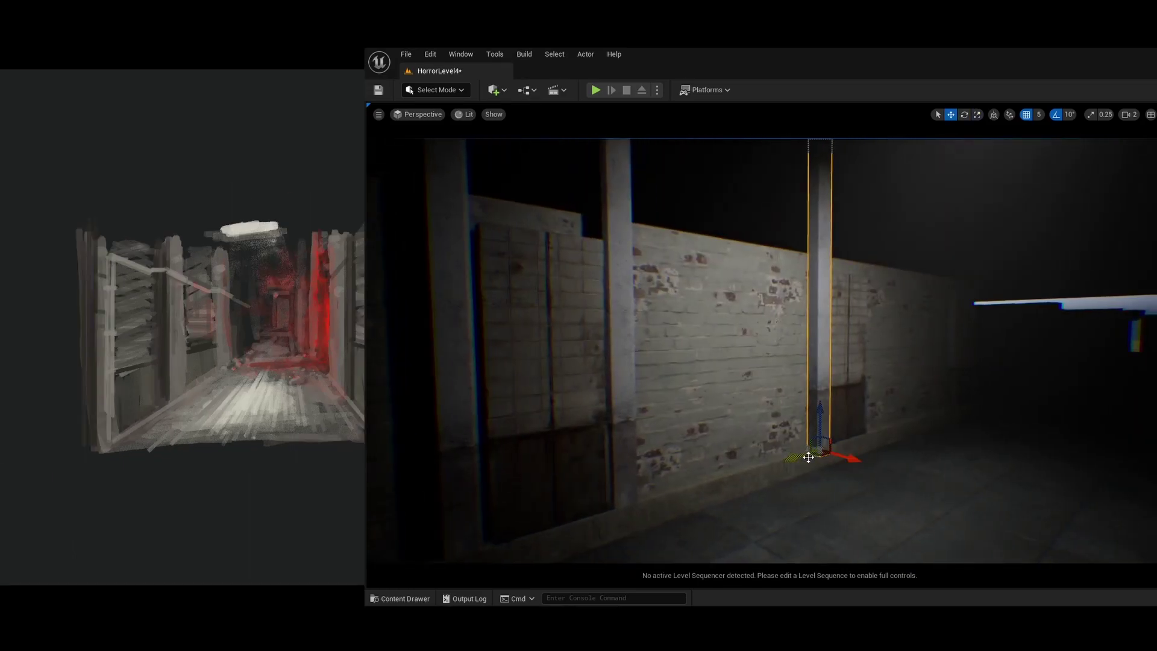
alt+shift+drag(801, 458, 855, 447)
right_drag(850, 457, 700, 315)
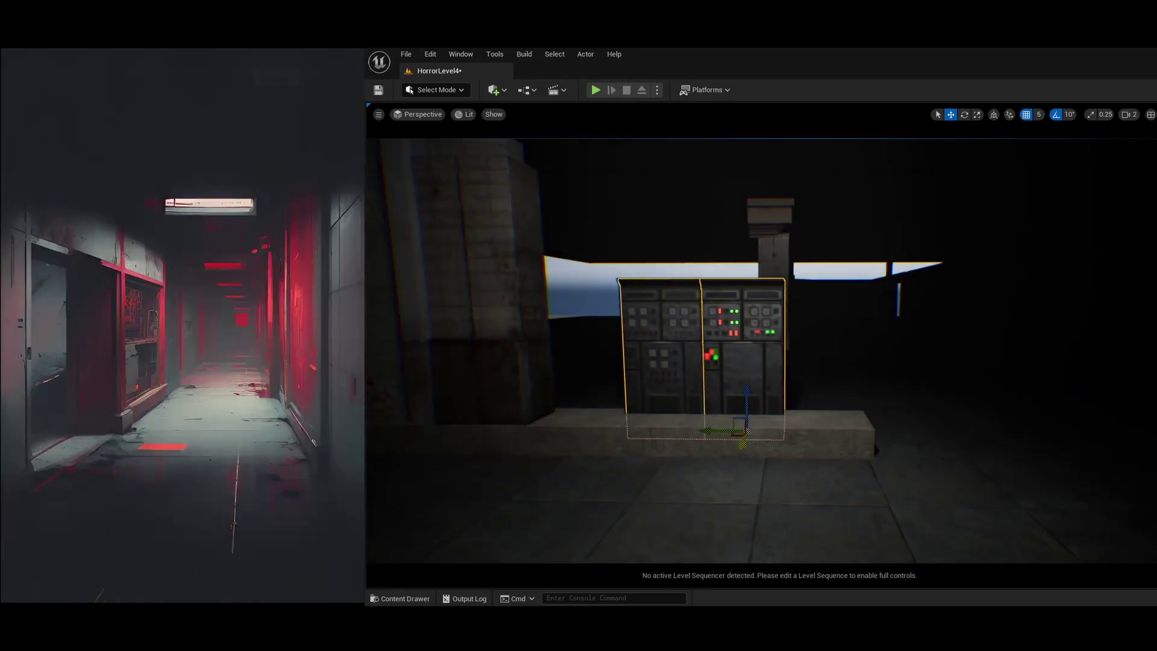
Duplicate the control cabinets on the ledge and arrange the copies into a stacked bank beside the pillar
right_drag(724, 432, 783, 416)
click(777, 415)
right_drag(863, 404, 813, 413)
key(e)
alt+drag(813, 413, 831, 512)
right_drag(831, 512, 844, 385)
Duplicate the cornice piece on top of the pillar, rotate the copy and join it to the brick wall beside the cabinets
click(835, 345)
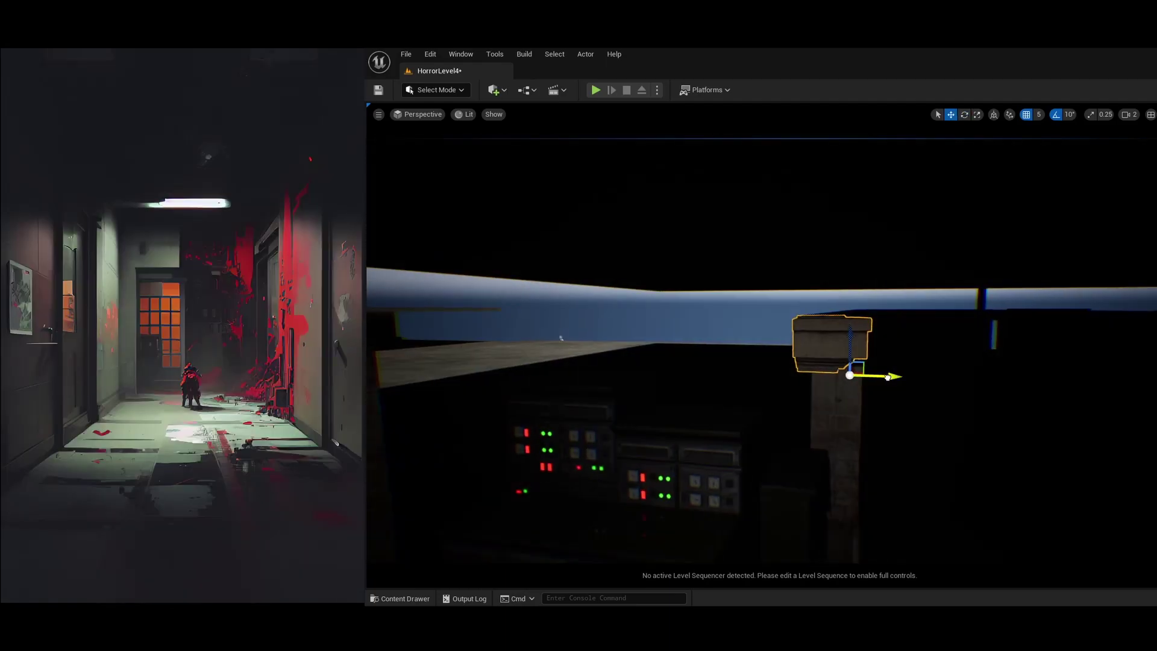
key(ctrl+b)
click(787, 382)
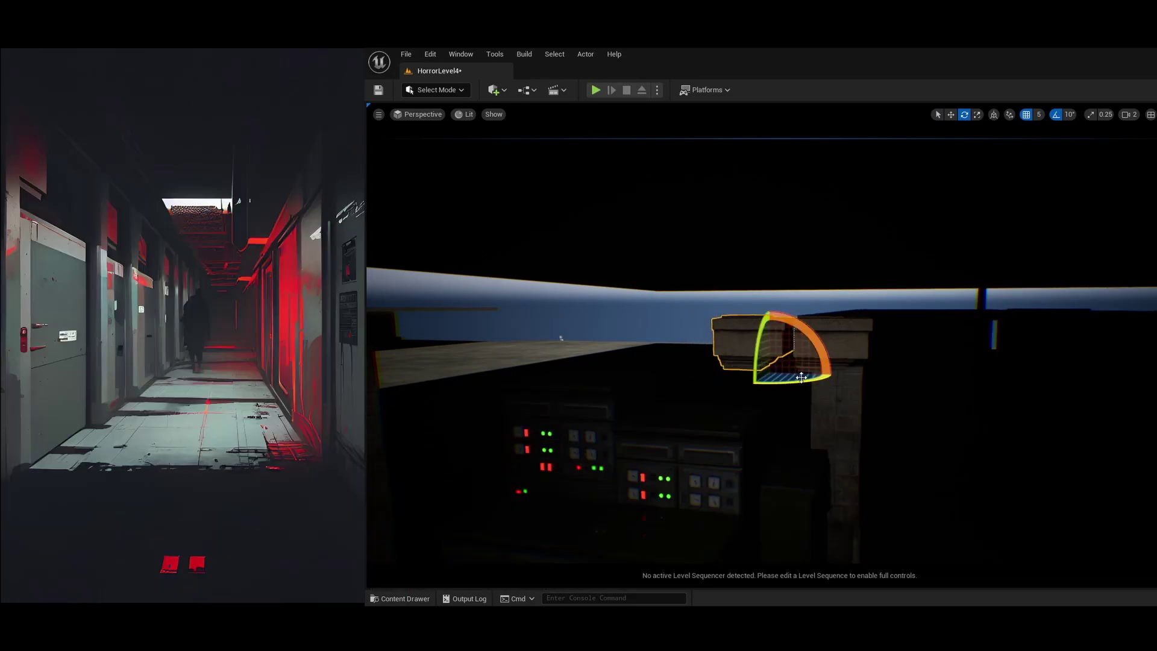
mouse_move(772, 379)
right_down()
mouse_move(844, 385)
mouse_move(783, 380)
right_up()
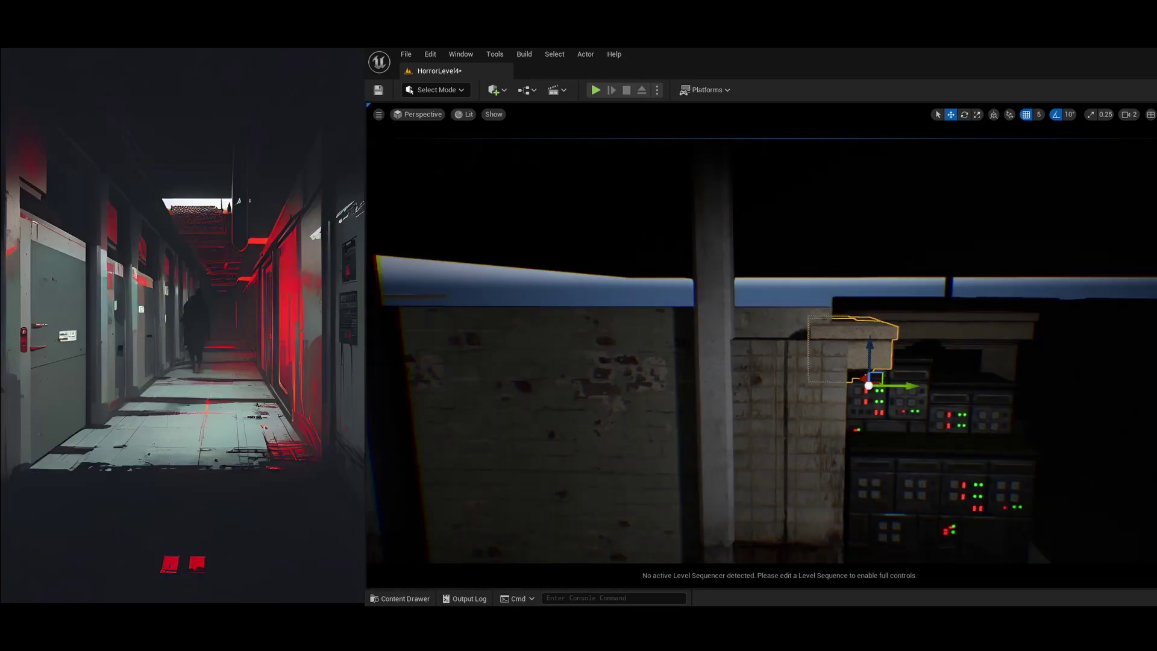
key(e)
drag(867, 391, 922, 384)
right_drag(762, 357, 698, 361)
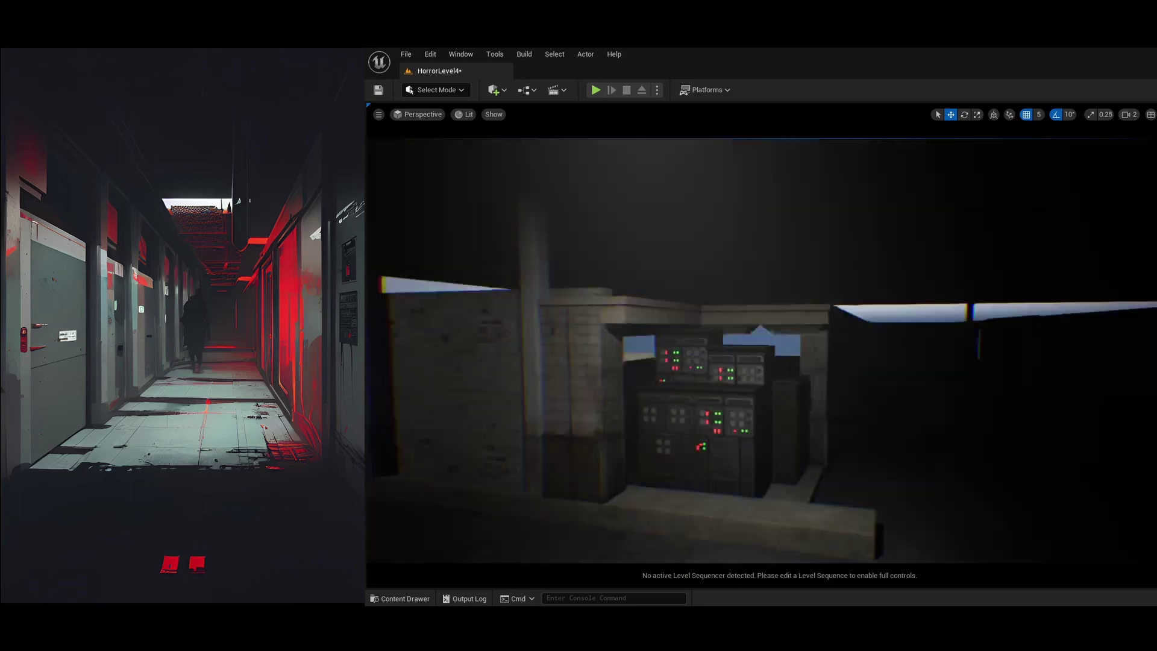
Position a flat rectangular panel across the opening in front of the stacked control cabinets
click(578, 397)
key(e)
drag(813, 509, 815, 462)
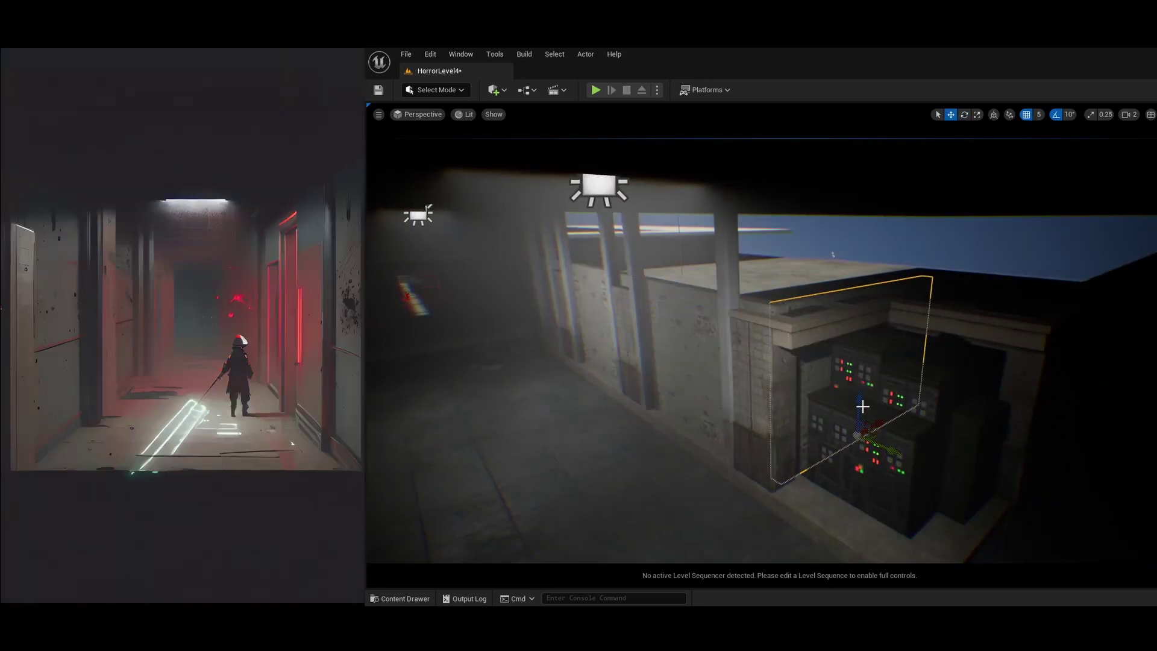
Adjust the stacked control cabinets within the alcove, and reposition the wall-and-pillar section along the corridor
right_drag(862, 406, 946, 389)
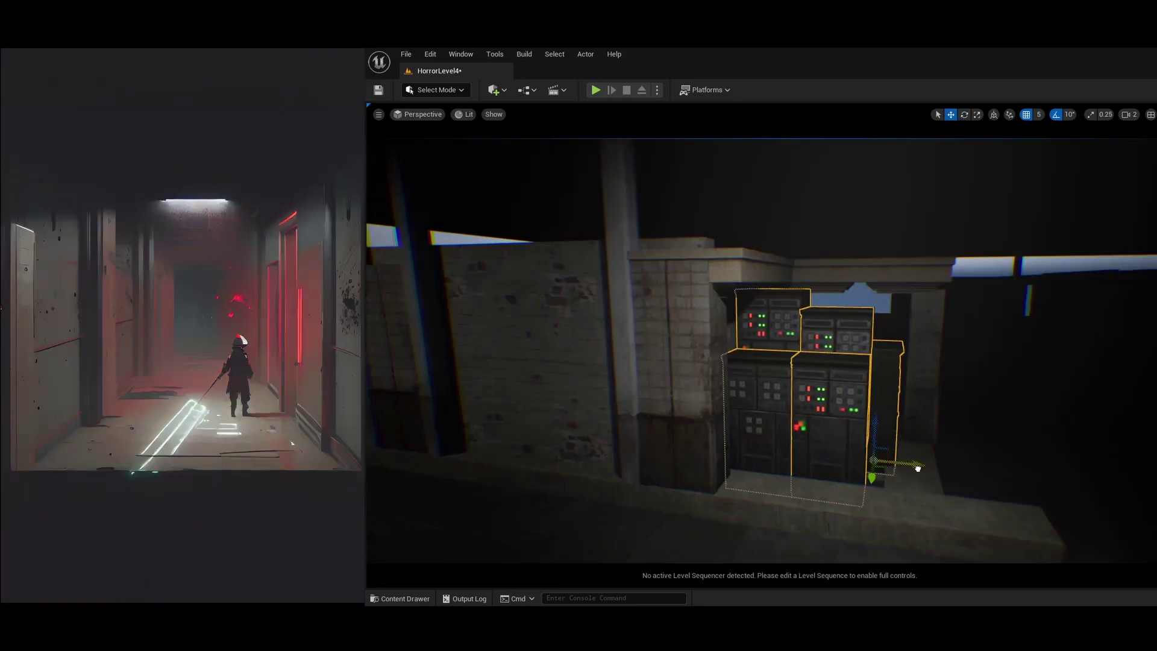
right_drag(917, 468, 822, 391)
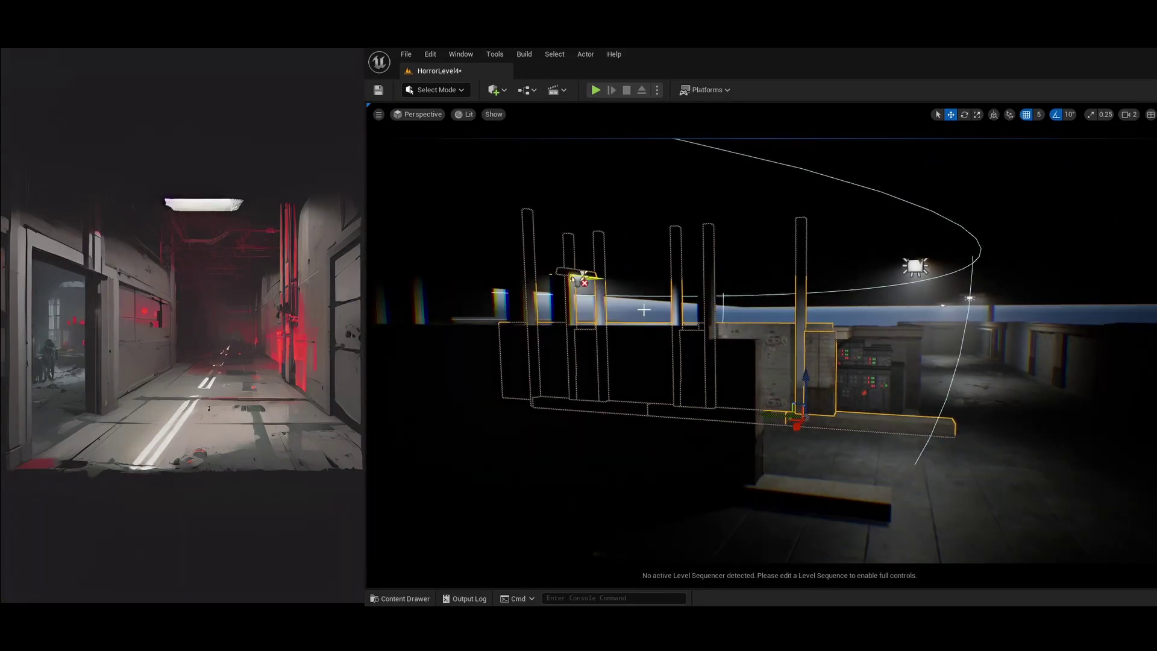
shift+drag(644, 309, 796, 426)
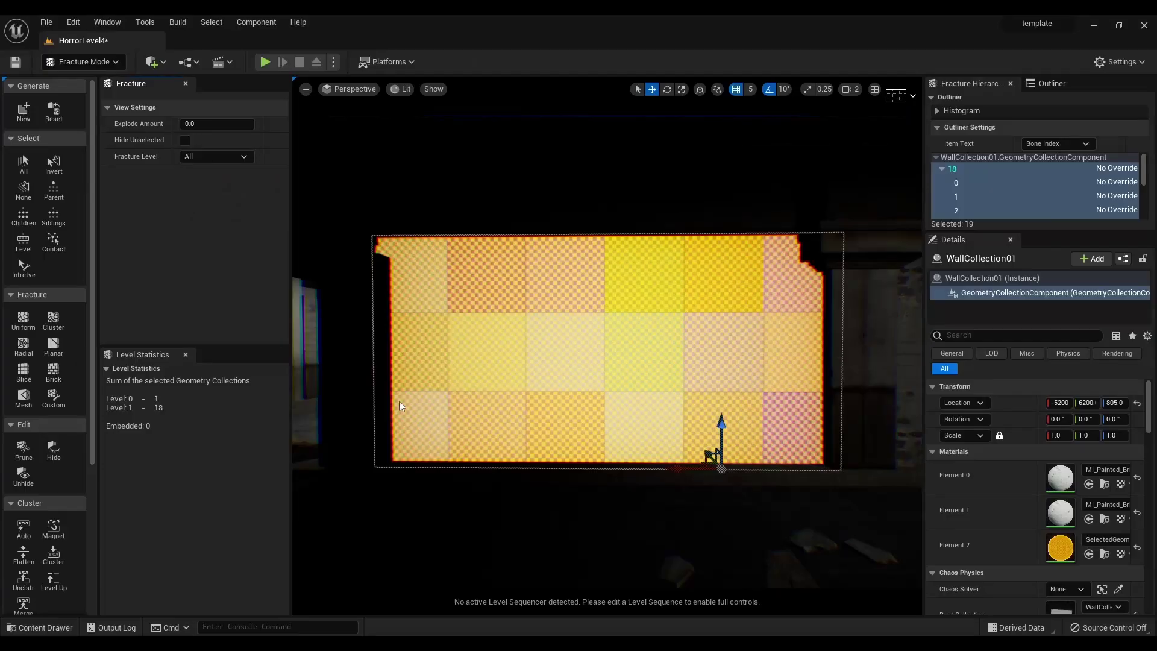
Fracture the selected WallCollection01 pieces with Cluster Voronoi, using a minimum and maximum of 6 clusters
click(53, 319)
click(205, 189)
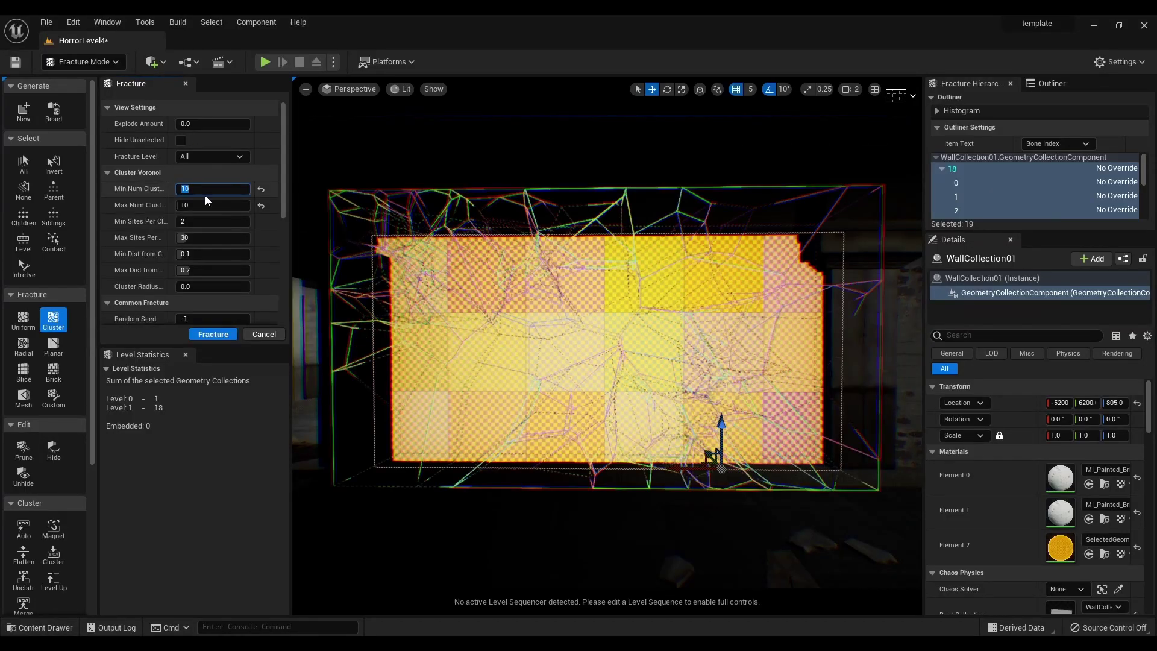
text(6)
key(Tab)
text(6)
key(Return)
scroll(158, 285, down, 9)
scroll(158, 286, up, 9)
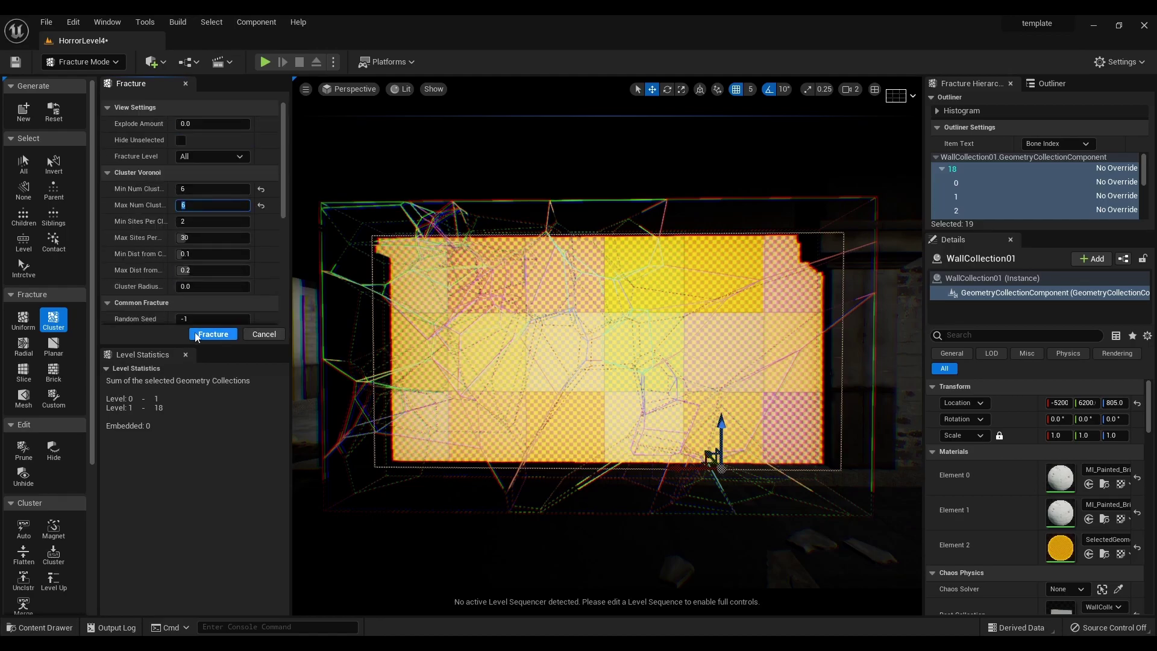
click(196, 338)
Adjust the Explode Amount to inspect the fractured wall pieces, and undo the last change
drag(204, 124, 178, 124)
key(ctrl+z)
right_drag(416, 207, 470, 208)
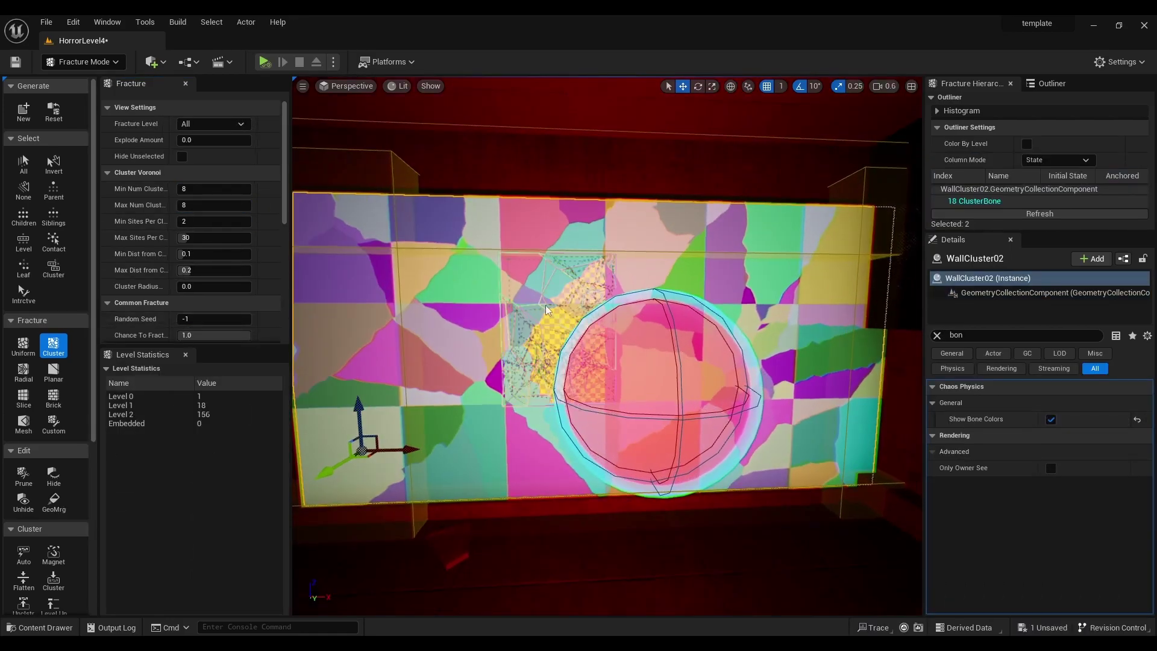
Add the neighbouring WallCluster02 pieces around the bomb field sphere to the fracture selection
shift+click(512, 353)
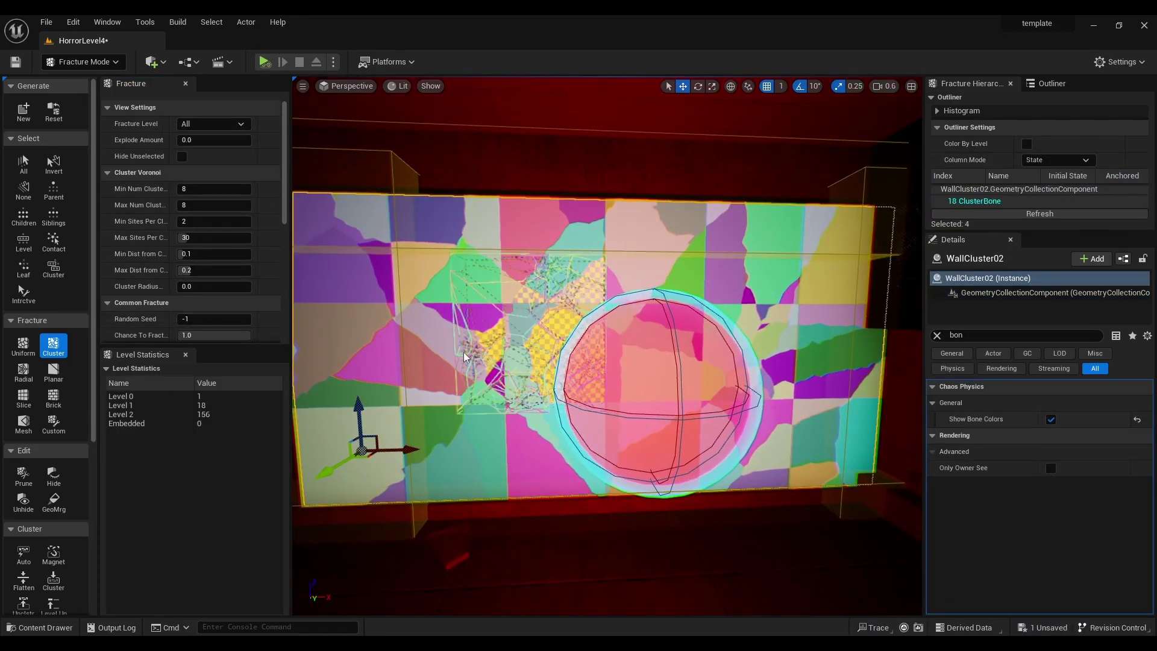
shift+click(448, 344)
shift+click(573, 250)
shift+click(539, 416)
shift+click(594, 434)
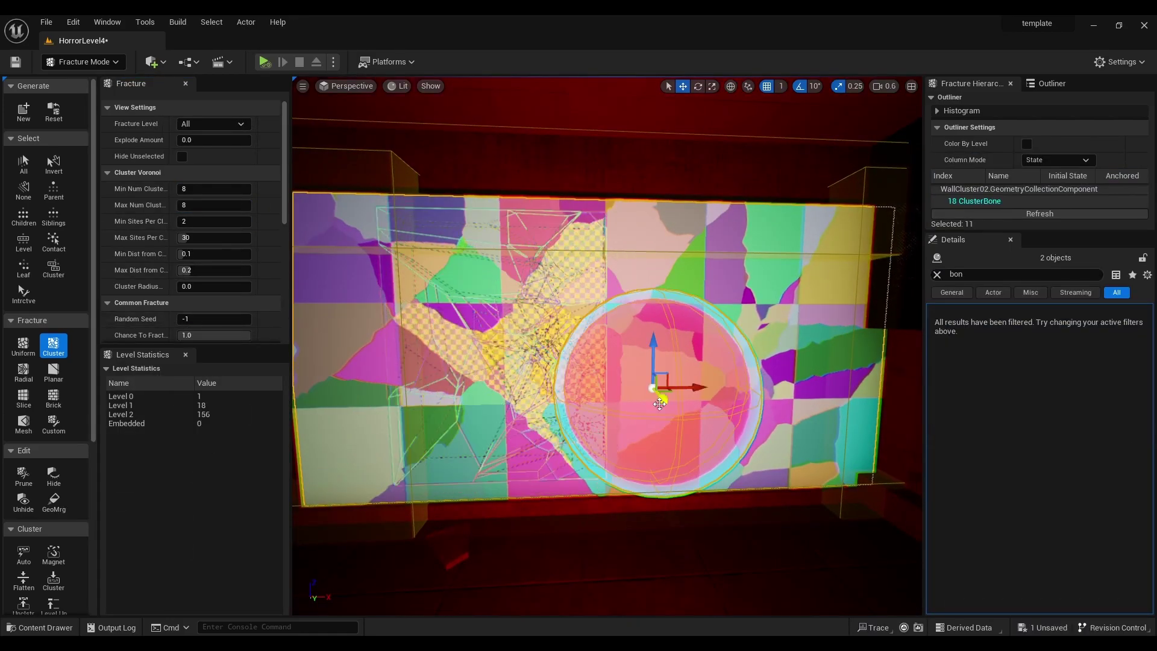
Switch to Selection Mode with FS_BombField_Prototype1 selected, and return to Fracture Mode
key(shift+1)
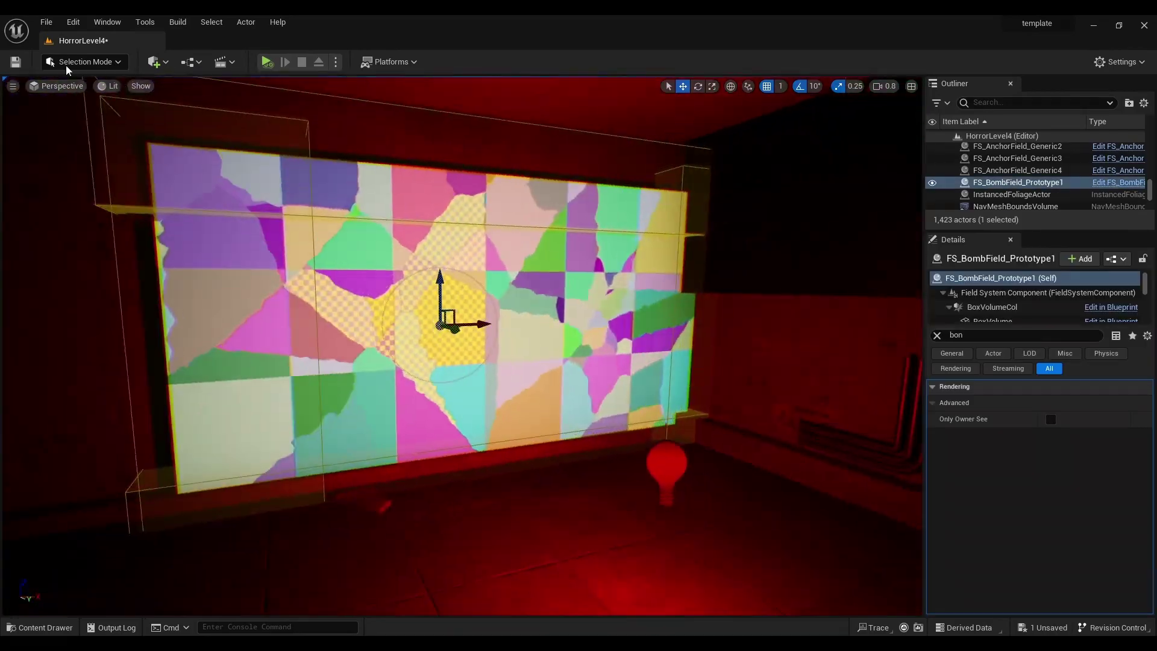
click(84, 62)
click(75, 217)
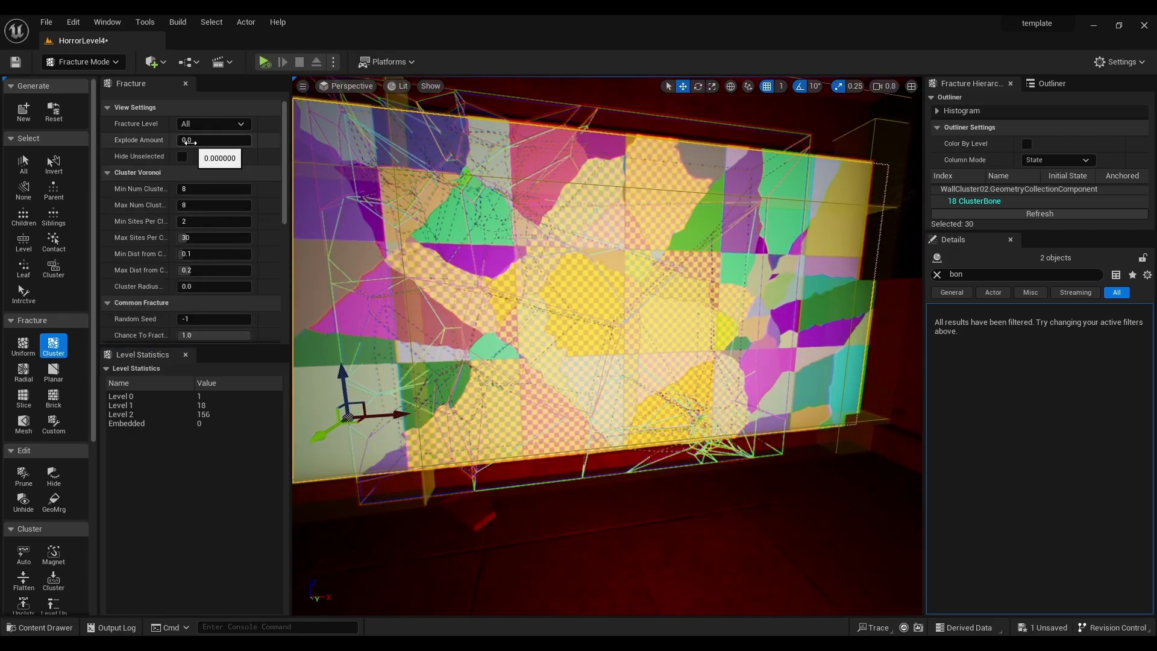
Fracture the selected WallCluster02 pieces with Cluster Voronoi at a minimum and maximum of 10 clusters, and return to Selection Mode
click(200, 207)
text(10)
key(Return)
right_drag(482, 361, 483, 369)
key(s)
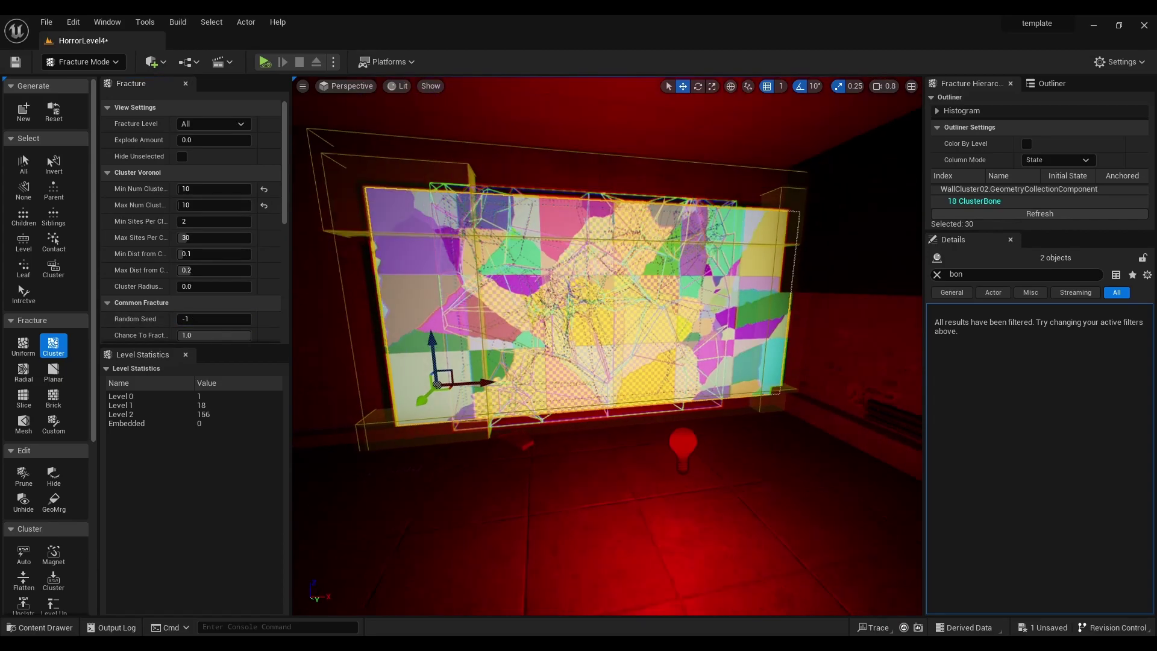
scroll(266, 316, down, 10)
click(205, 334)
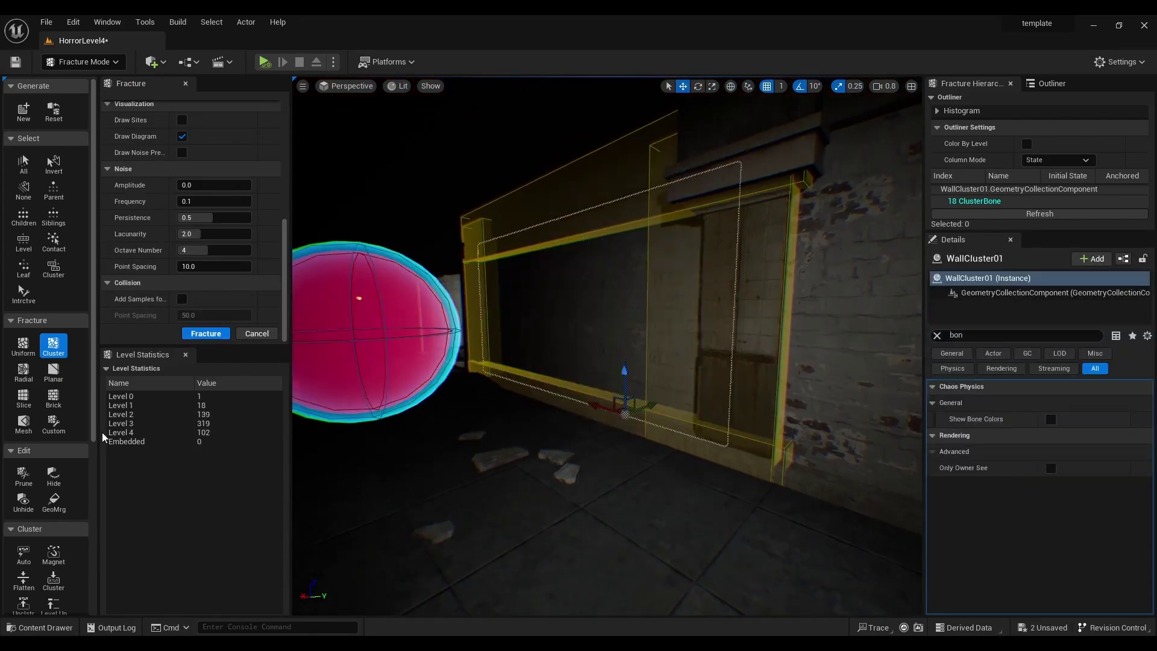
click(84, 61)
click(90, 75)
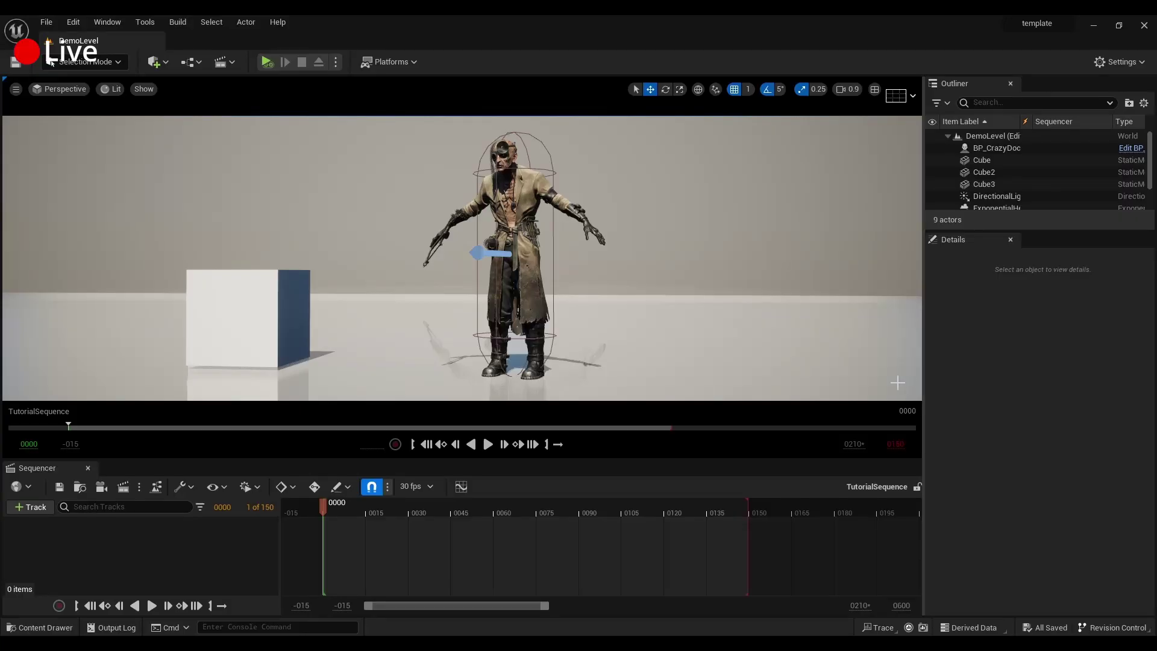
Select the BP_CrazyDoctor character in DemoLevel and add it as an actor to TutorialSequence
click(529, 310)
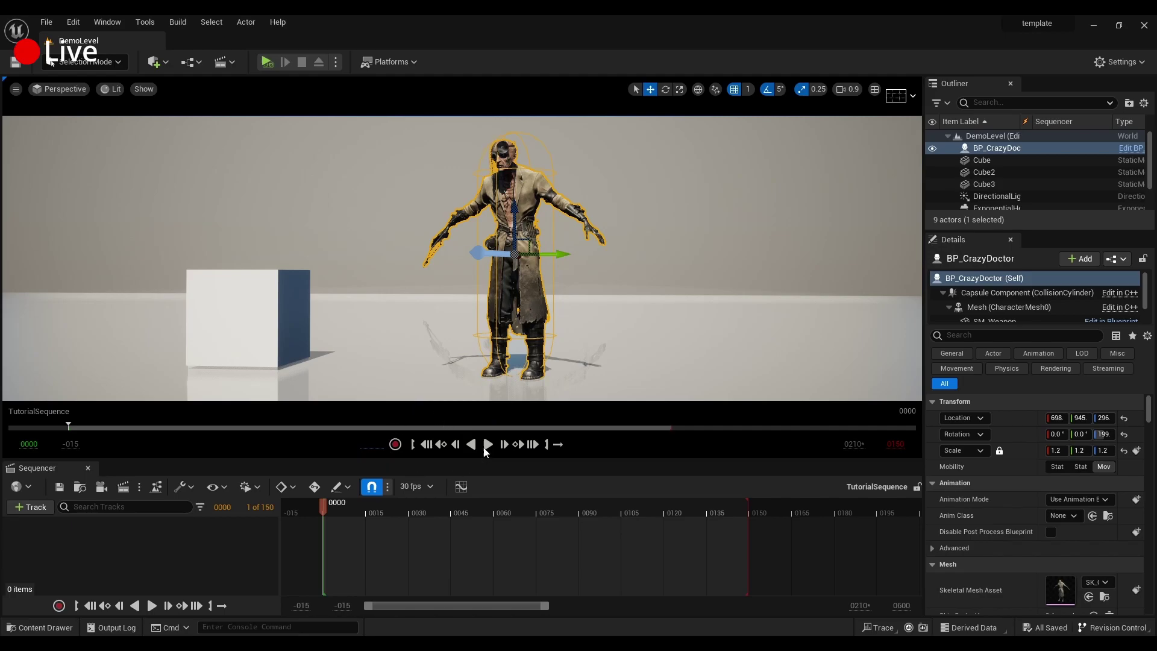
click(43, 507)
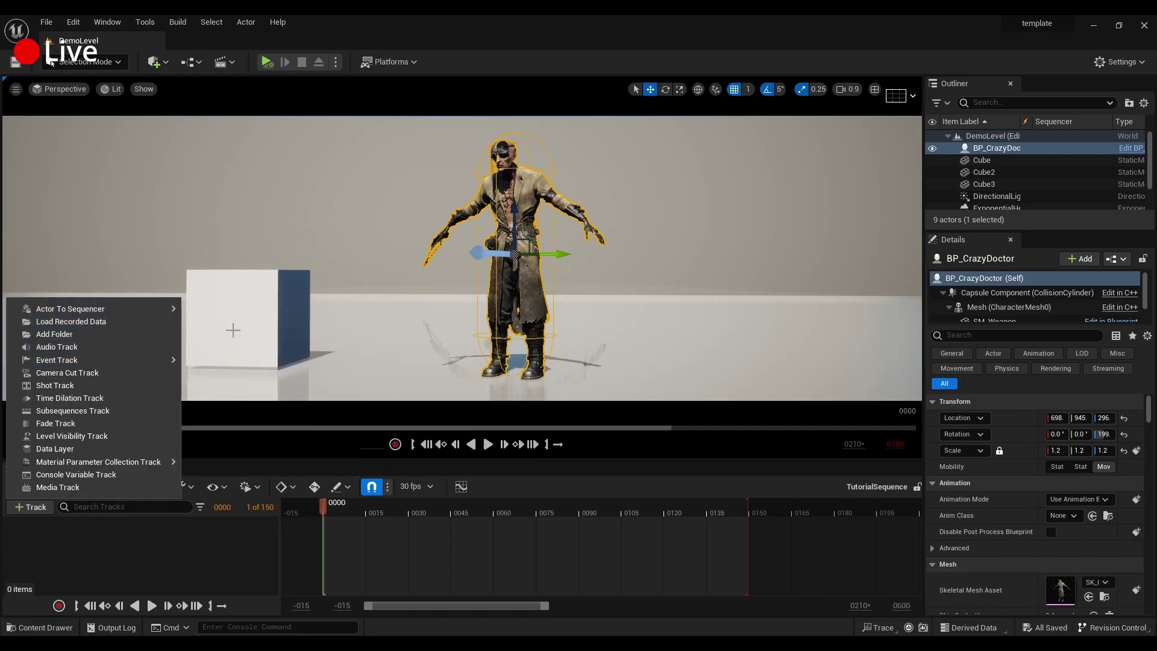
mouse_move(158, 311)
click(217, 312)
Add an animation track with the AS_CrazyDoctor_Idle clip to BP_CrazyDoctor in the sequence
click(253, 524)
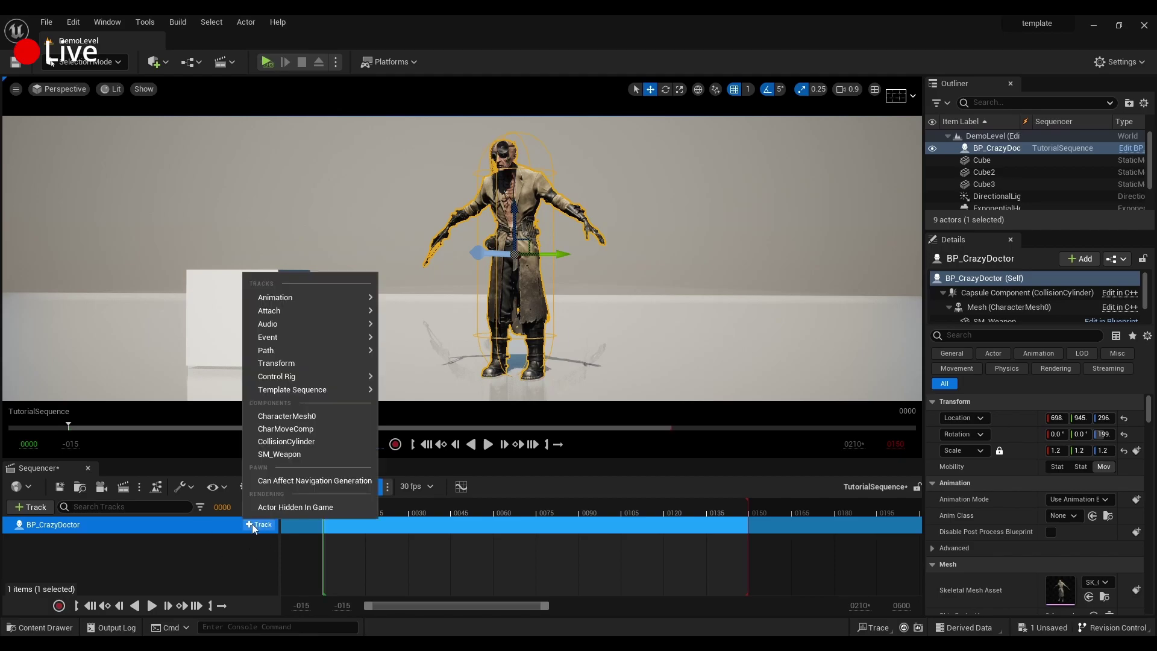
mouse_move(330, 302)
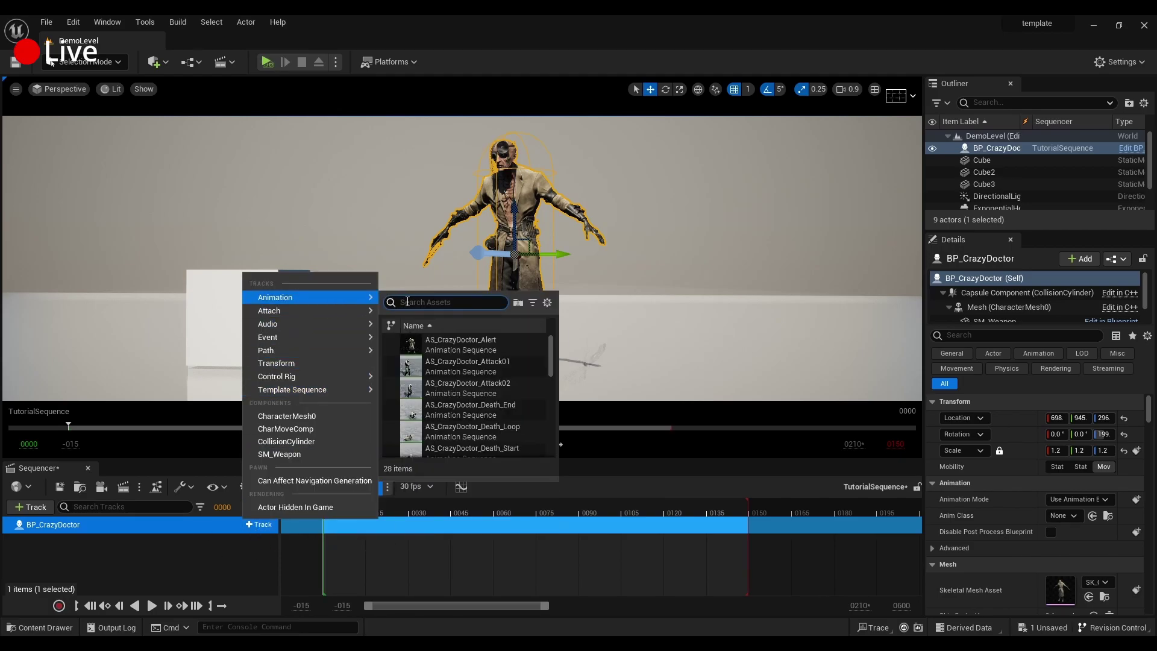
text(idle)
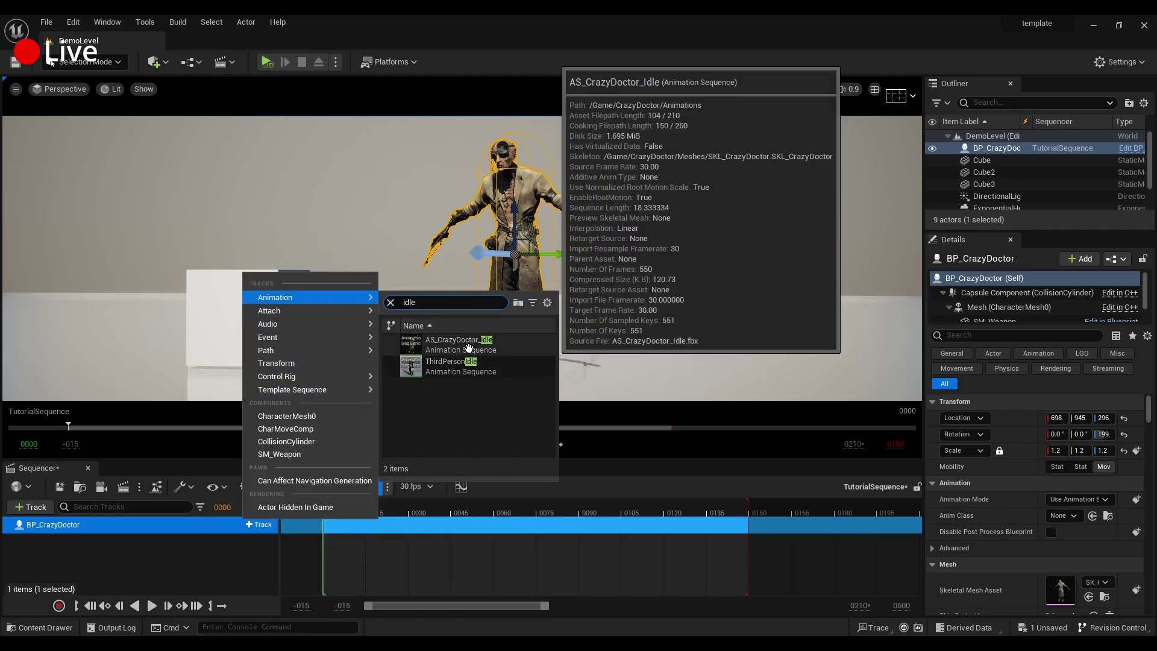
click(468, 348)
Insert the AS_CrazyDoctor_Walk clip at frame 56, directly after the idle clip on the animation track
click(598, 506)
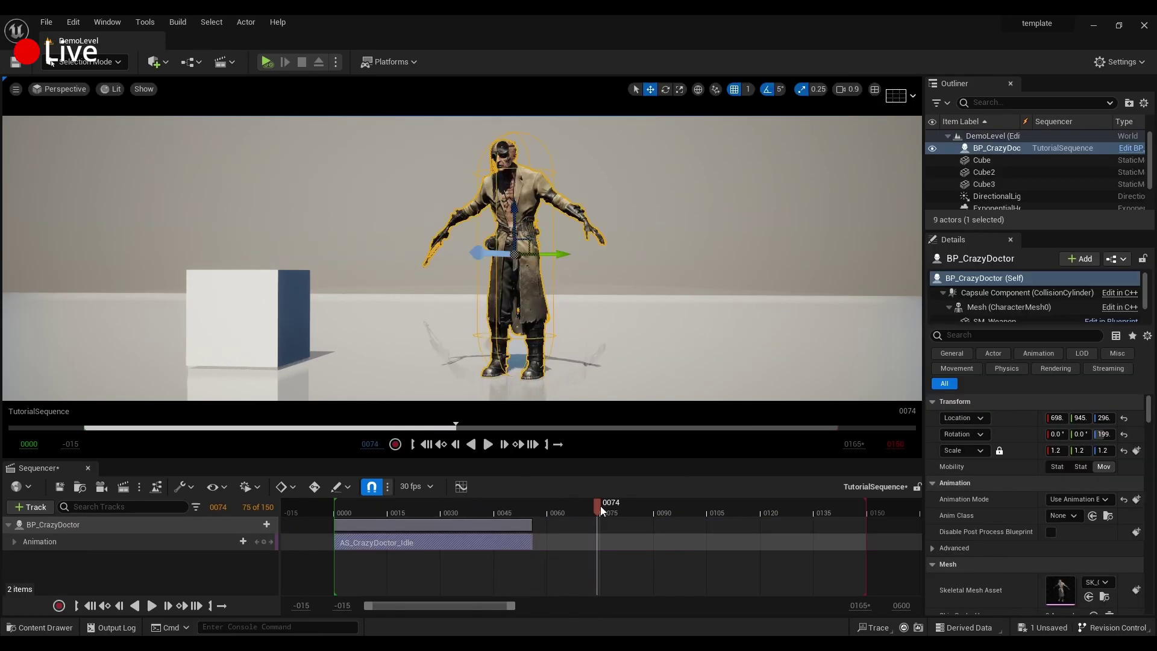
drag(600, 505, 534, 508)
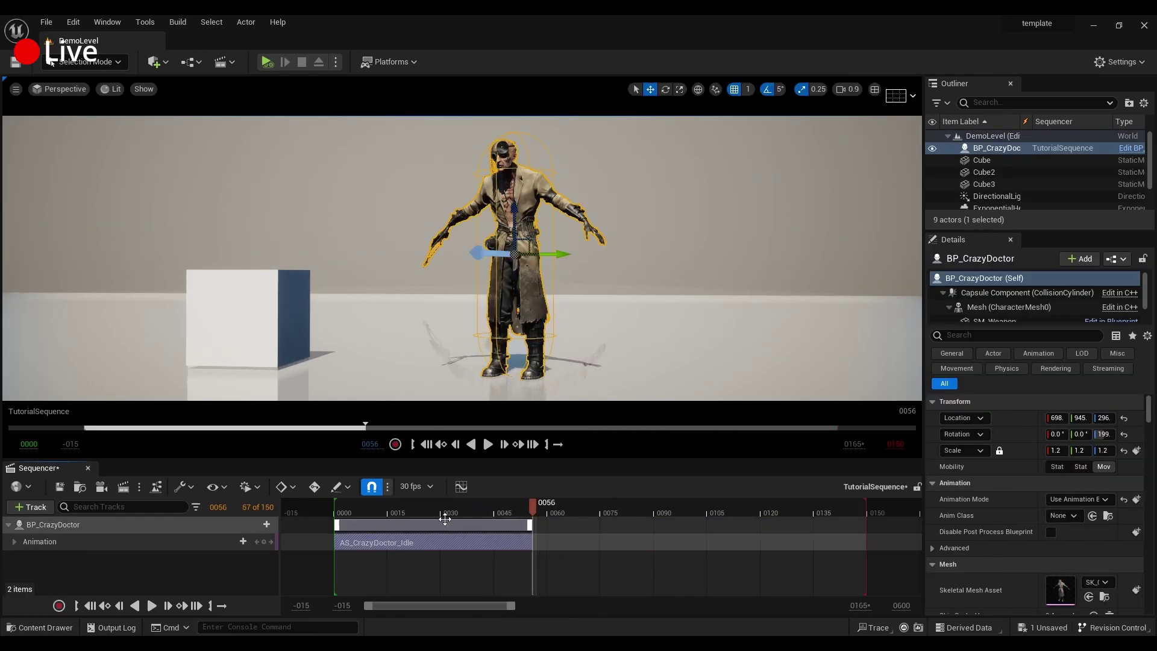
click(232, 541)
text(walk)
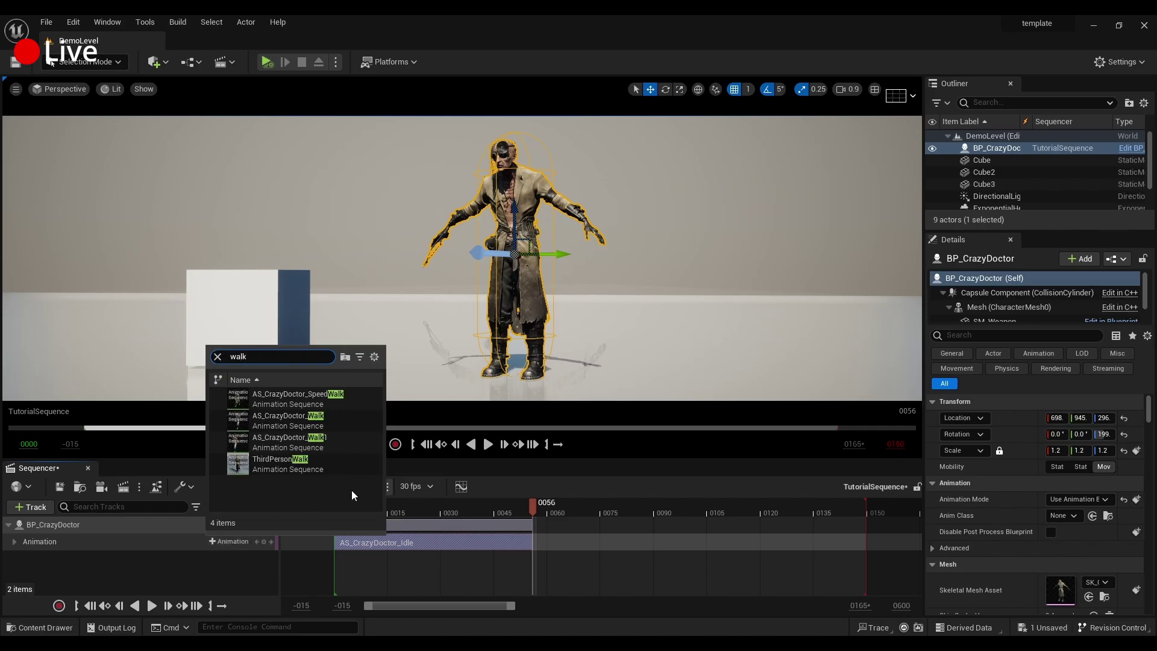
click(324, 426)
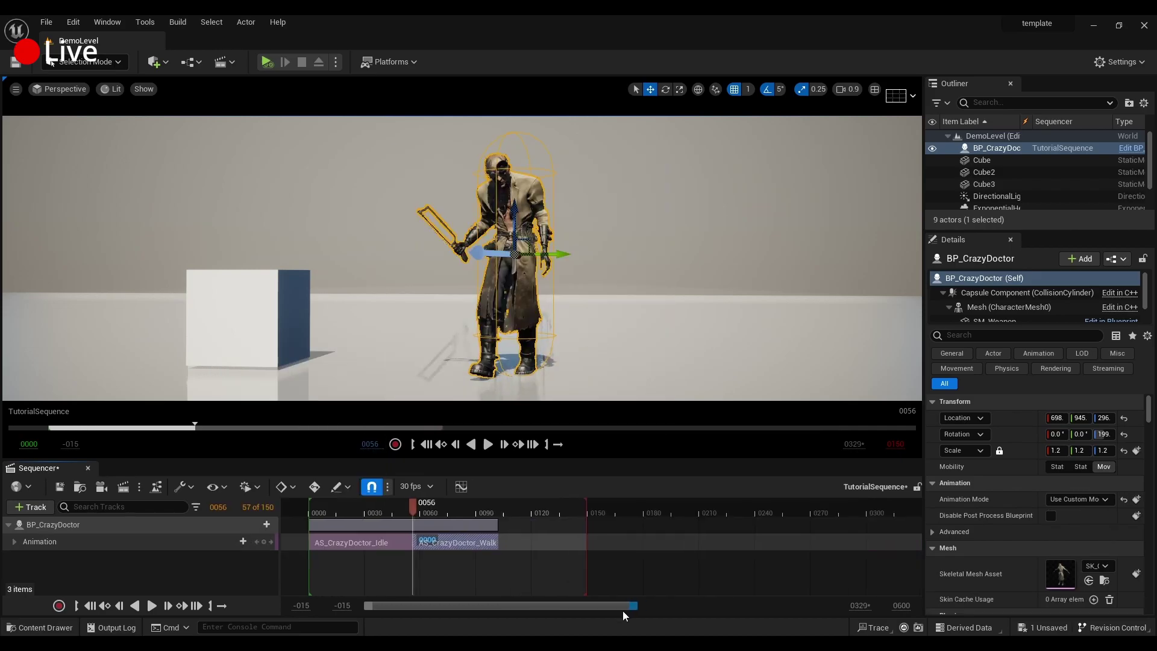
Play the sequence from within the idle clip to review the transition into the walk clip
drag(623, 608, 516, 604)
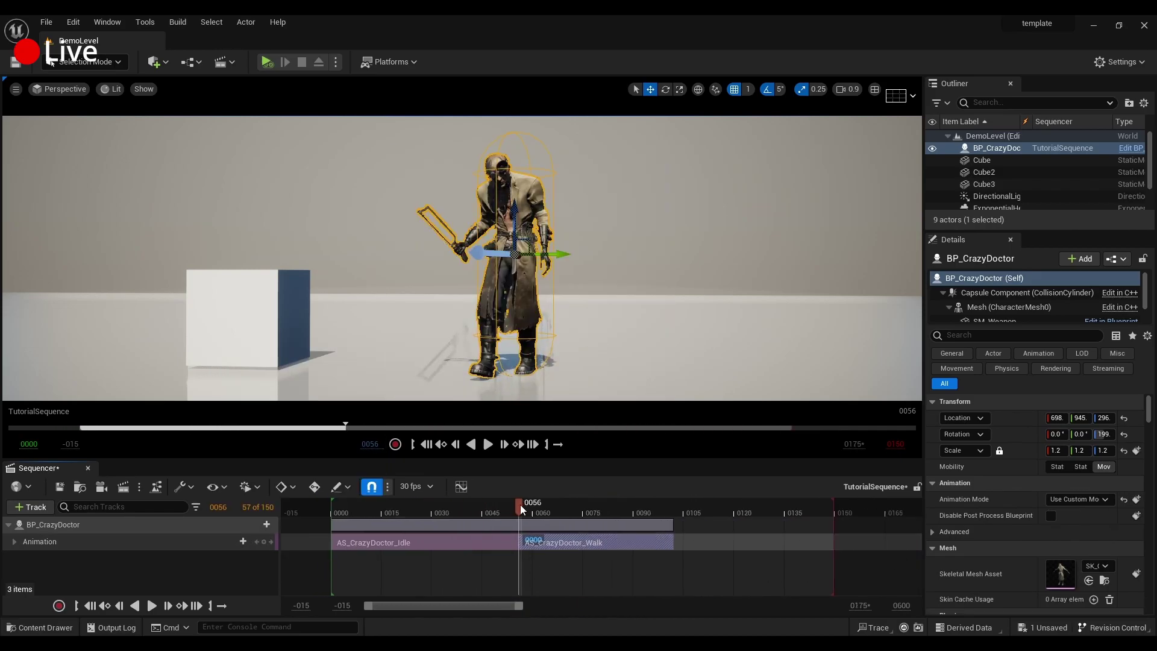
drag(522, 509, 445, 509)
click(488, 446)
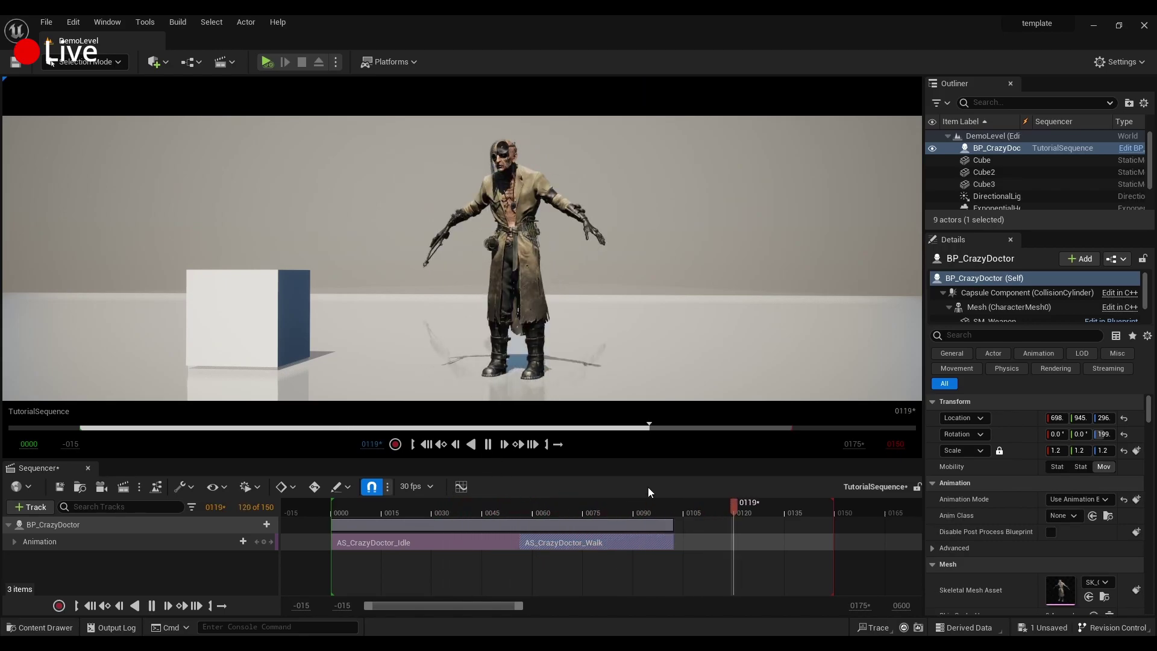
key(space)
Match the AS_CrazyDoctor_Walk clip to the previous clip by the Pelvis bone at frame 62
drag(674, 508, 543, 506)
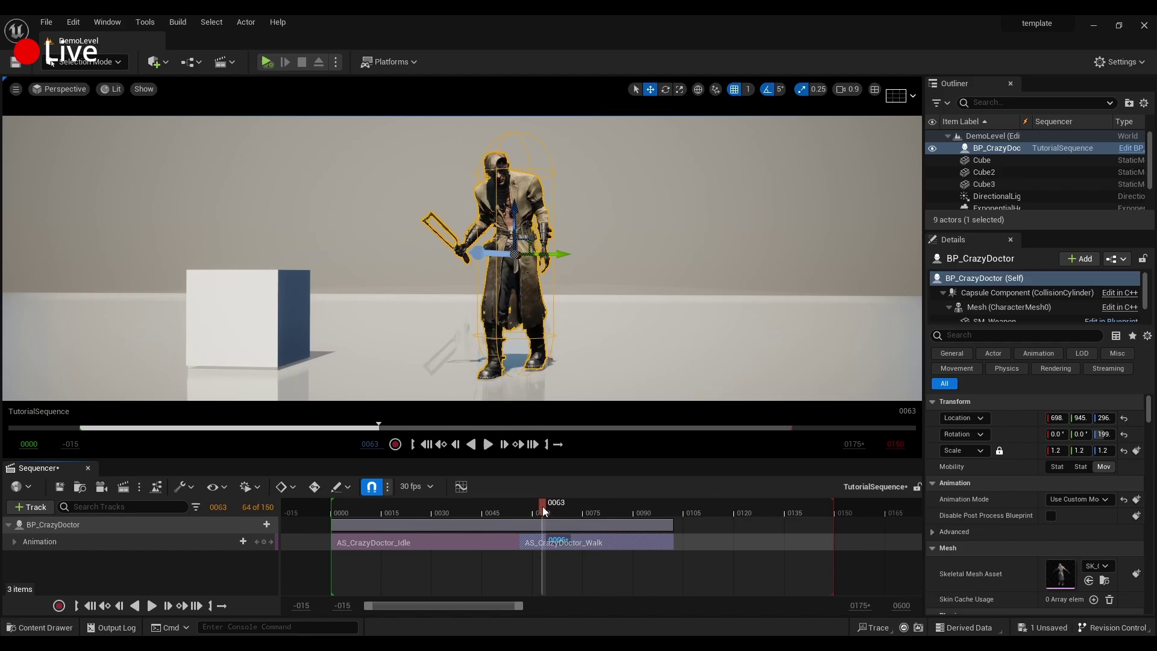
right_click(536, 540)
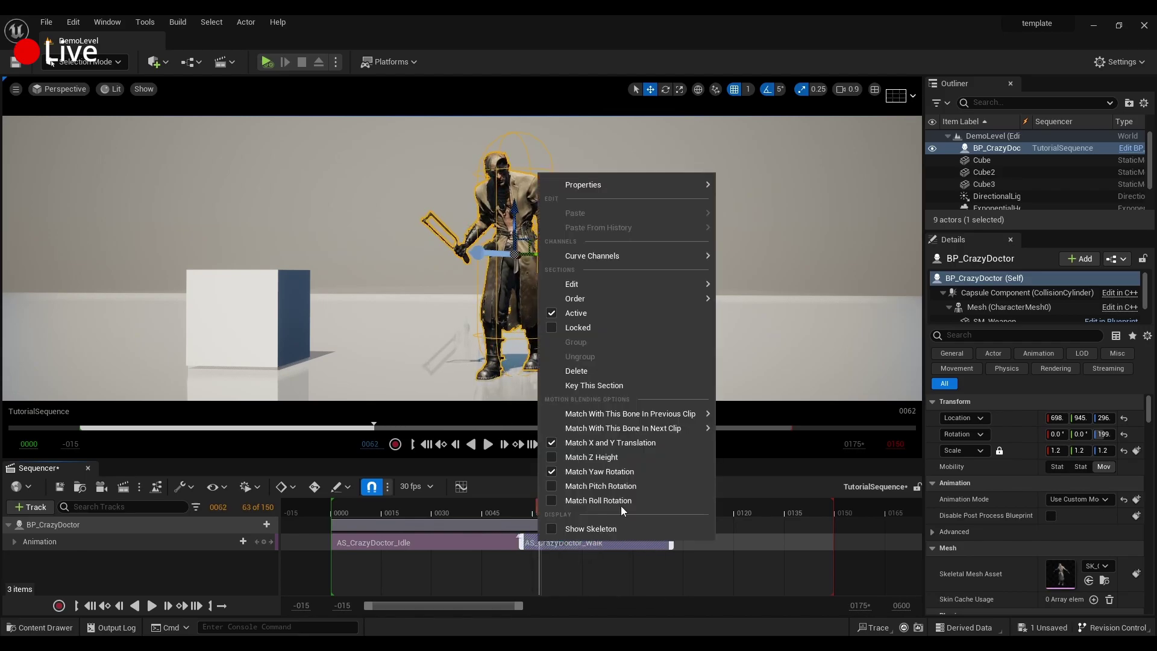
mouse_move(693, 414)
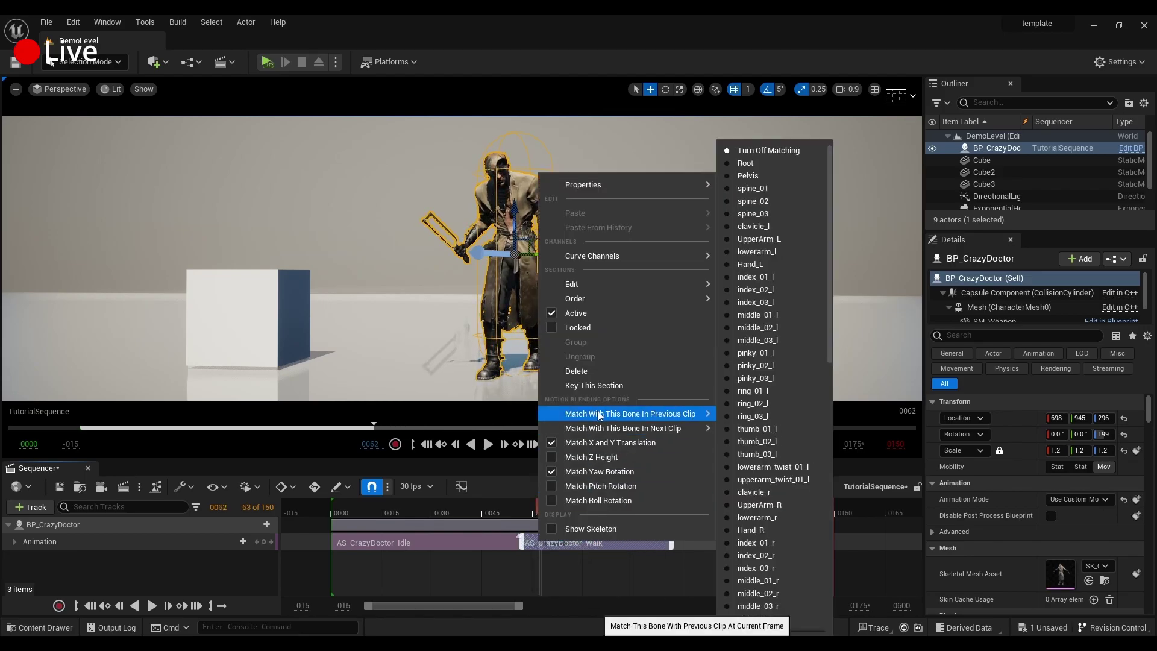
click(750, 176)
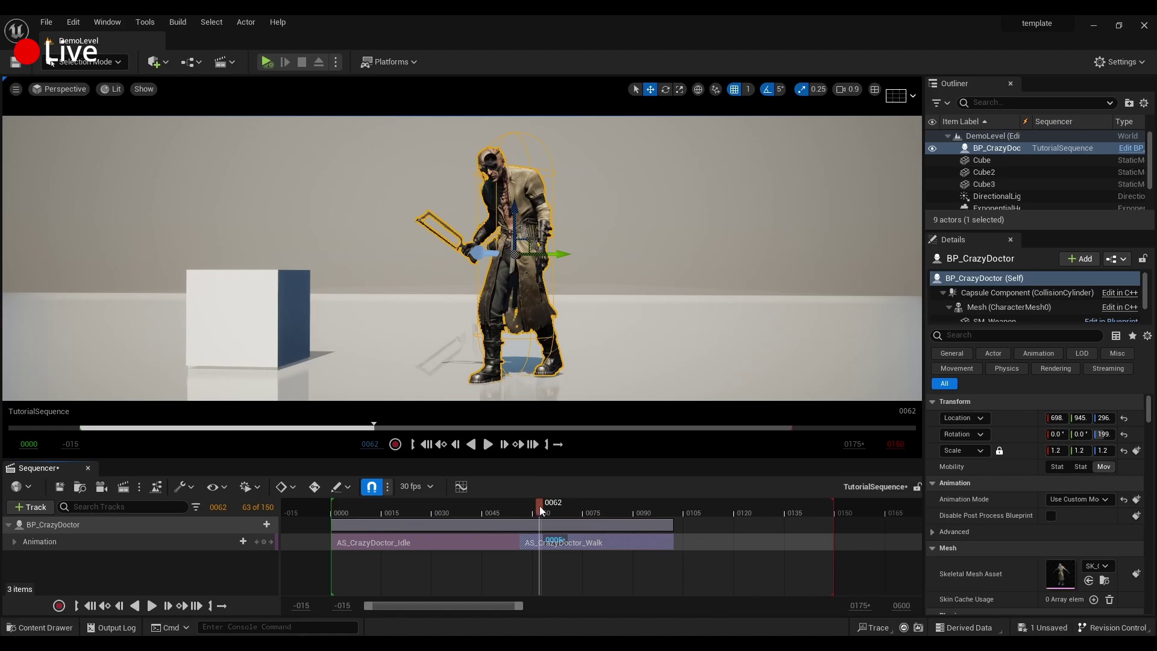
Play the sequence from late in the idle clip to review the Pelvis-matched transition into the walk
drag(540, 505, 469, 507)
click(488, 444)
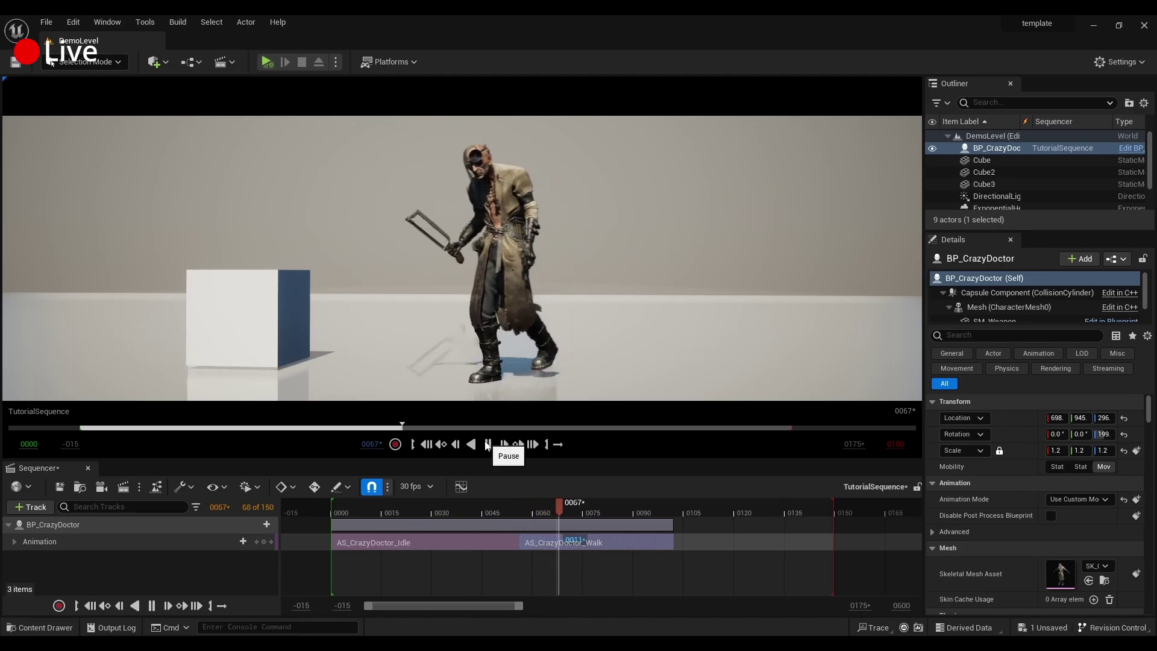
click(487, 444)
Shift the AS_CrazyDoctor_Walk clip to start at frame 36, overlapping the idle clip by 20 frames, and play the blend
drag(673, 542, 537, 513)
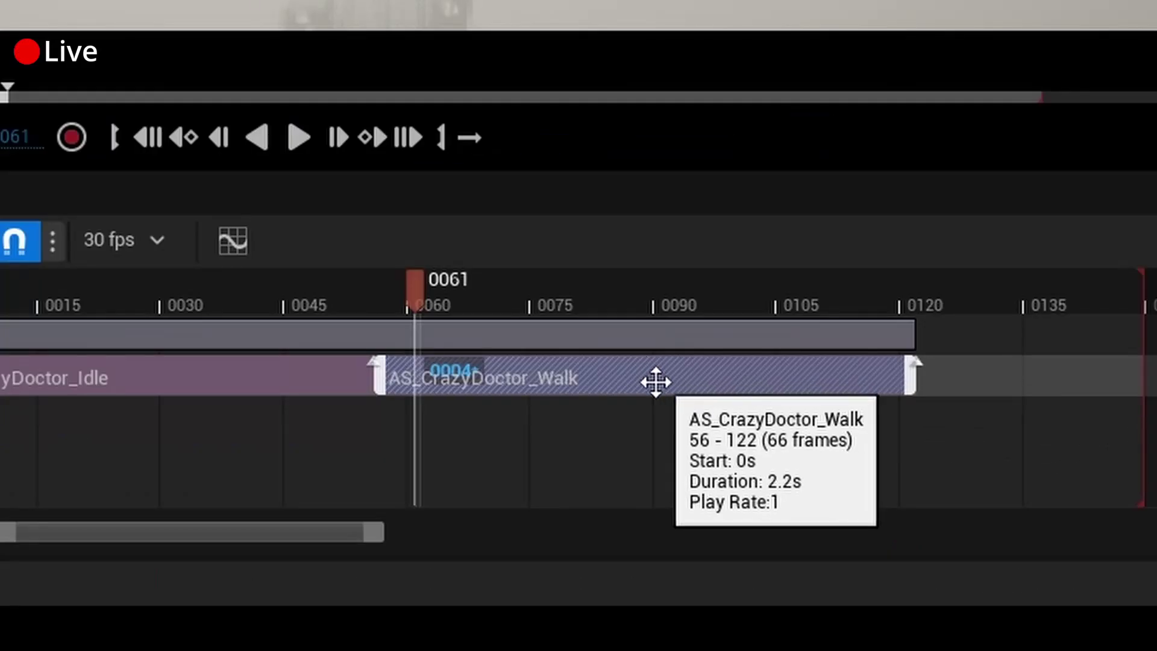
drag(636, 542, 588, 544)
drag(699, 383, 567, 545)
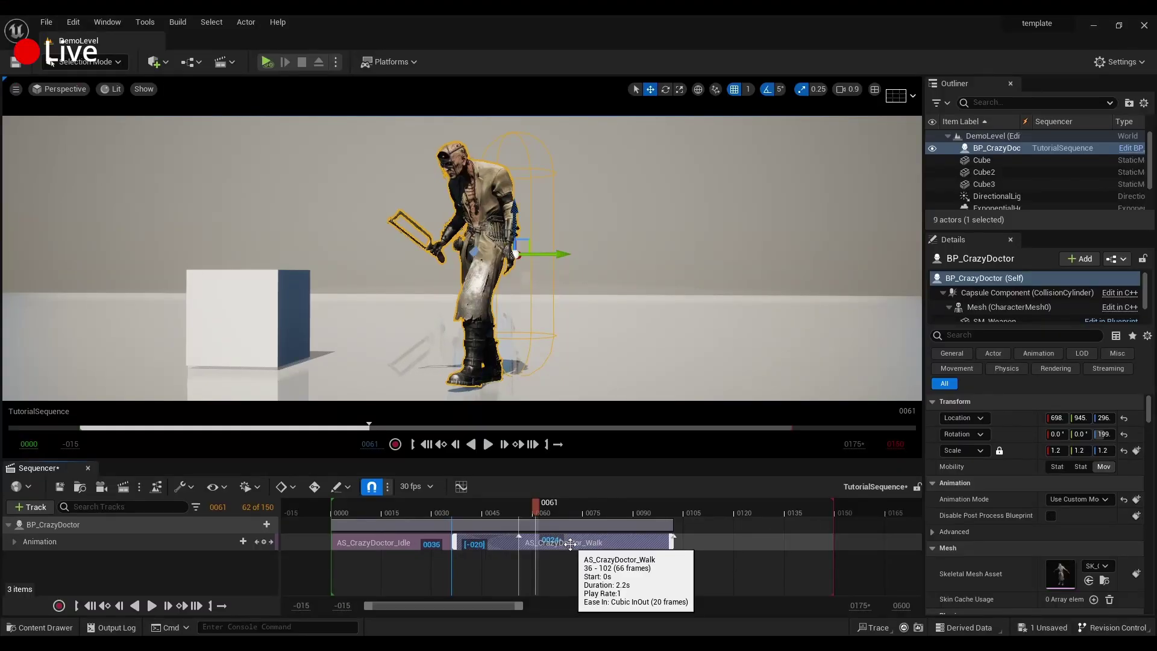
click(488, 444)
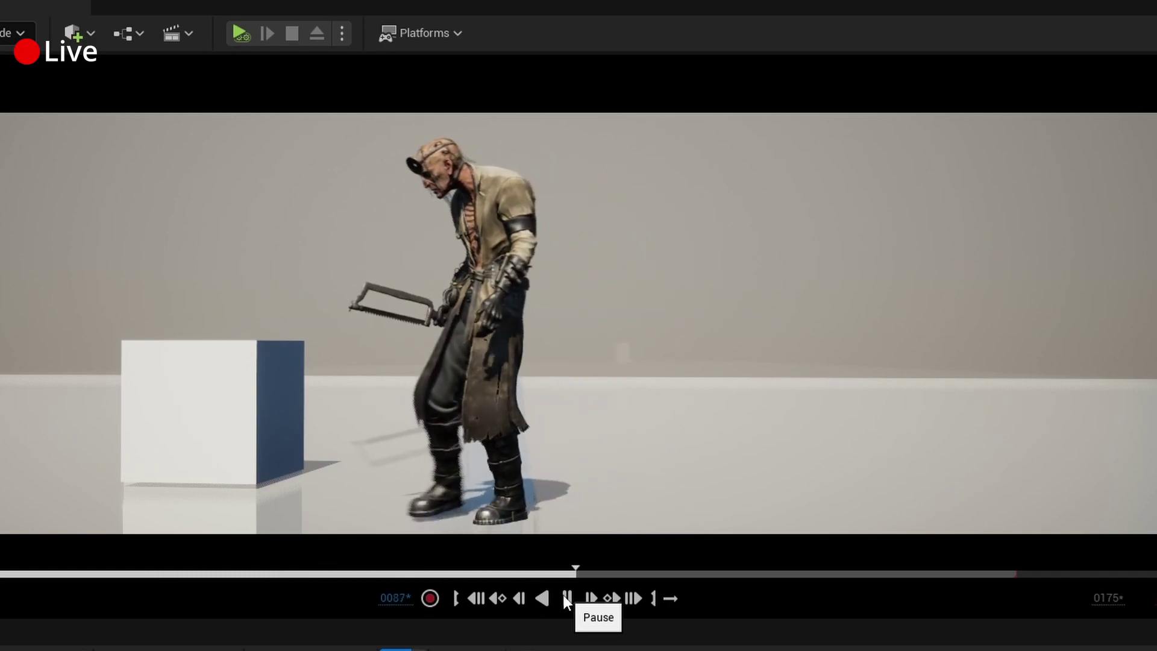
click(566, 598)
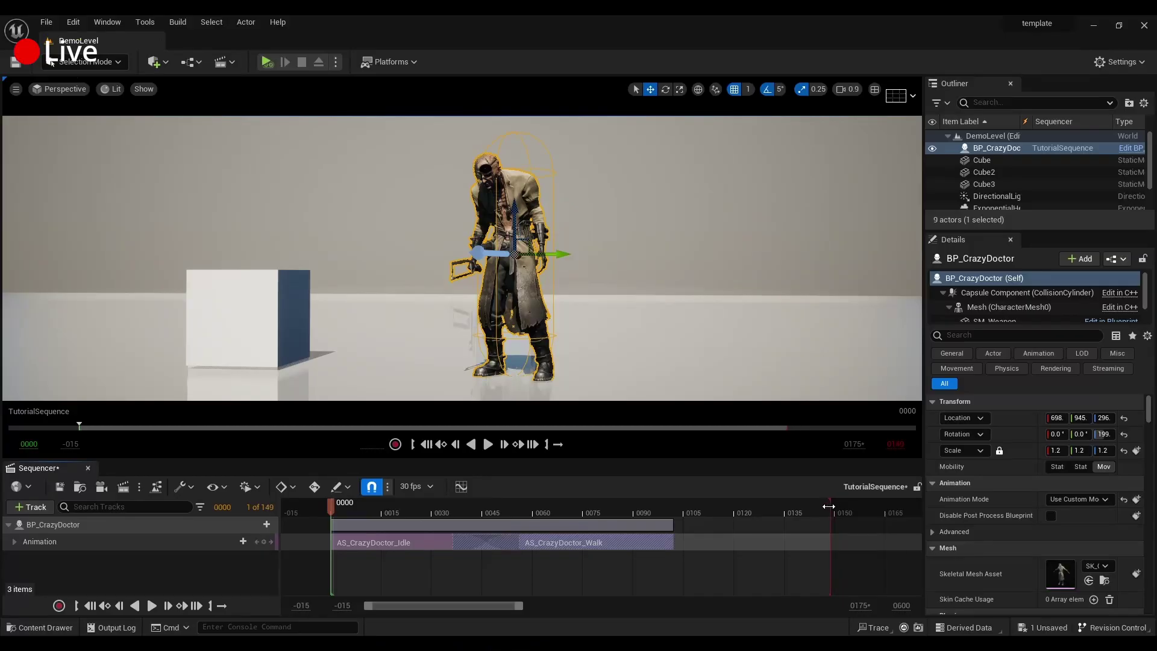
Set the playback end to frame 102 and bake BP_CrazyDoctor's animation as SKL_CrazyDoctor_TutorialSequence in the CrazyDoctor Animations folder
drag(831, 507, 681, 506)
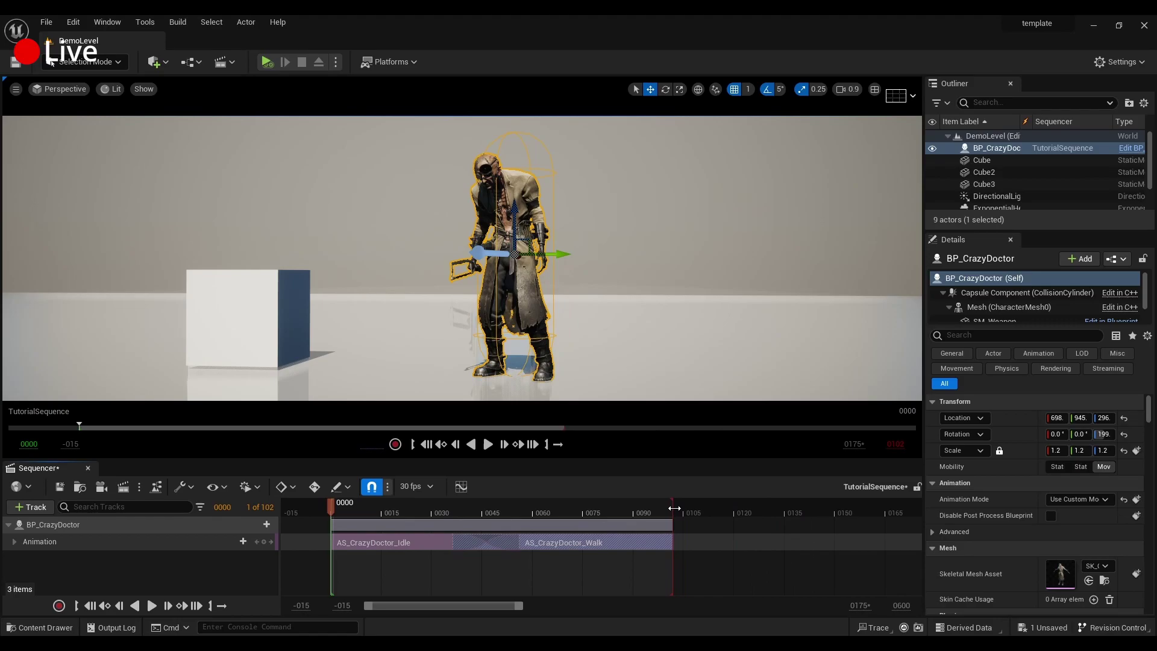
click(151, 527)
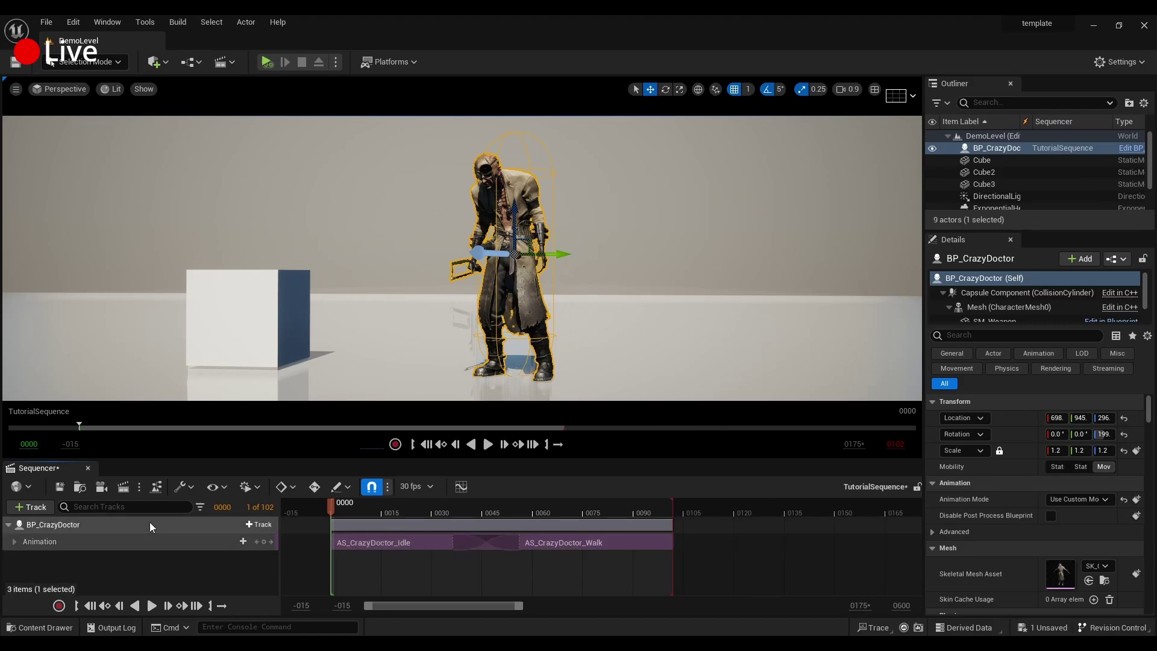
right_click(150, 533)
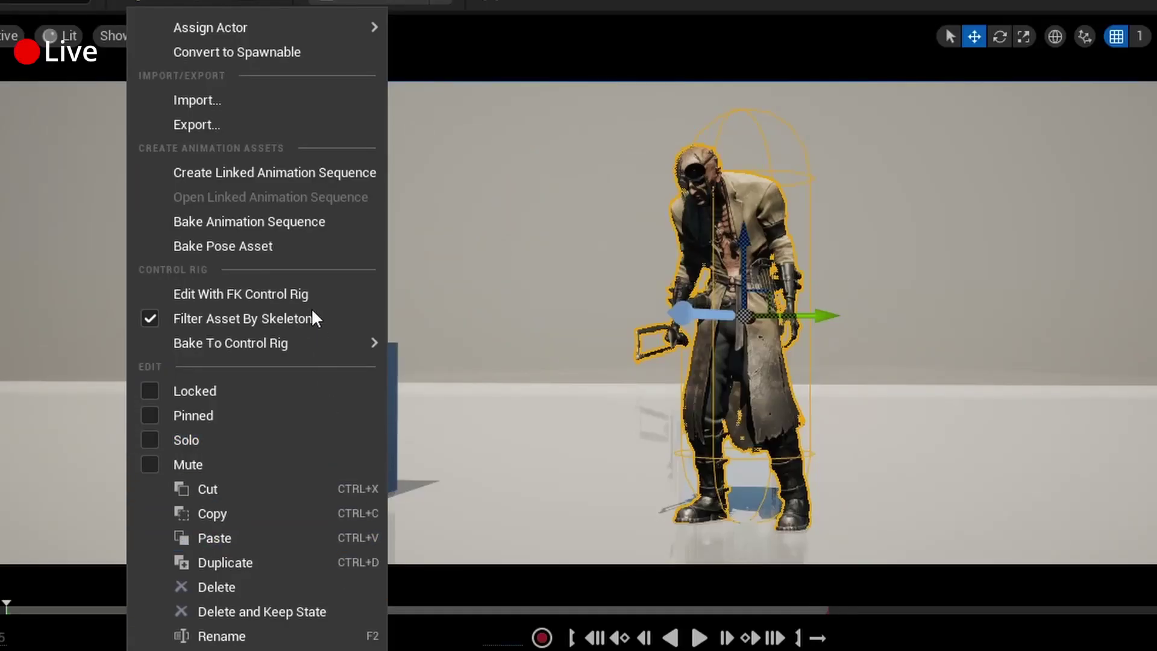
click(283, 221)
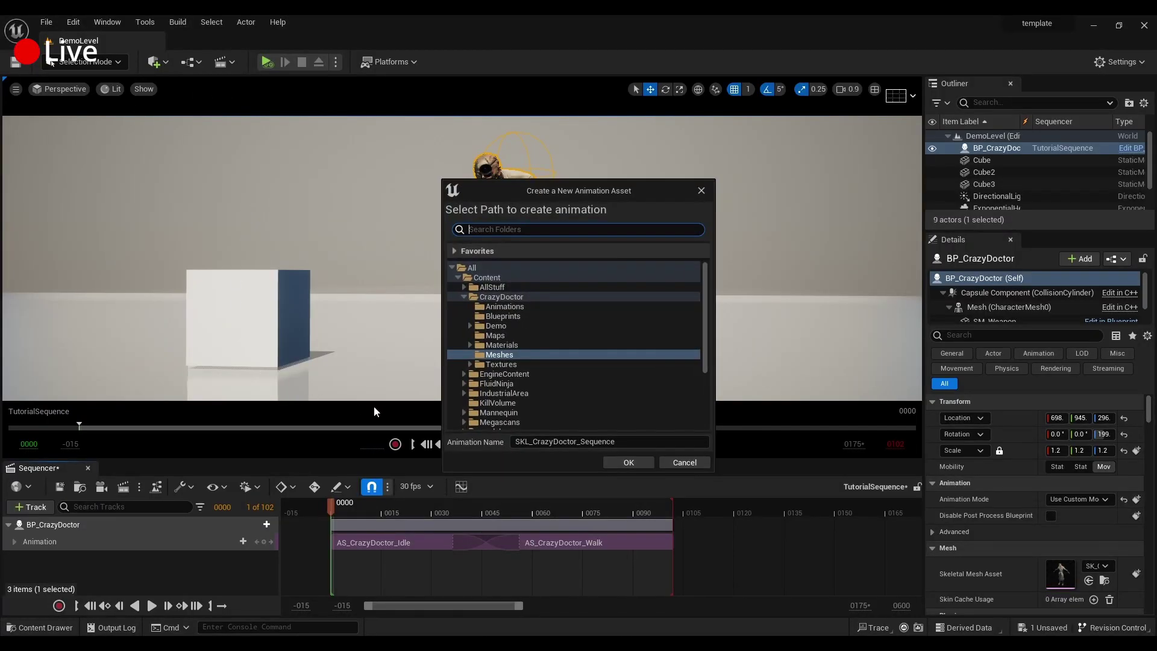
click(501, 307)
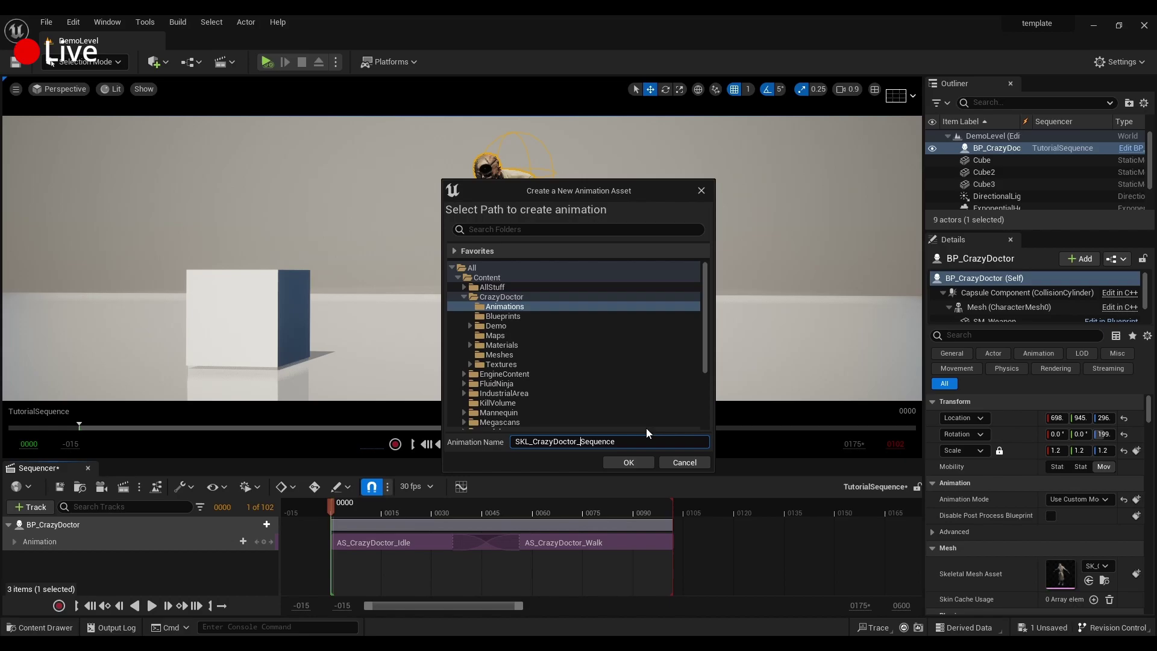
text(Tutorial)
click(628, 462)
click(573, 462)
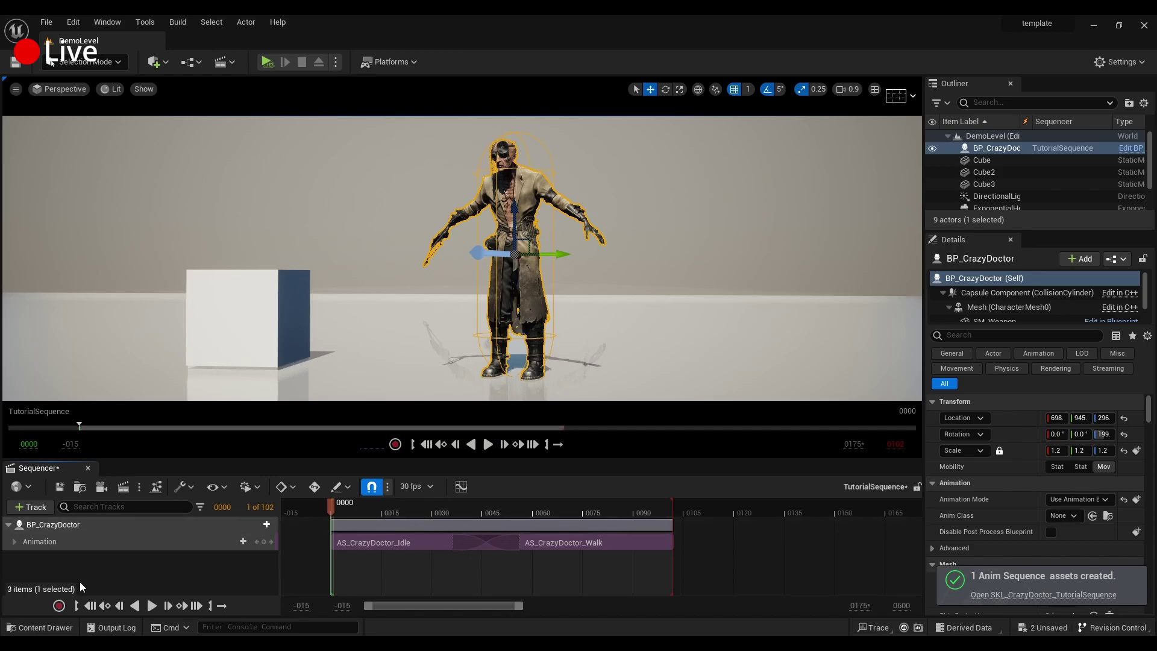
Try out the baked SKL_CrazyDoctor_TutorialSequence as a separate rotated actor beside BP_CrazyDoctor in the level, and delete it
click(40, 627)
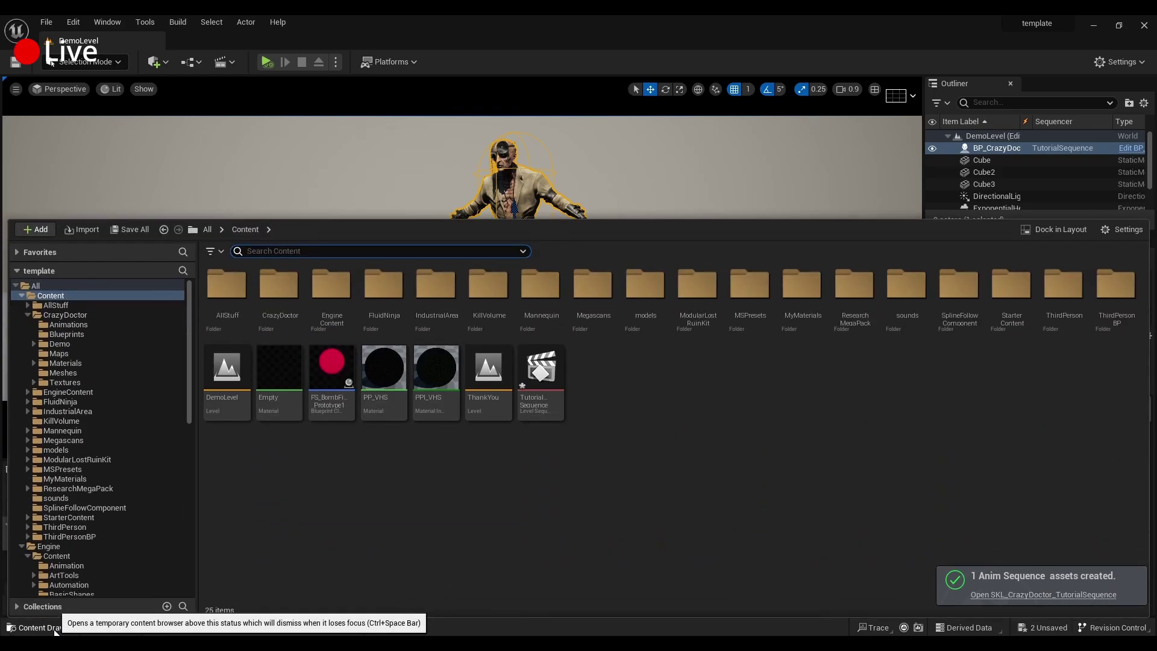
double_click(297, 293)
double_click(227, 288)
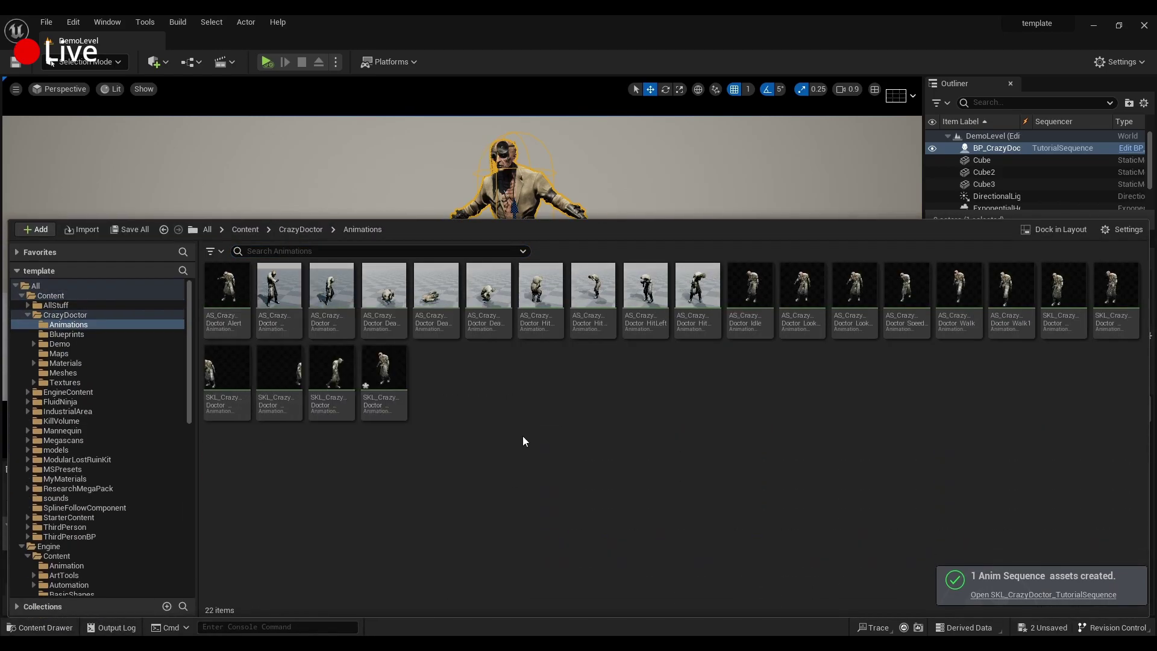
drag(384, 381, 533, 198)
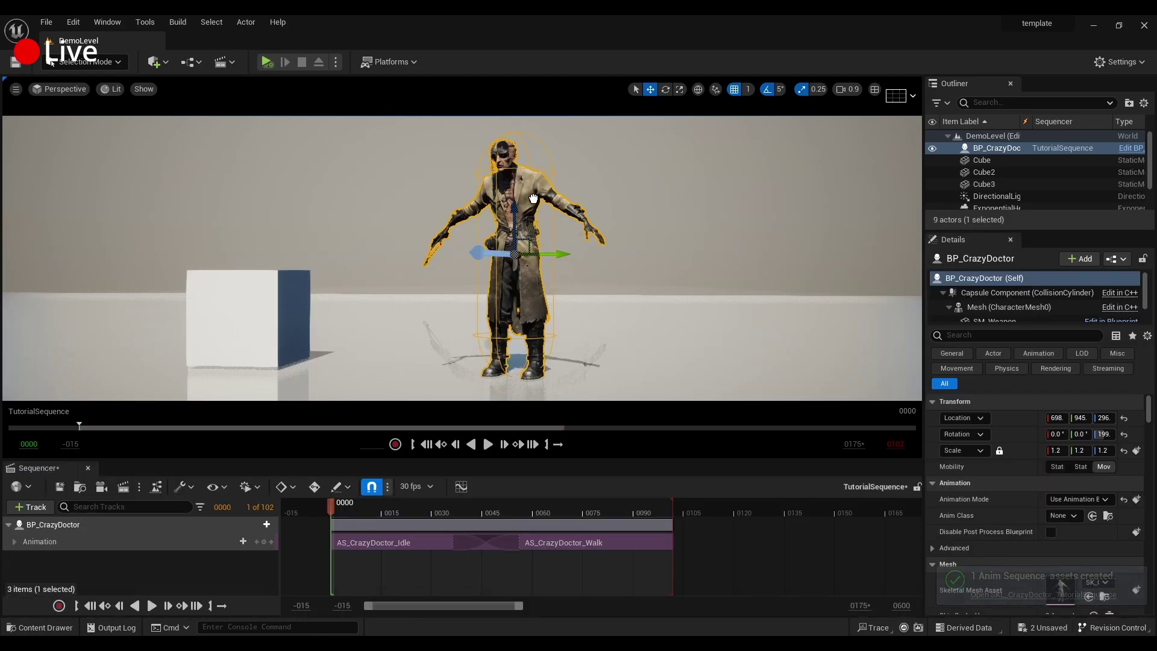
drag(672, 370, 623, 377)
drag(624, 378, 604, 374)
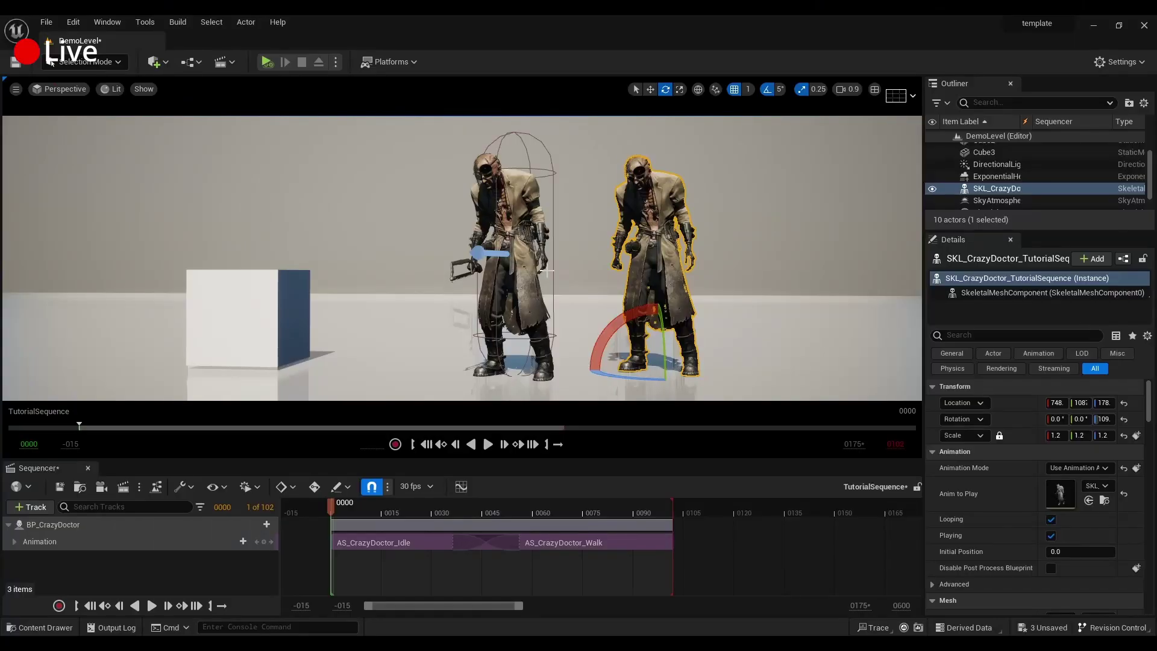
key(Delete)
Delete the AS_CrazyDoctor_Idle and AS_CrazyDoctor_Walk clips from BP_CrazyDoctor's animation track
click(418, 528)
click(411, 544)
key(Delete)
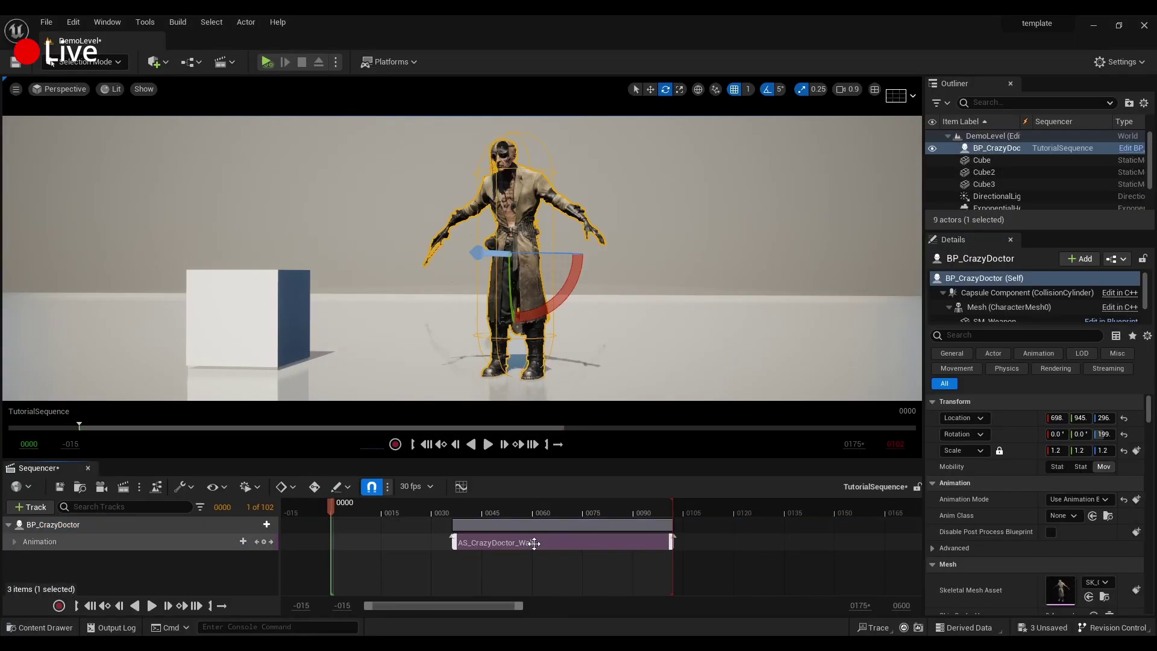
key(Delete)
Add an animation track with the baked SKL_CrazyDoctor_TutorialSequence clip to BP_CrazyDoctor
click(248, 523)
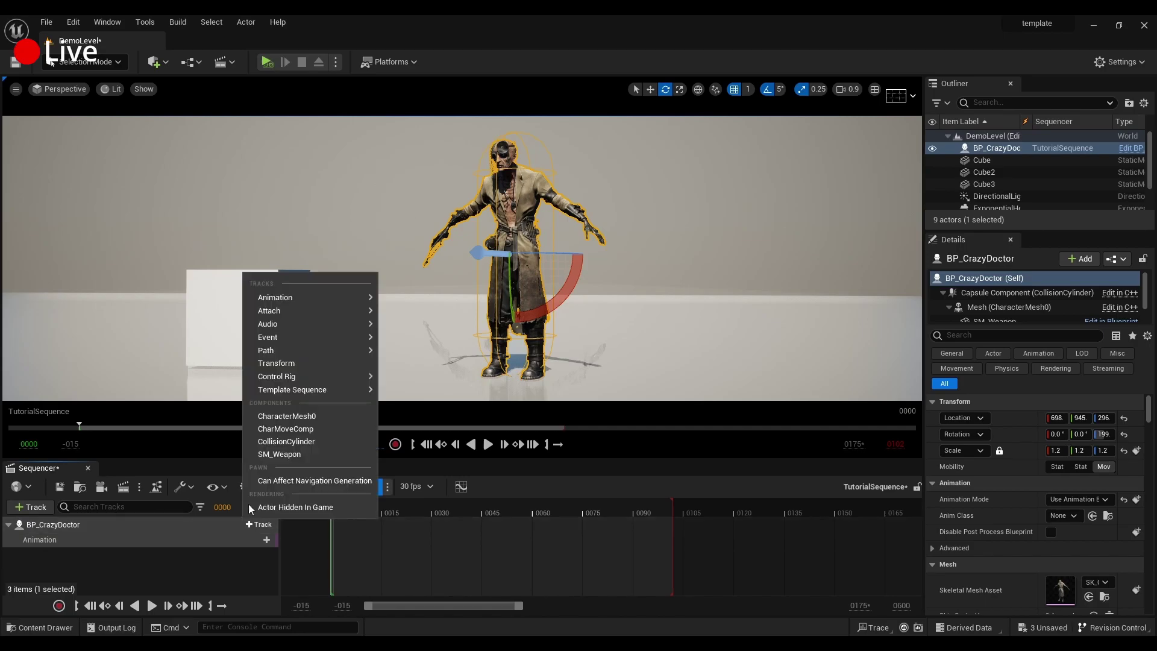
mouse_move(304, 301)
text(skl)
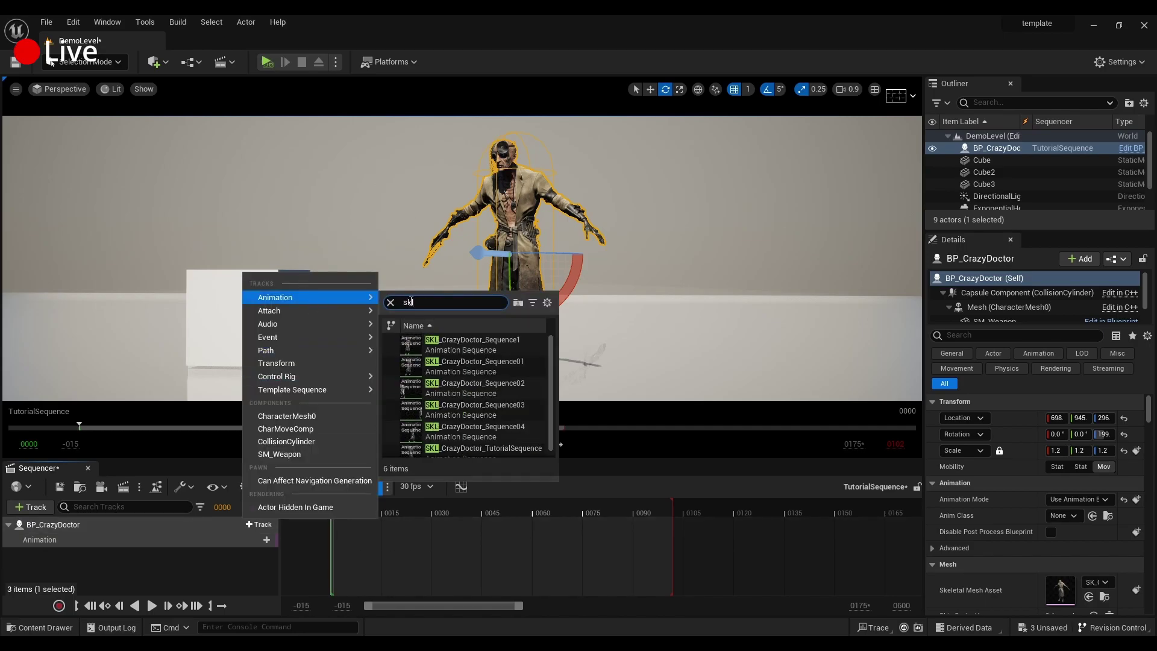
click(476, 448)
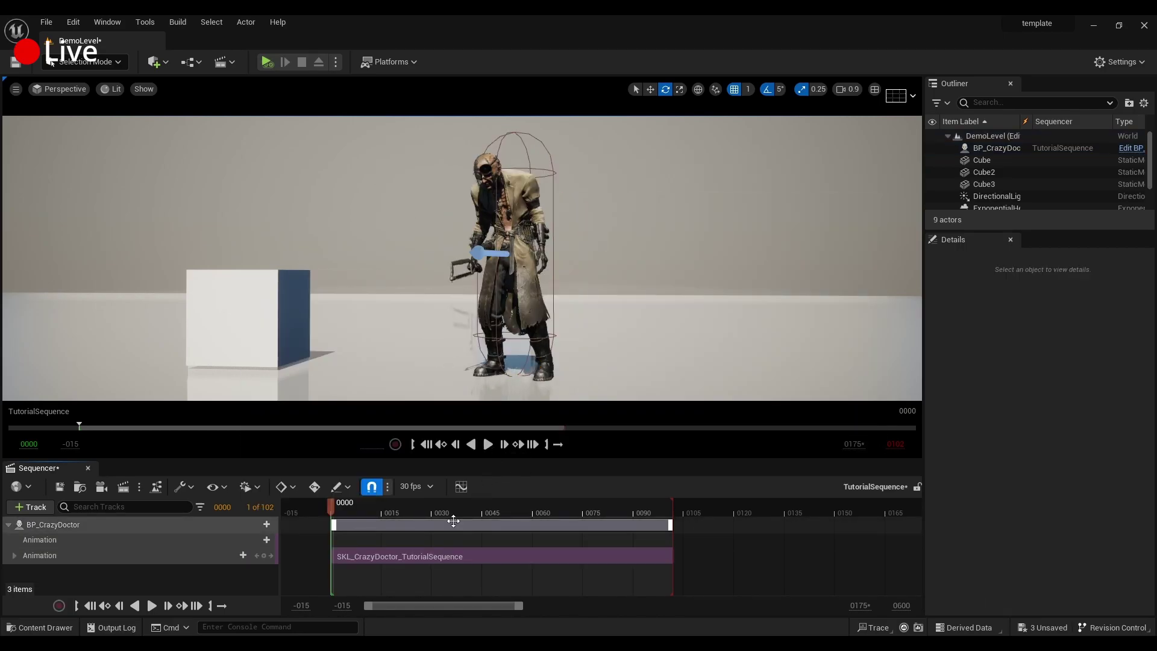
Extend the playback end to frame 183 and add the AS_CrazyDoctor_Alert clip at frame 101, where the baked clip ends
mouse_move(331, 504)
mouse_down()
mouse_move(638, 507)
mouse_move(335, 504)
mouse_up()
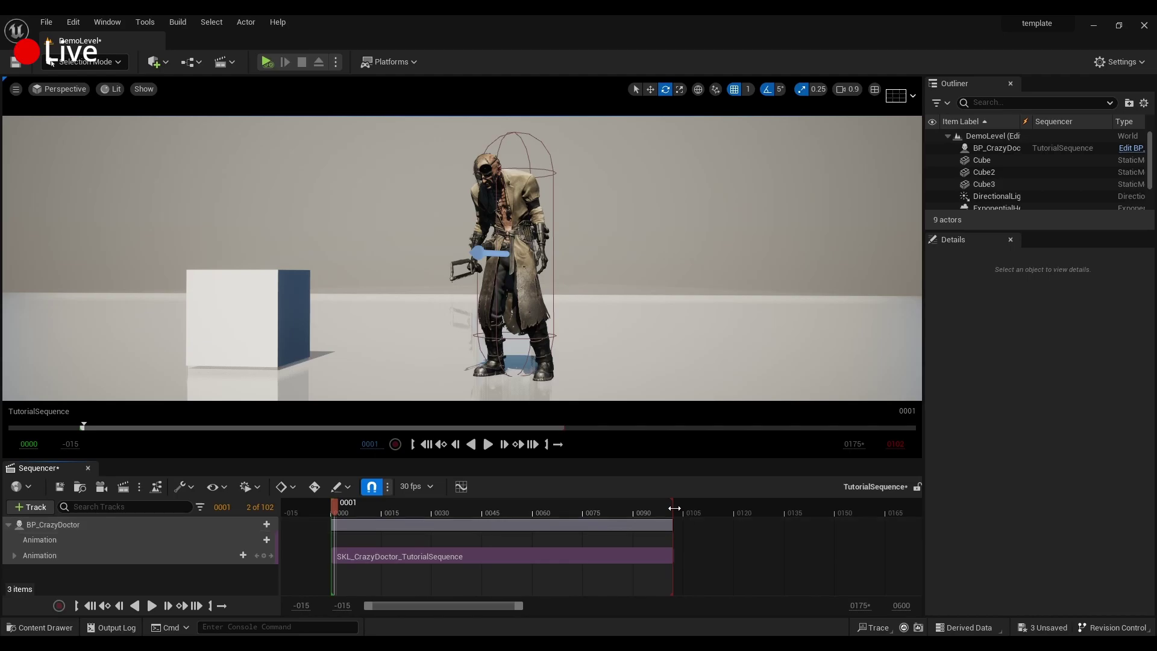
drag(674, 508, 868, 509)
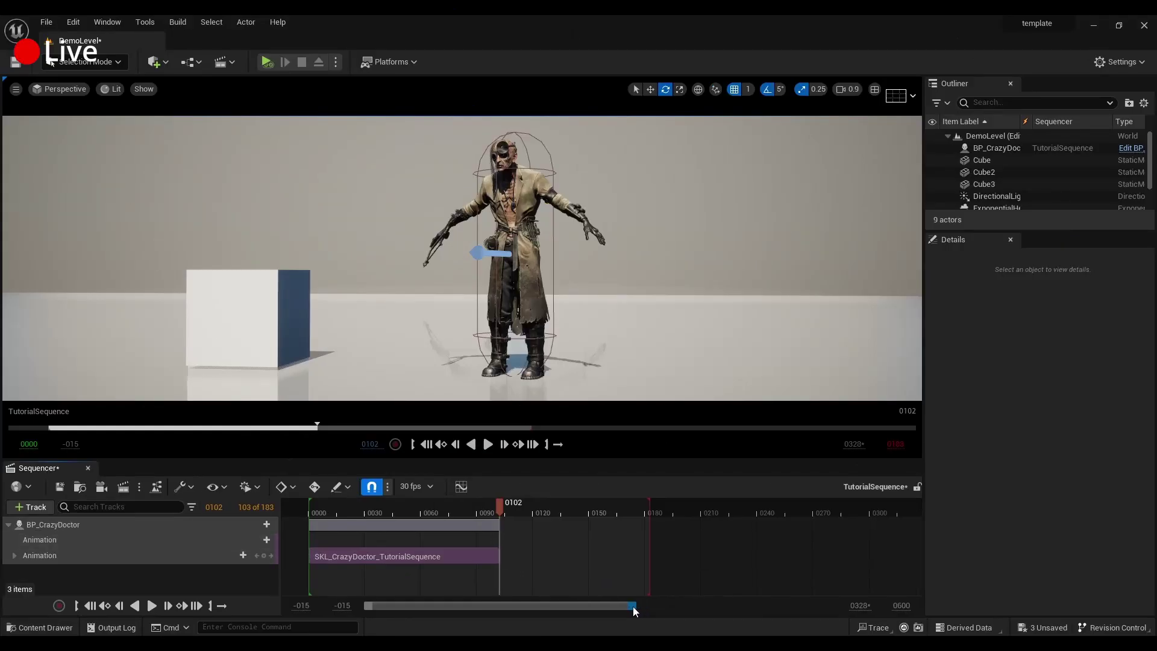
drag(632, 606, 500, 594)
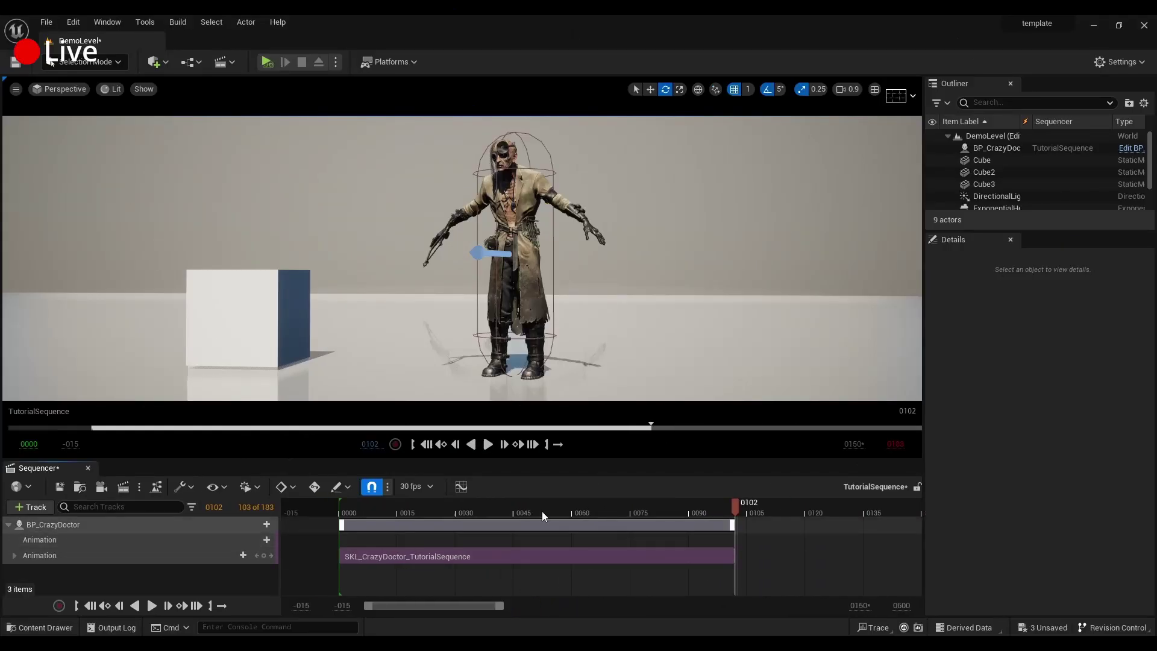
click(248, 539)
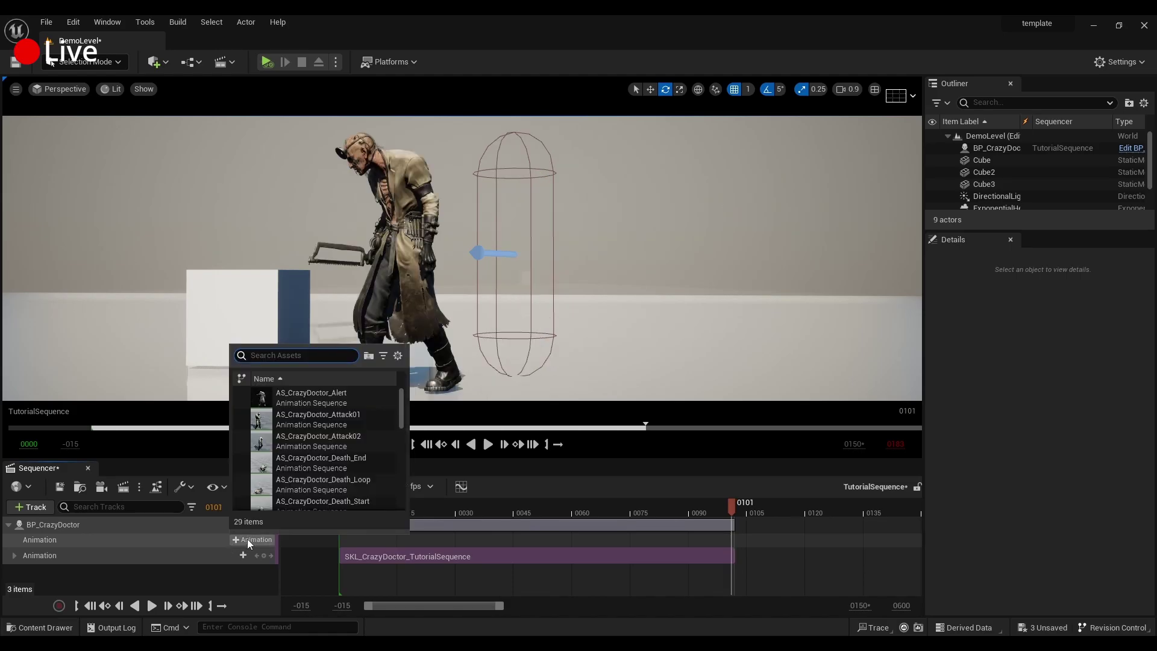
click(311, 397)
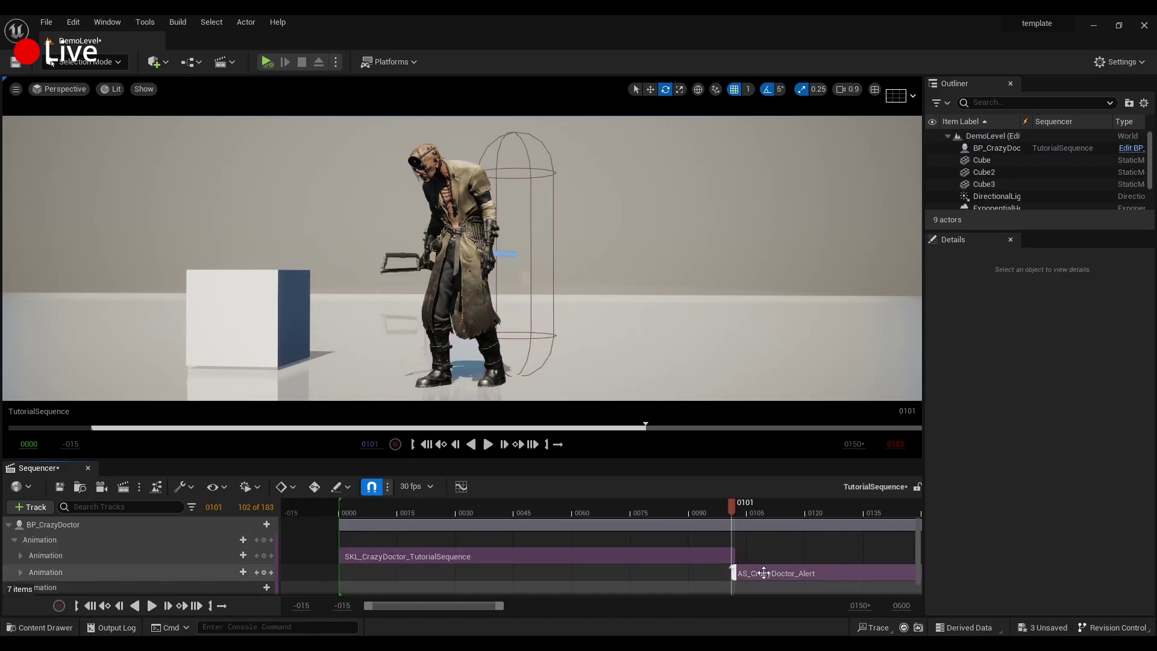
Match the AS_CrazyDoctor_Alert clip to the previous clip by the Pelvis bone
click(764, 573)
right_click(759, 563)
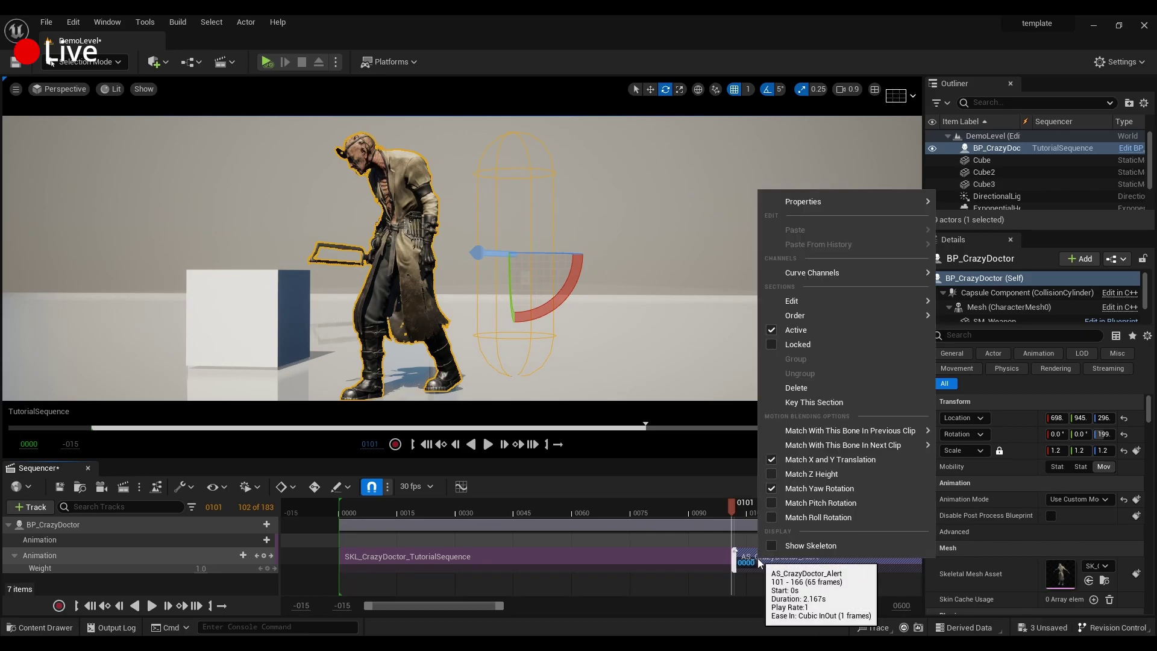
mouse_move(895, 426)
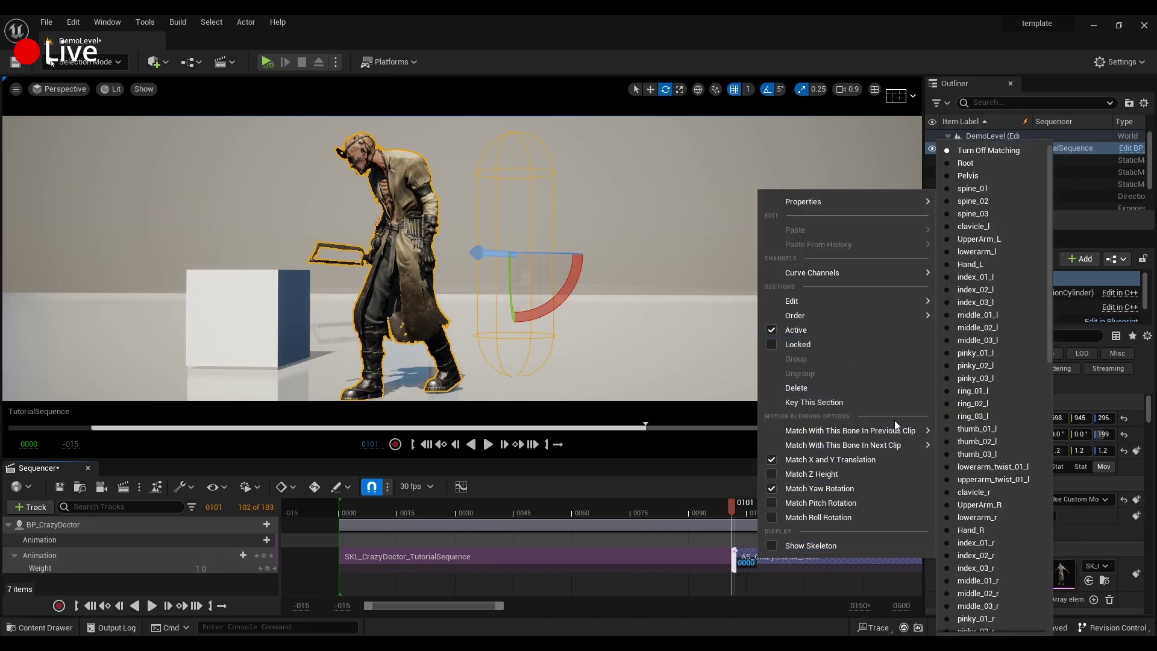
click(986, 180)
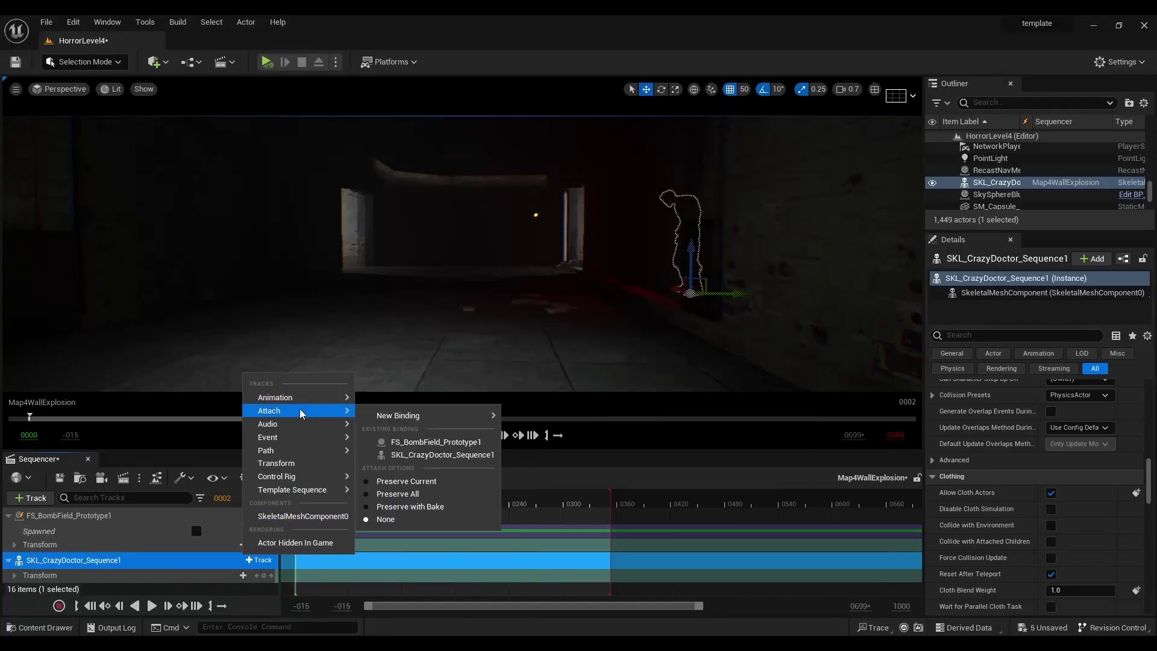
Add an SKL_CrazyDoctor_Sequence1 animation clip to the character in Map4WallExplosion and trim the clip's end to about frame 226
mouse_move(271, 395)
click(452, 421)
drag(298, 507, 490, 505)
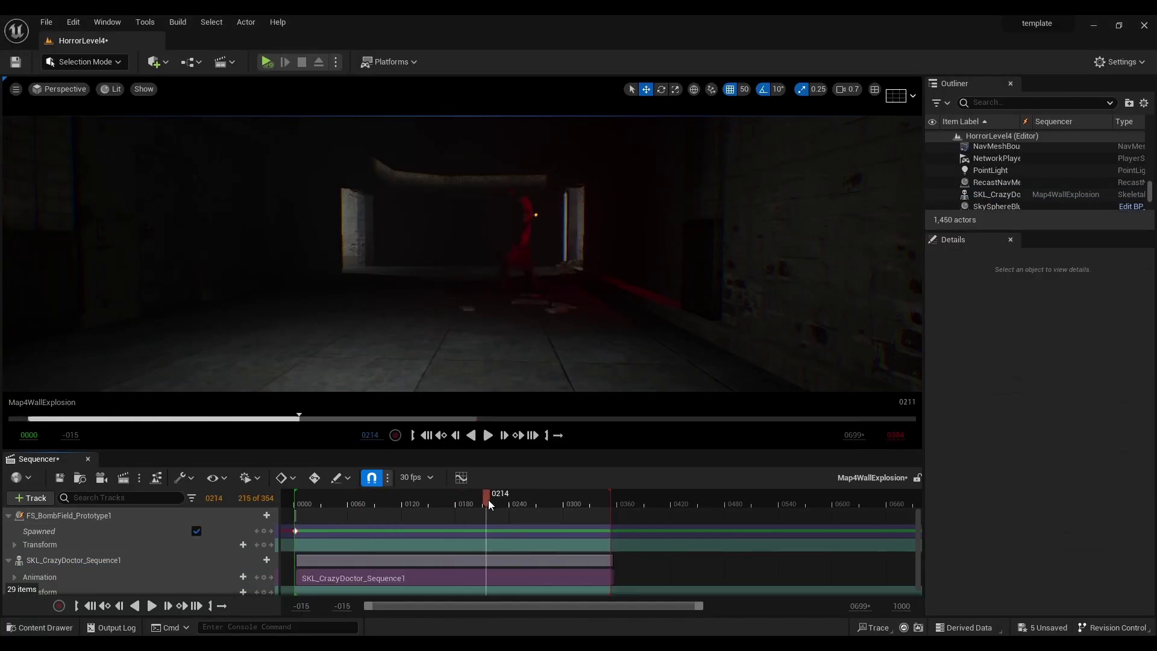
drag(612, 577, 498, 577)
drag(495, 503, 447, 501)
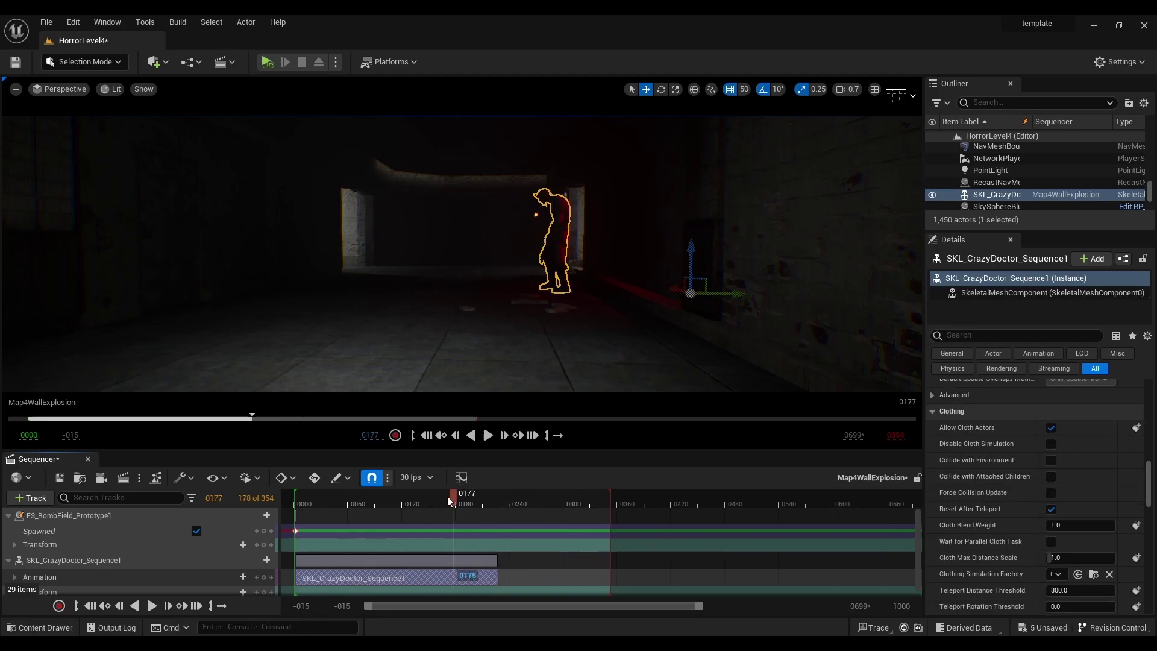
Add the AS_CrazyDoctor_LookAround clip to SKL_CrazyDoctor_Sequence1 at frame 226, after the trimmed clip
click(62, 627)
click(62, 627)
click(267, 560)
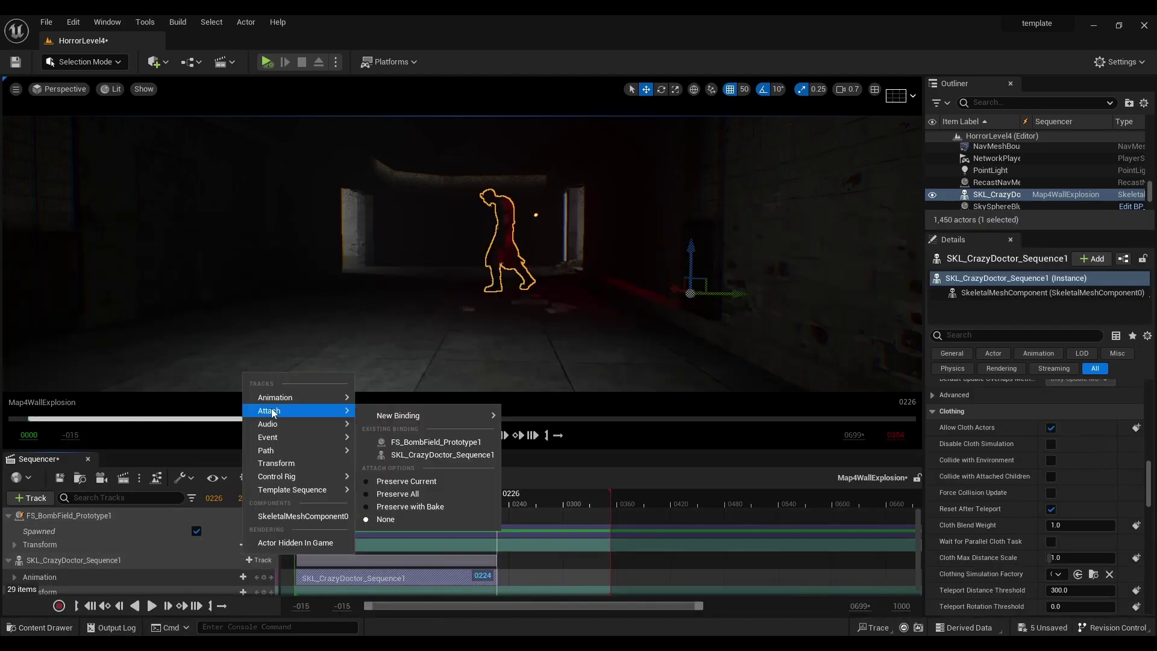
mouse_move(273, 396)
scroll(453, 464, down, 4)
click(453, 460)
scroll(544, 565, down, 2)
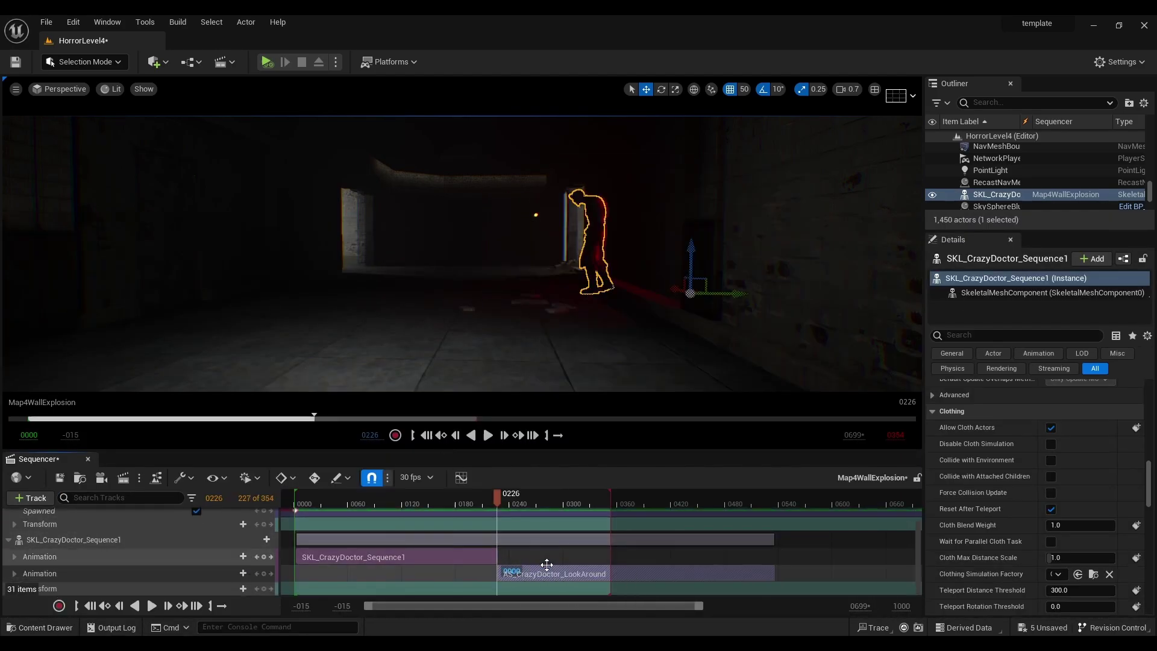
Match the AS_CrazyDoctor_LookAround clip to a bone in the previous clip and overlap the two clips to blend them
key(ctrl+z)
click(229, 573)
scroll(272, 437, down, 4)
click(275, 459)
scroll(513, 560, down, 2)
drag(514, 565, 516, 556)
right_click(527, 565)
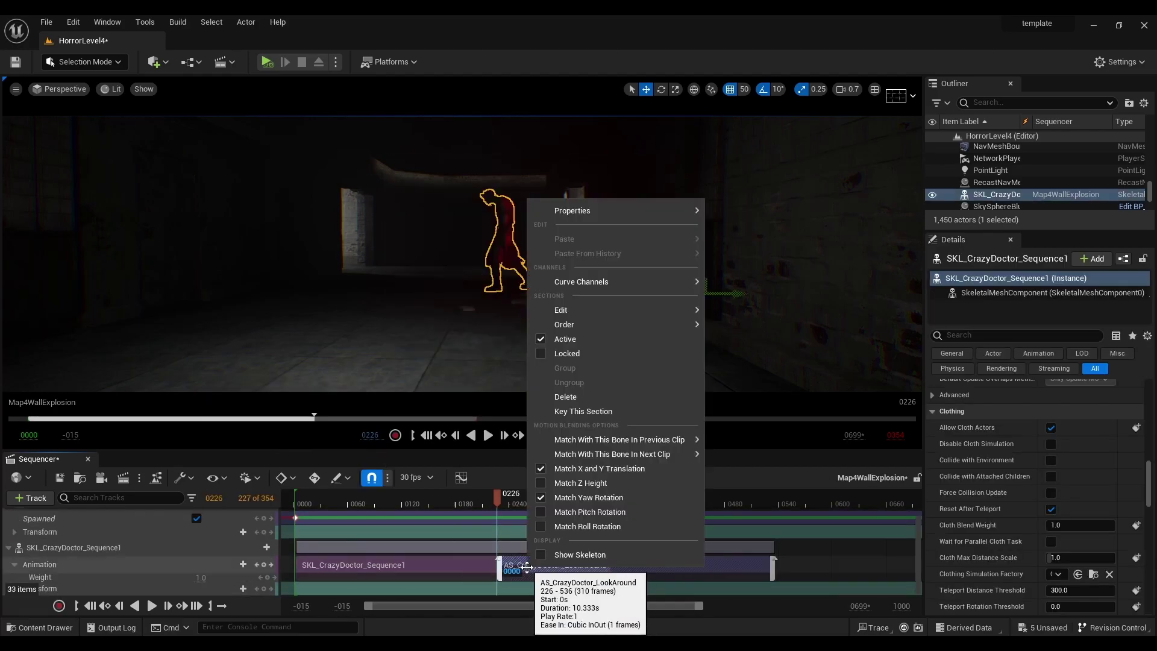
mouse_move(609, 439)
click(732, 166)
drag(500, 496, 567, 496)
drag(505, 557, 469, 557)
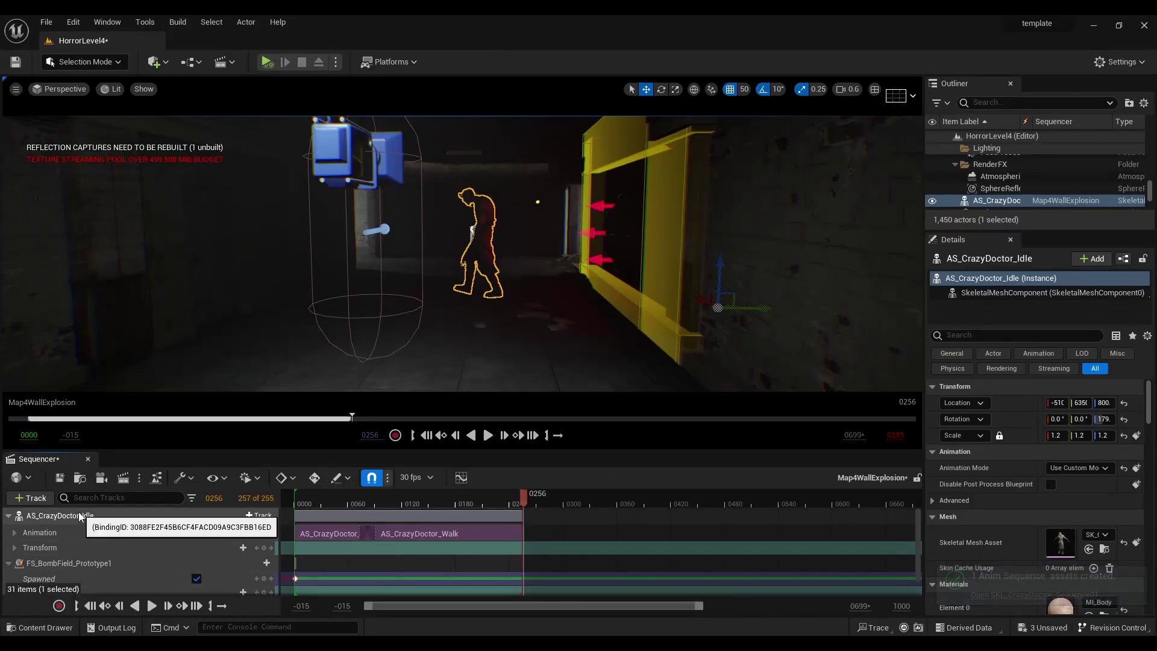
Replace the AS_CrazyDoctor_Idle actor's existing animation clips with SKL_CrazyDoctor_Sequence01, placed at frame 0
click(402, 533)
key(Delete)
click(297, 498)
click(266, 530)
text(skl)
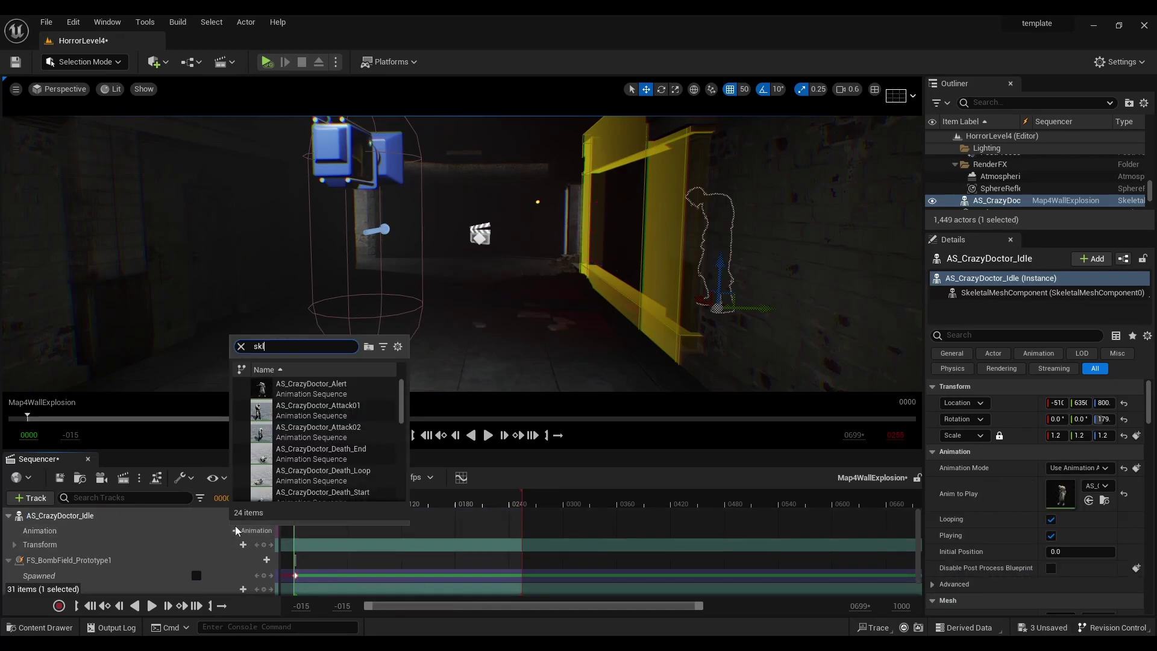
click(320, 386)
Blend the AS_CrazyDoctor_LookAround clip onto the end of SKL_CrazyDoctor_Sequence01 and scrub through the transition
drag(294, 499, 449, 499)
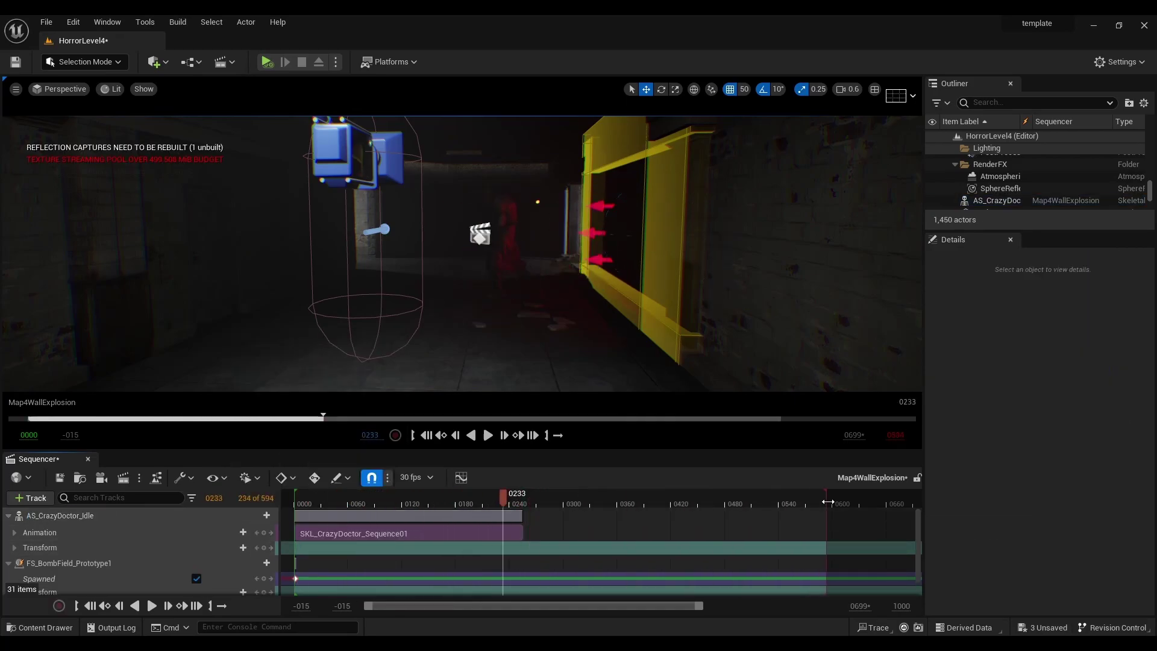
right_click(542, 531)
click(509, 528)
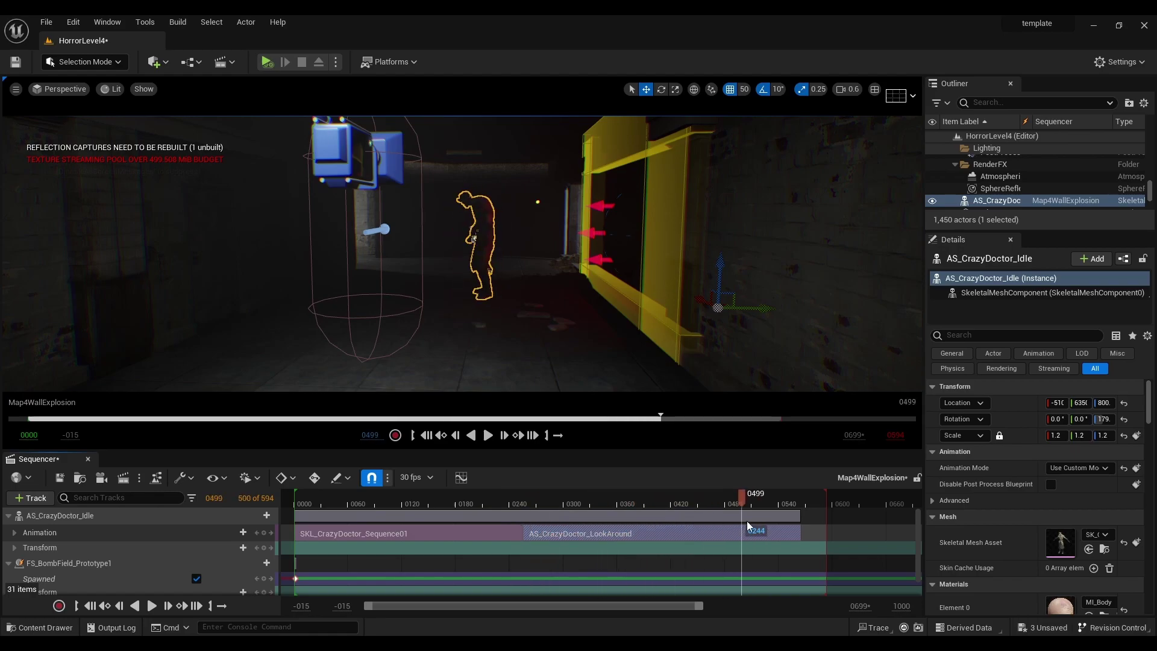
right_click(629, 528)
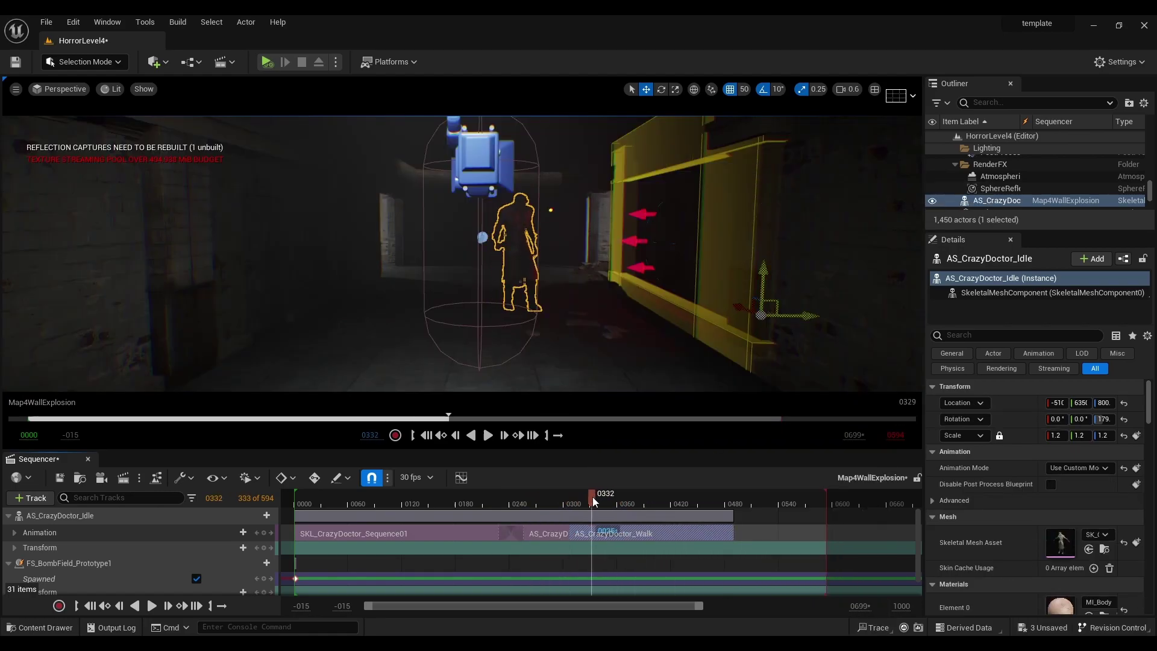
drag(592, 496, 495, 497)
key(e)
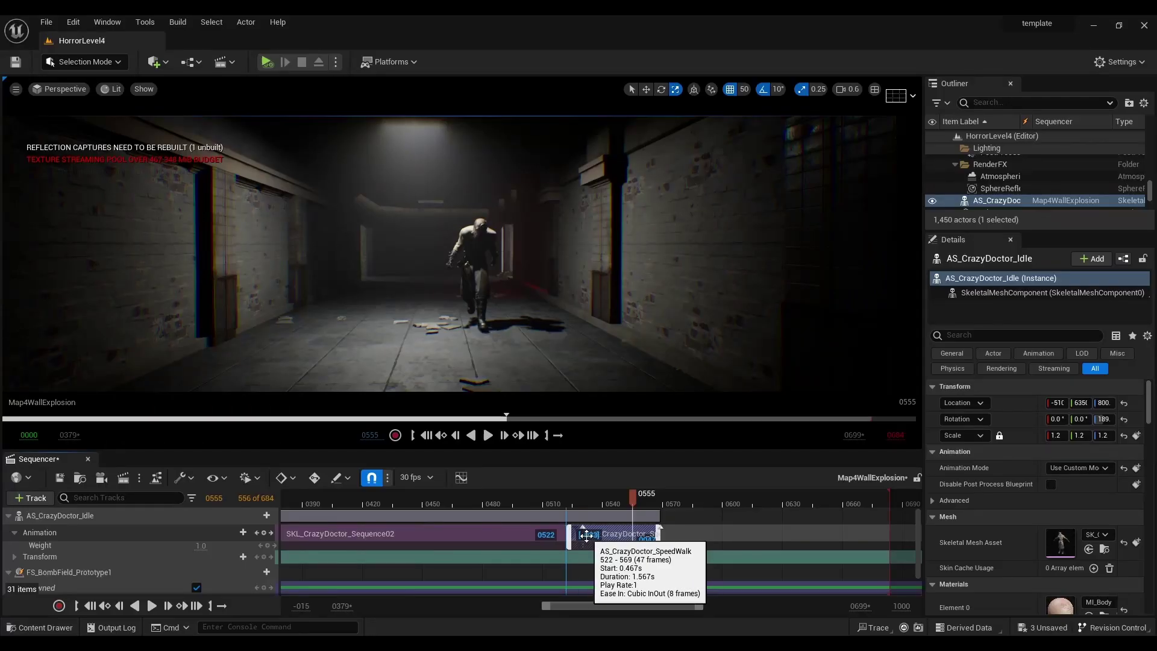
Try to match the AS_CrazyDoctor_SpeedWalk clip to a bone in SKL_CrazyDoctor_Sequence02 and replay the transition
key(space)
right_click(604, 534)
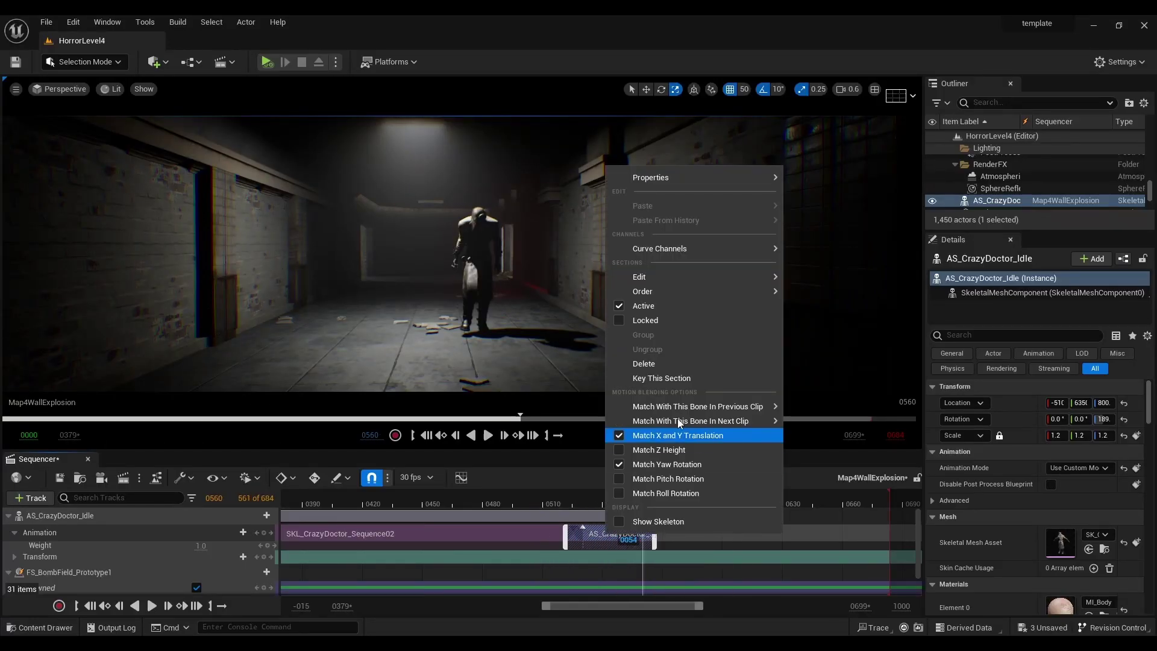
mouse_move(723, 406)
click(822, 150)
right_click(627, 534)
click(834, 162)
drag(643, 500, 623, 534)
key(space)
key(space)
Undo the last edits to the AS_CrazyDoctor_SpeedWalk clip
key(ctrl+z)
key(ctrl+z)
key(ctrl+z)
key(ctrl+z)
key(ctrl+z)
Extend the end of the AS_CrazyDoctor_SpeedWalk clip and replay the transition from SKL_CrazyDoctor_Sequence02
drag(539, 505, 579, 505)
key(space)
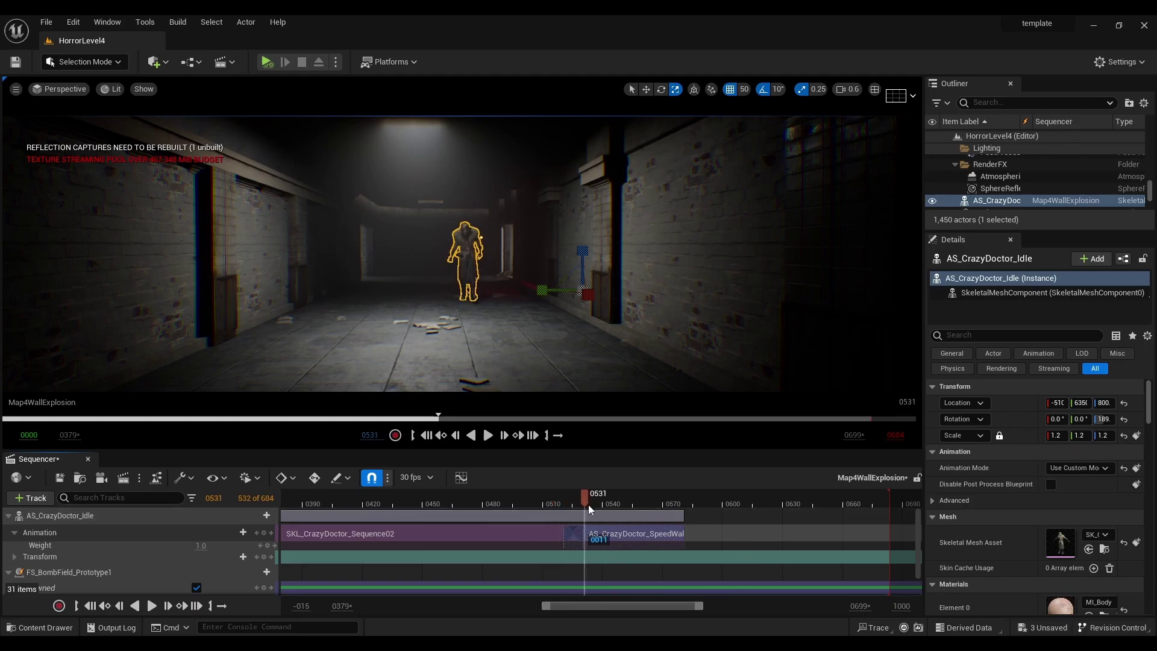
key(space)
drag(682, 535, 763, 535)
click(548, 504)
key(space)
key(space)
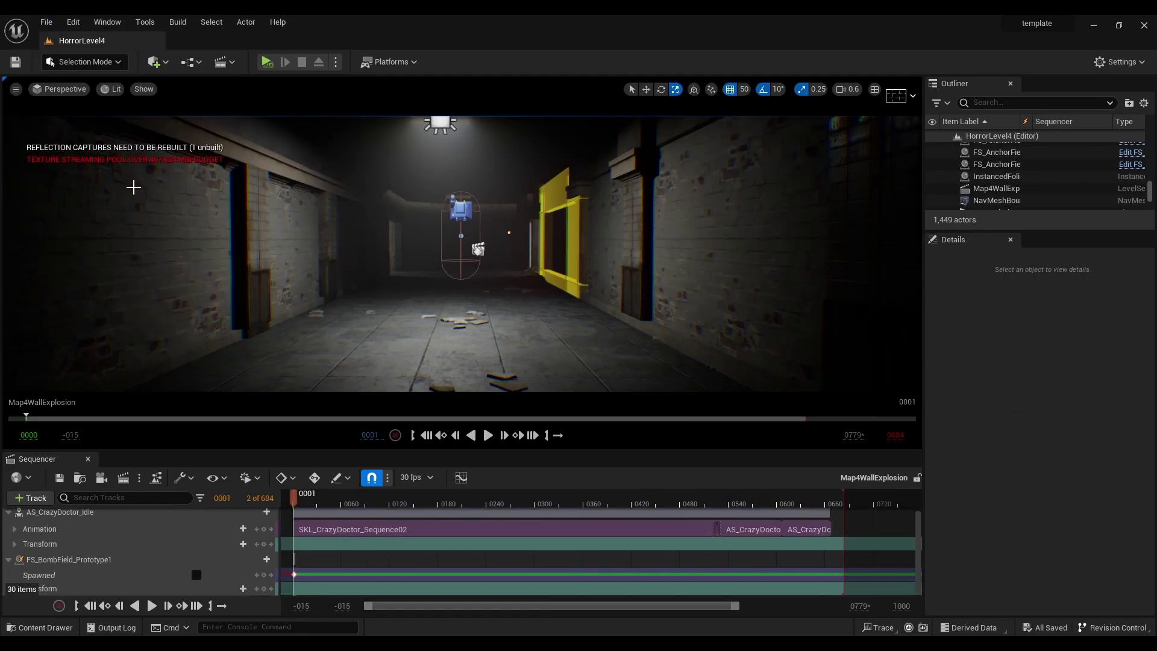
Play the wall-explosion sequence in a full-screen viewport with the editor icons hidden
key(F11)
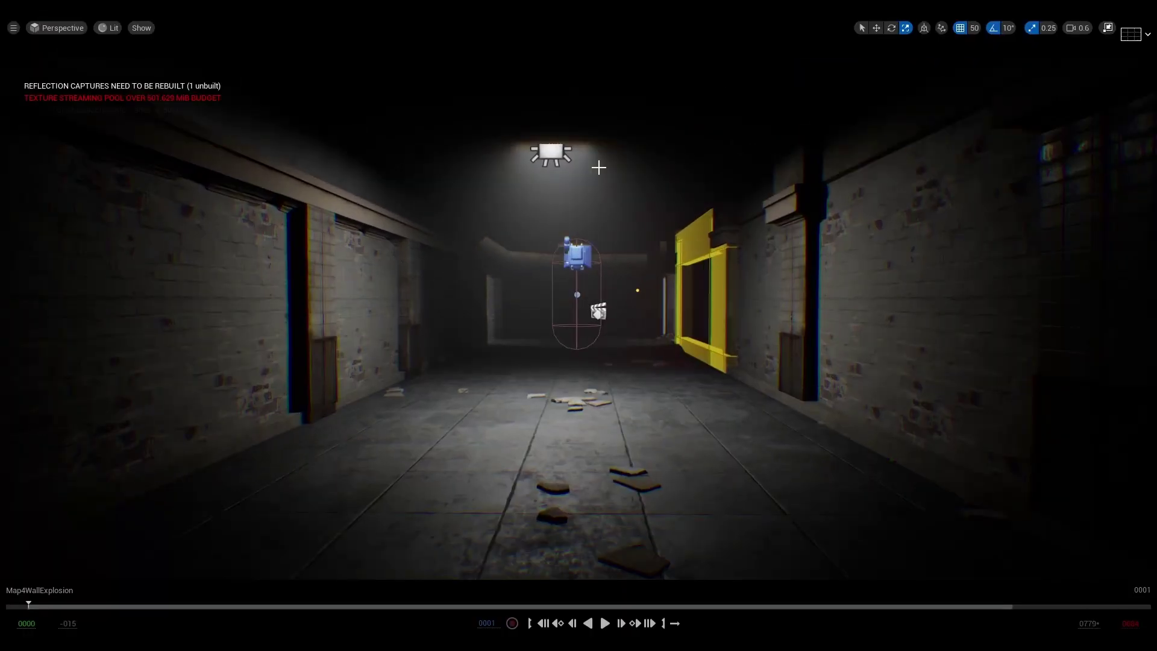
key(g)
right_drag(633, 268, 717, 253)
click(604, 623)
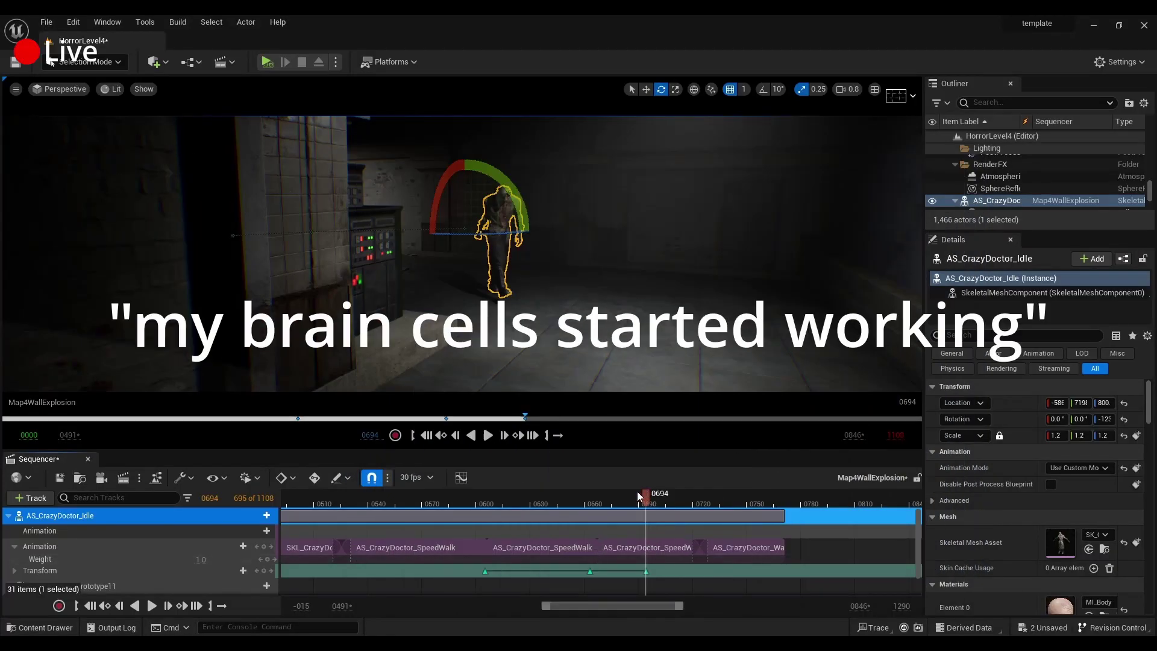
Scrub from frame 694 to 724 to examine the doctor's walking direction
drag(647, 499, 702, 498)
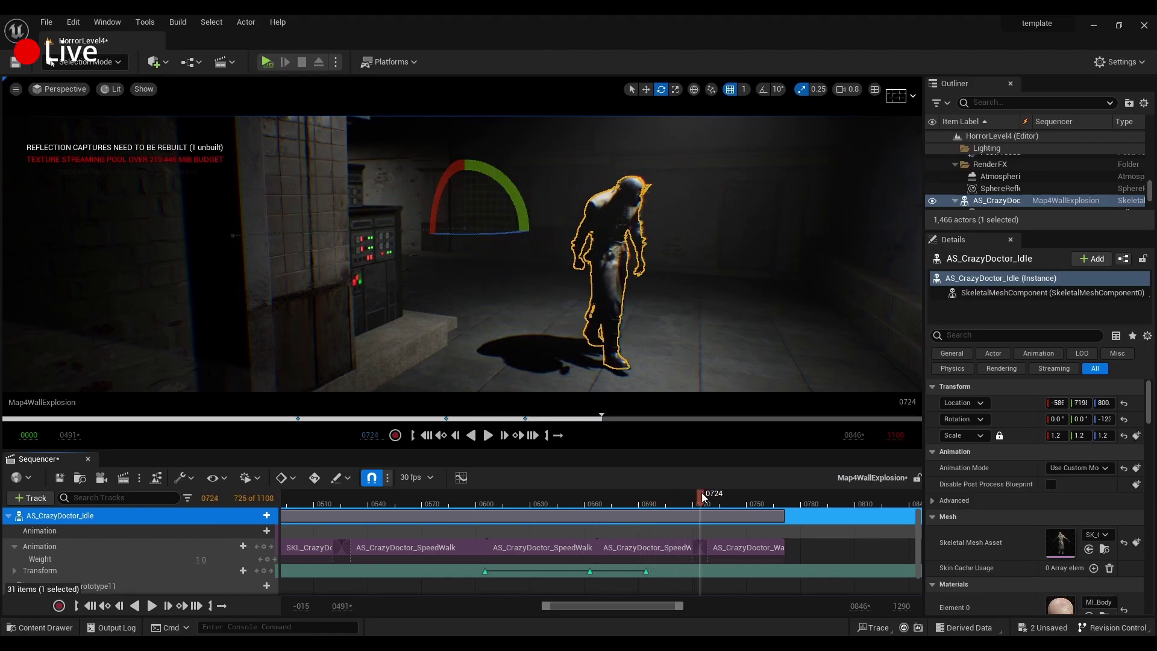
mouse_move(598, 304)
right_down()
mouse_move(644, 296)
mouse_move(598, 304)
right_up()
key(s)
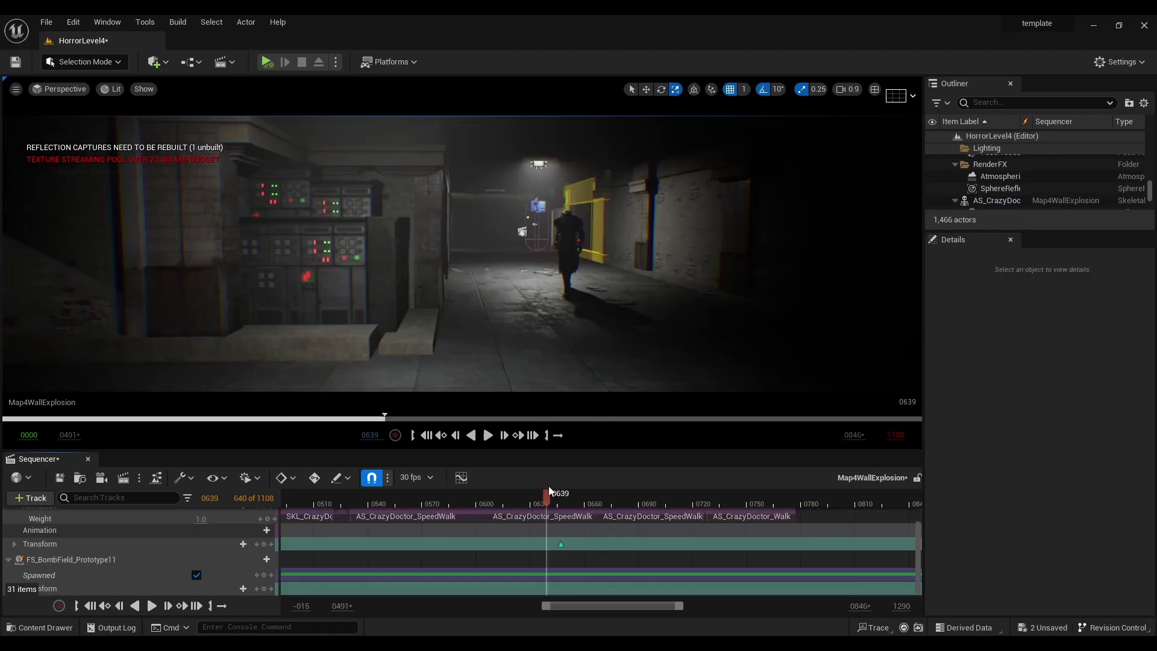
Key the doctor's transform at frame 640 and set rotation snapping to 5°
click(264, 544)
click(777, 89)
click(797, 120)
Add a transform key for the doctor at frame 652, twelve frames after the first key
key(Right)
key(Right)
key(Right)
key(Right)
key(Right)
key(Right)
key(Right)
key(Right)
key(Right)
key(Right)
key(Right)
key(Right)
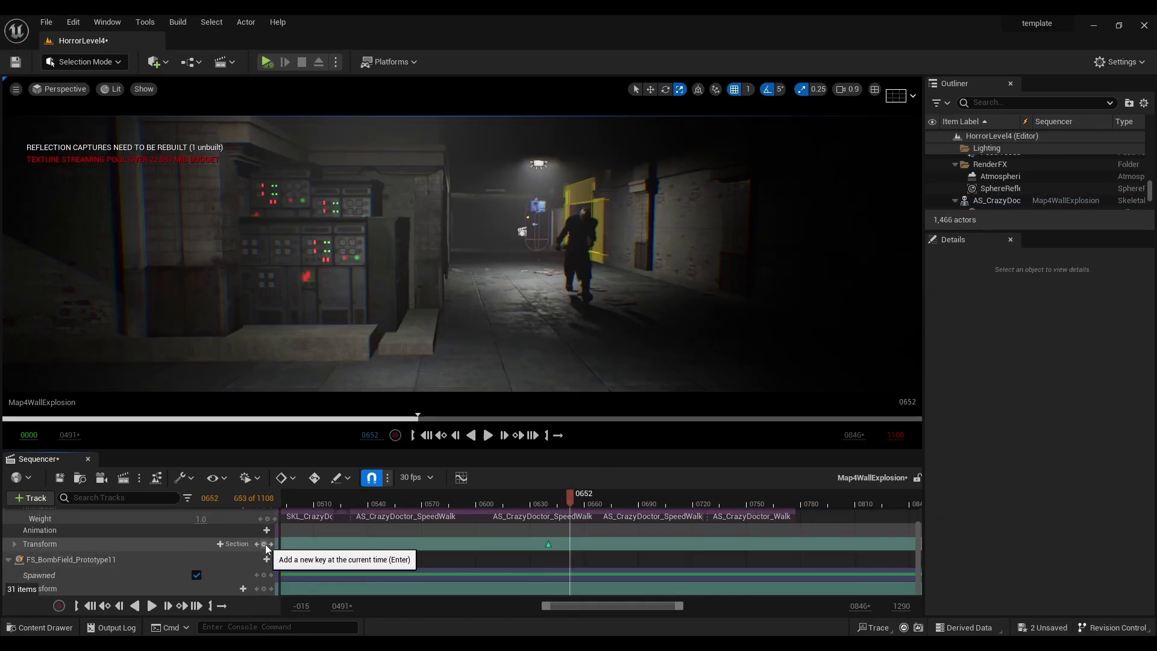
click(264, 544)
Rotate the doctor in small increments and key its transform at frames 664, 676 and 688
scroll(521, 545, up, 1)
click(229, 515)
key(e)
drag(571, 499, 592, 499)
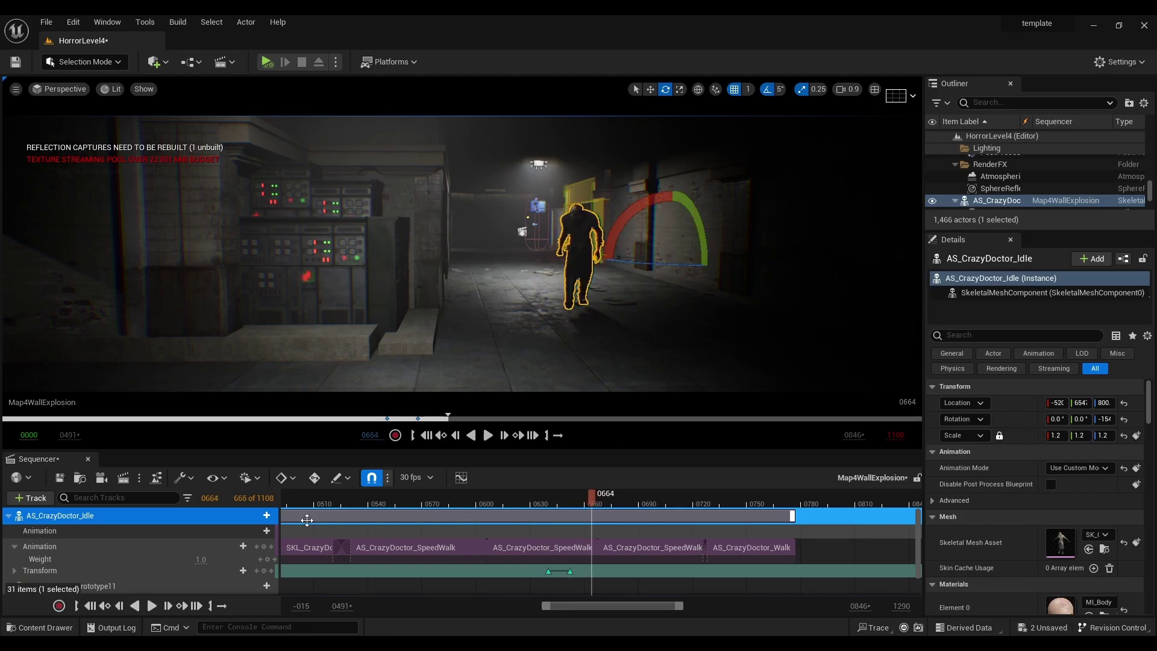
drag(607, 501, 613, 489)
alt+middle_click(570, 323)
drag(570, 335, 557, 338)
drag(613, 499, 621, 506)
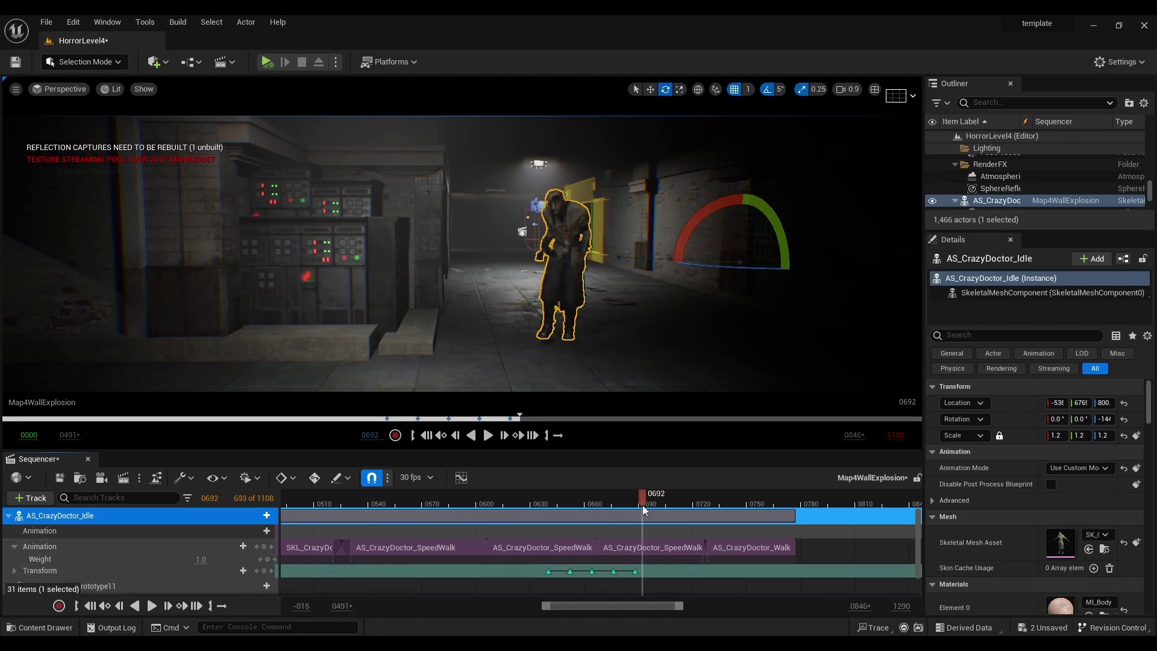
Continue turning the doctor along the corridor, keying its transform every 12 frames from 700 to 736
alt+middle_click(543, 369)
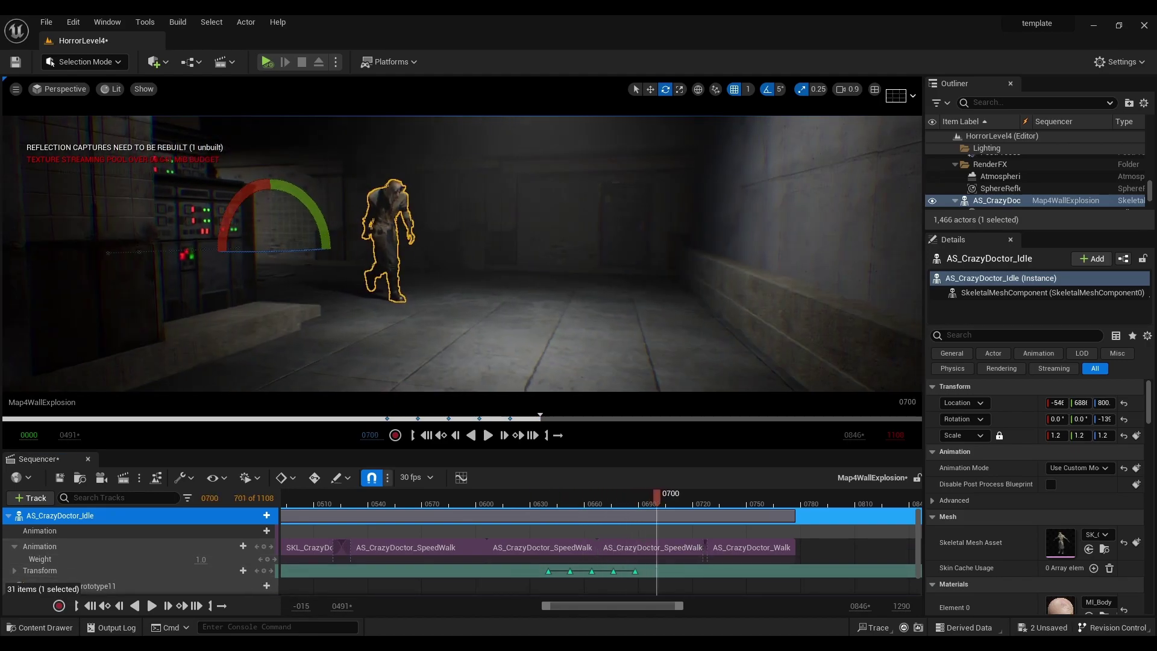
drag(657, 501, 677, 501)
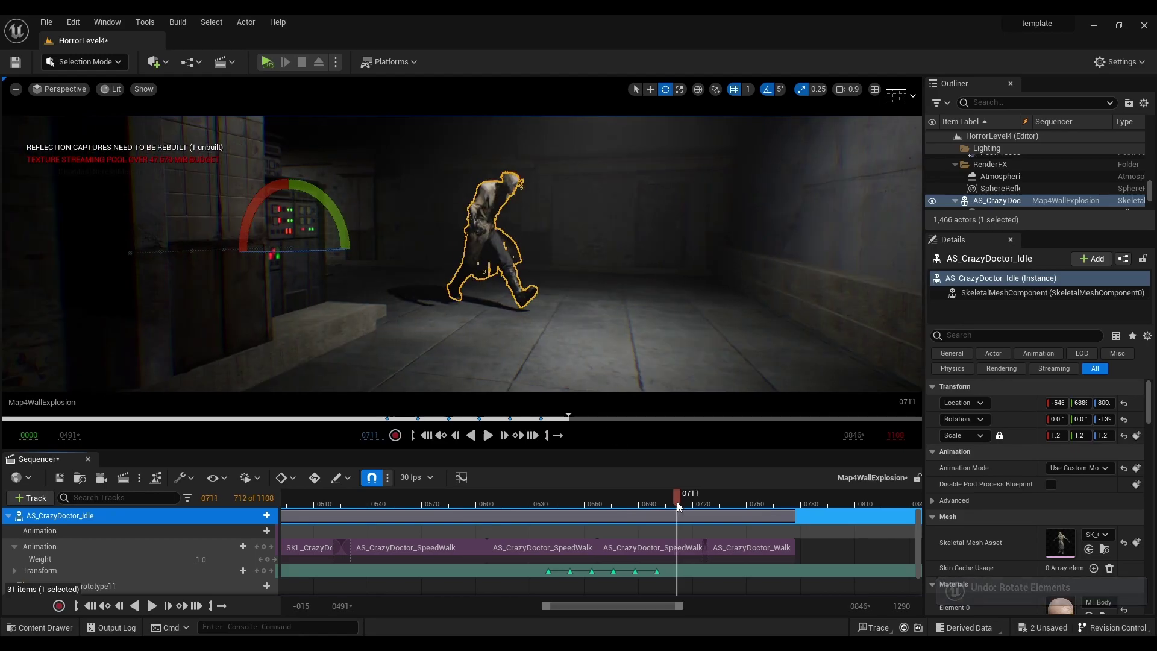
drag(678, 496, 707, 495)
key(s)
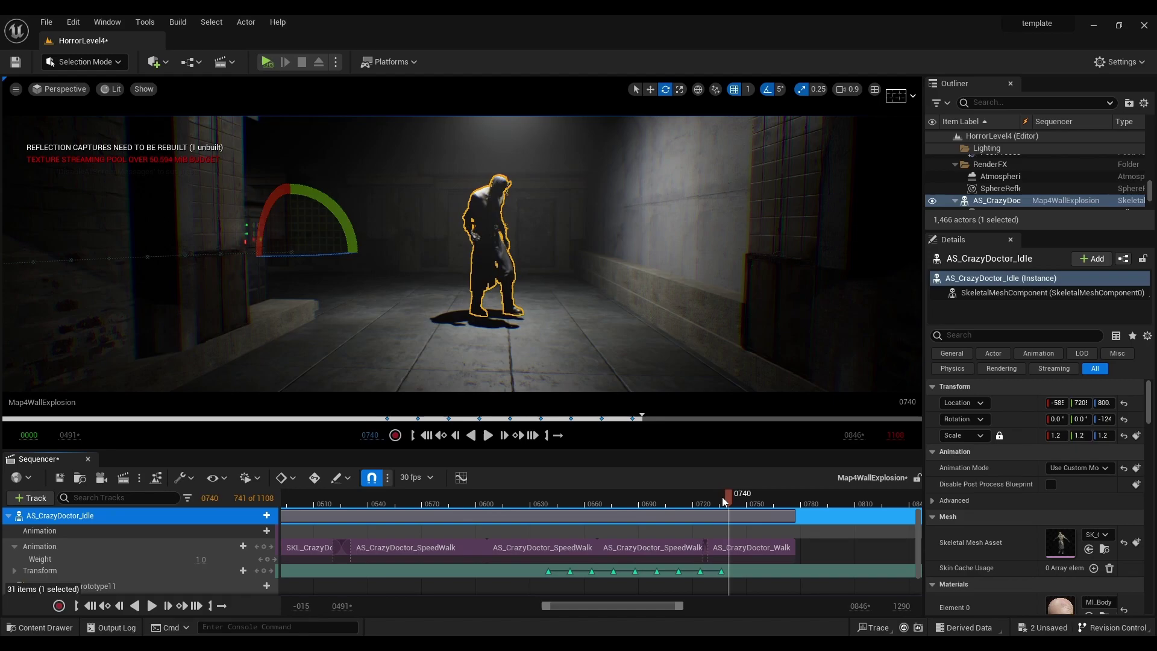
mouse_move(723, 496)
mouse_down()
mouse_move(743, 496)
mouse_move(719, 496)
mouse_up()
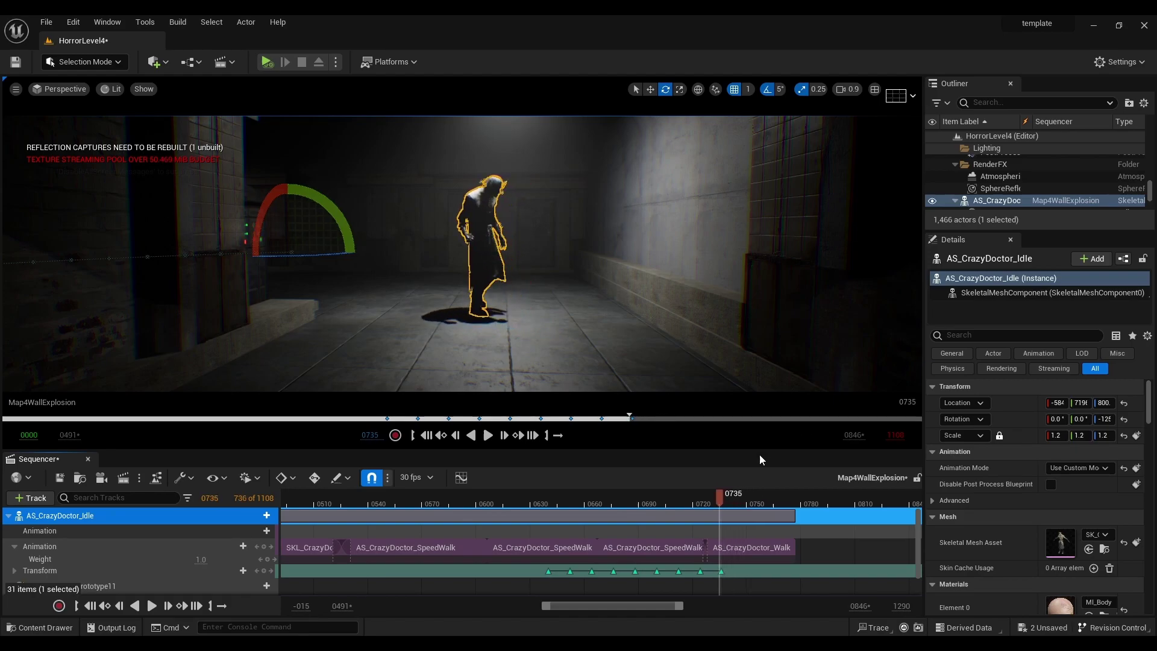
Compare the poses after frame 735 and add a transform key for the doctor at frame 744
key(Right)
key(Right)
key(Right)
key(Right)
key(Right)
key(Right)
key(Right)
key(Right)
key(Right)
key(Left)
key(Left)
key(Left)
key(Left)
key(Left)
key(Left)
key(Right)
key(Right)
key(Right)
key(Right)
key(Right)
key(Right)
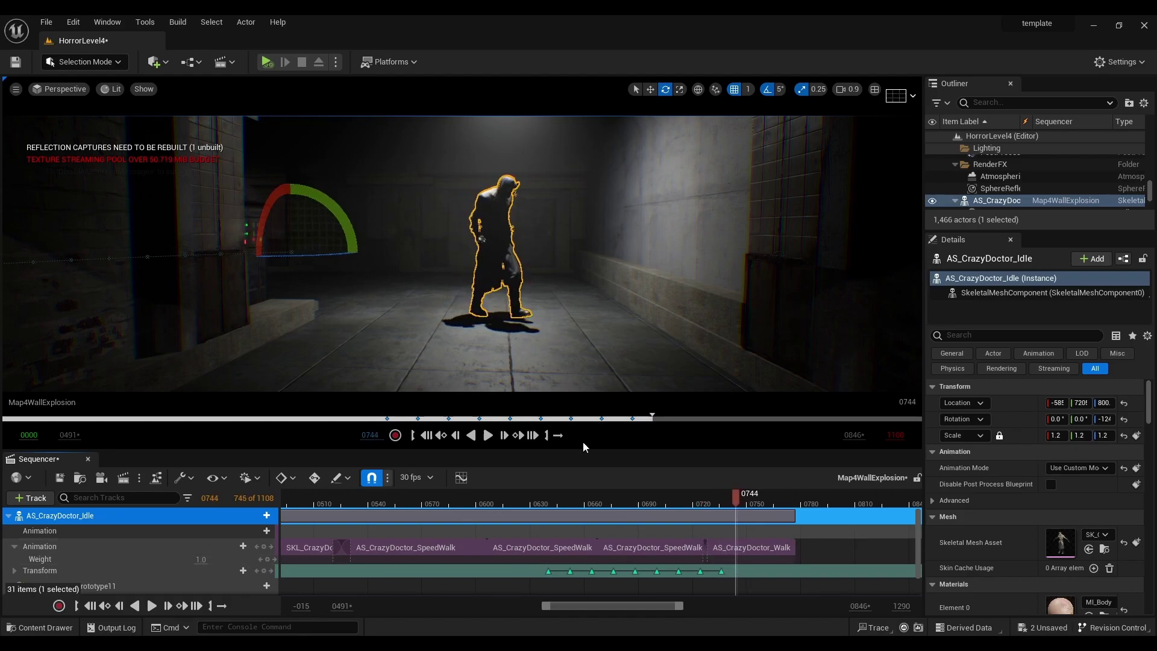
click(262, 570)
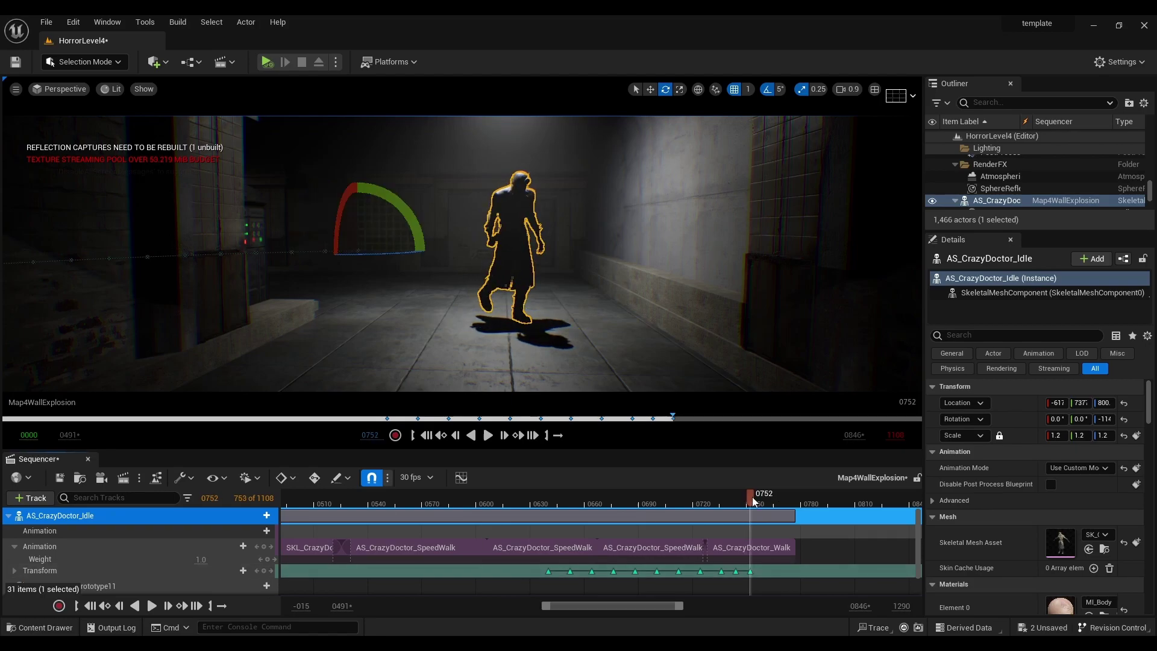
Rotate the doctor further at frame 761 and key its transform there
key(Right)
key(Right)
key(Right)
key(Right)
key(Right)
key(Right)
key(Right)
key(Right)
key(Right)
drag(416, 251, 453, 251)
click(262, 571)
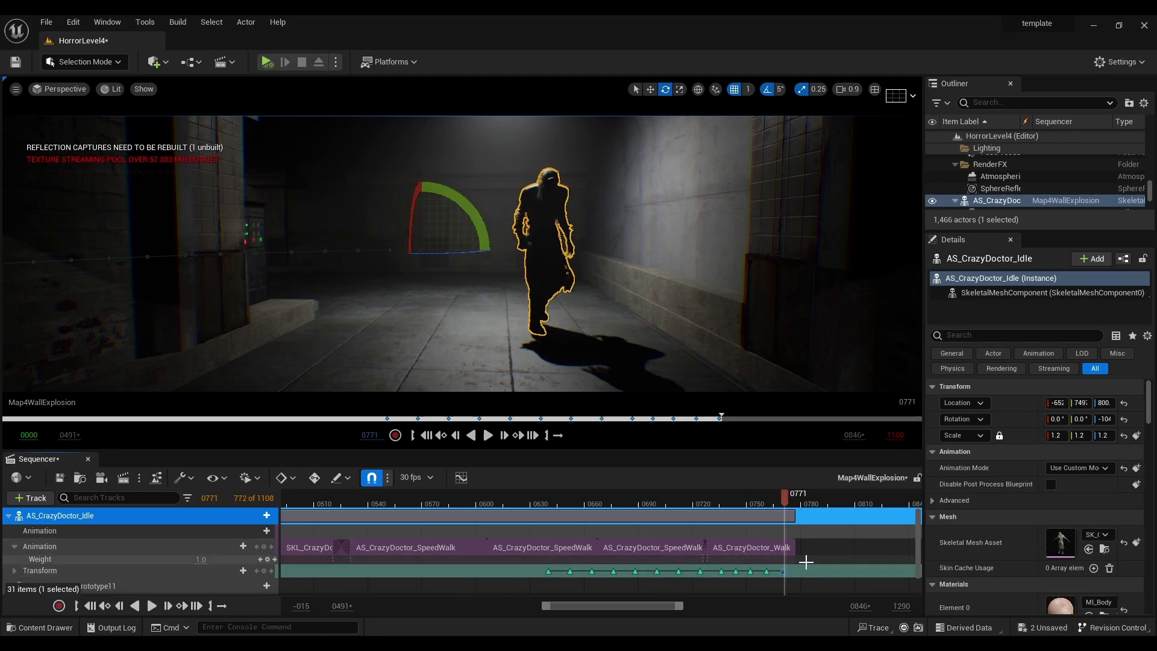
Try to add another AS_CrazyDoctor_Walk clip at frame 777, where the existing walk clip ends
key(Right)
key(Right)
key(Right)
key(Right)
key(Right)
key(Right)
key(Right)
click(242, 546)
text(walk)
click(288, 426)
right_click(808, 530)
click(795, 467)
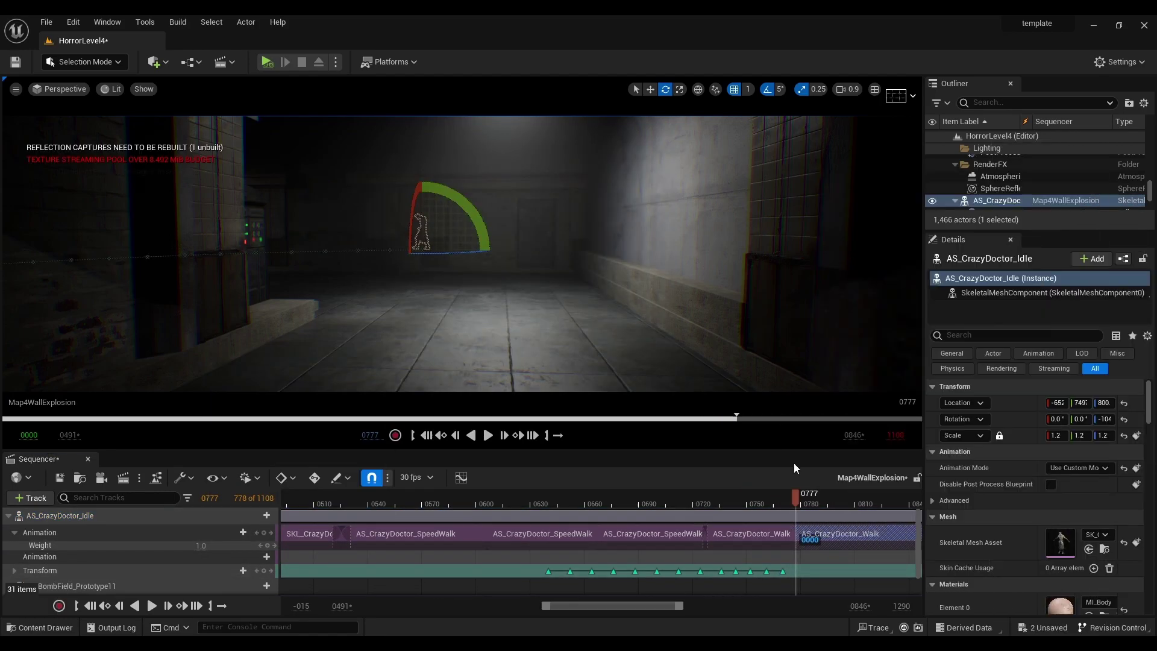
key(ctrl+z)
Extend the end of the existing AS_CrazyDoctor_Walk clip to about frame 830
drag(793, 547, 891, 547)
key(Right)
key(Right)
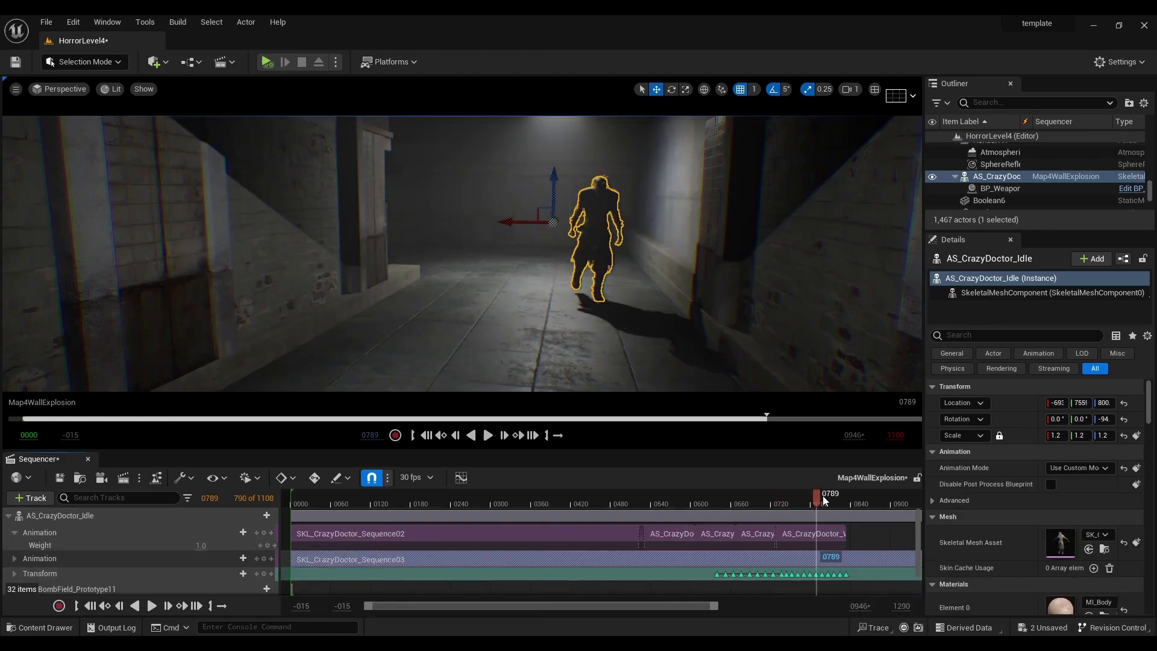
Scrub the baked doctor animation and examine the transition into AS_CrazyDoctor_SpeedWalk around frame 956
drag(824, 500, 698, 534)
ctrl+scroll(793, 552, down, 3)
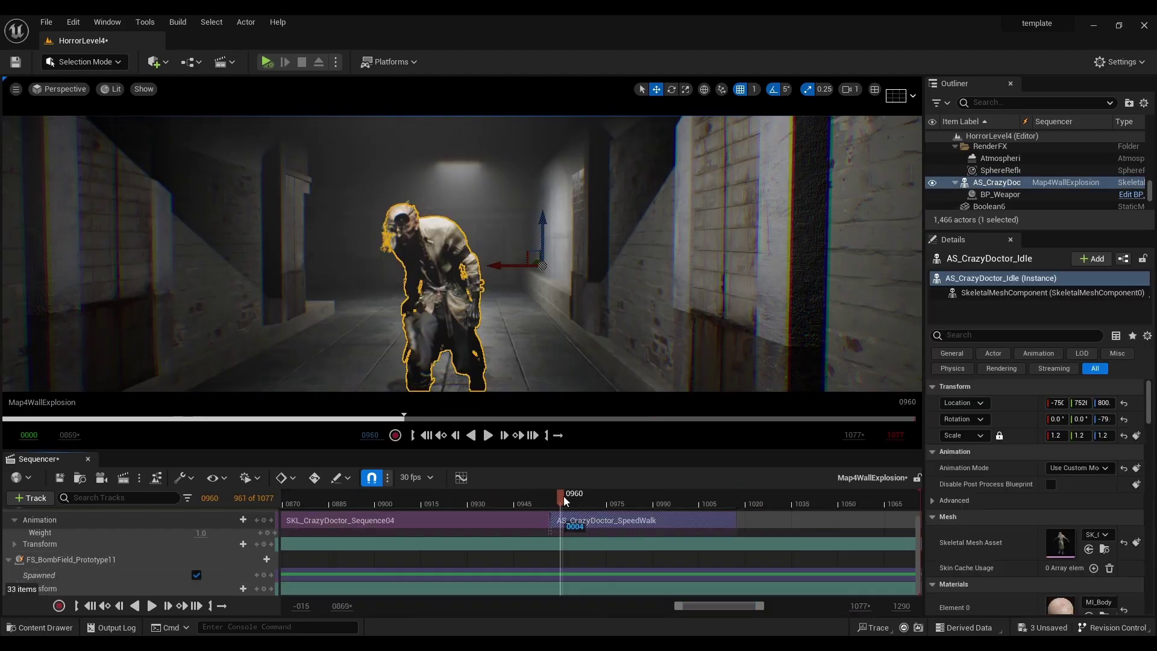
mouse_move(563, 500)
mouse_down()
mouse_move(612, 500)
mouse_move(500, 498)
mouse_move(743, 496)
mouse_move(553, 496)
mouse_up()
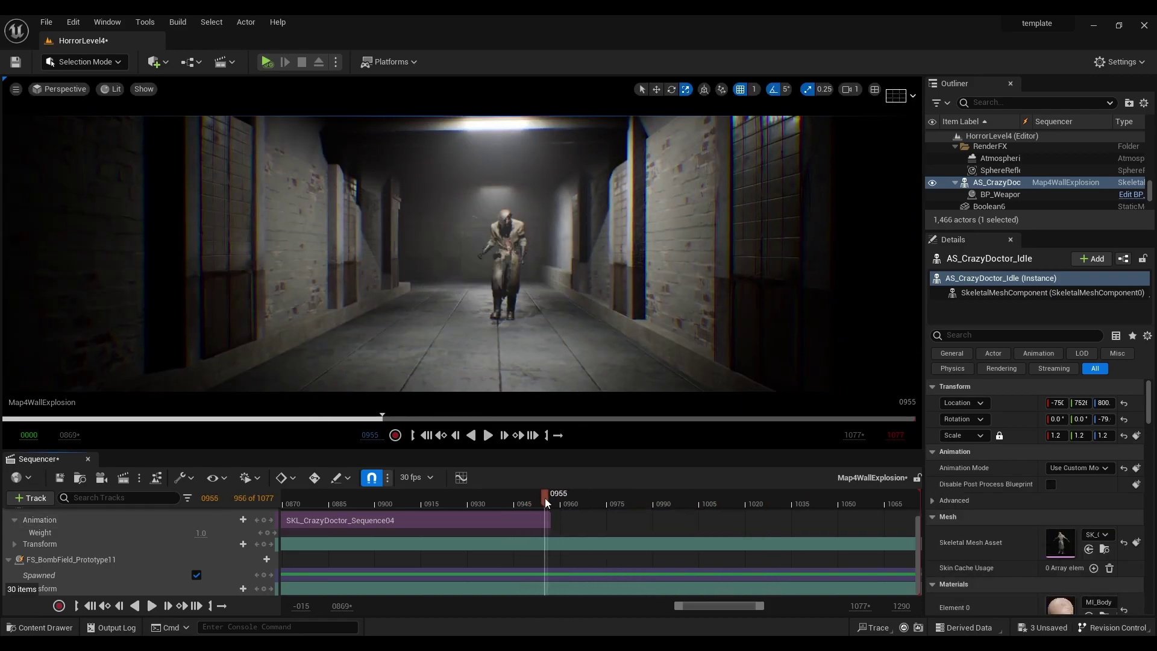
drag(545, 498, 549, 505)
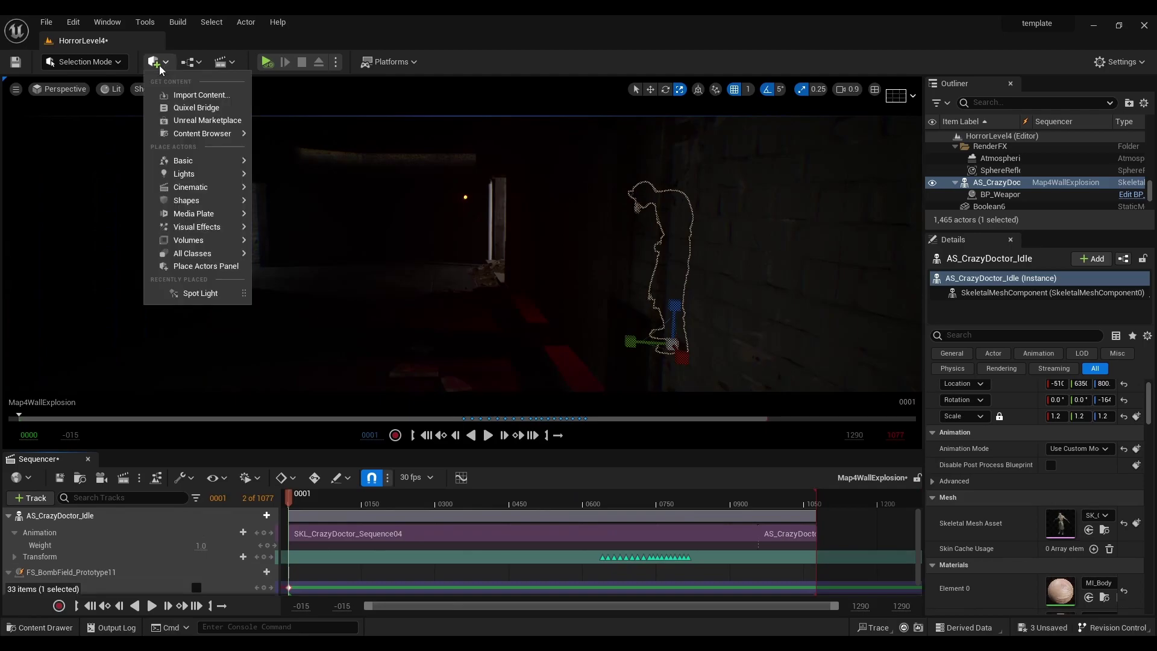
Add a spot light to the level, give it a red light color and set its mobility to Movable
mouse_move(193, 173)
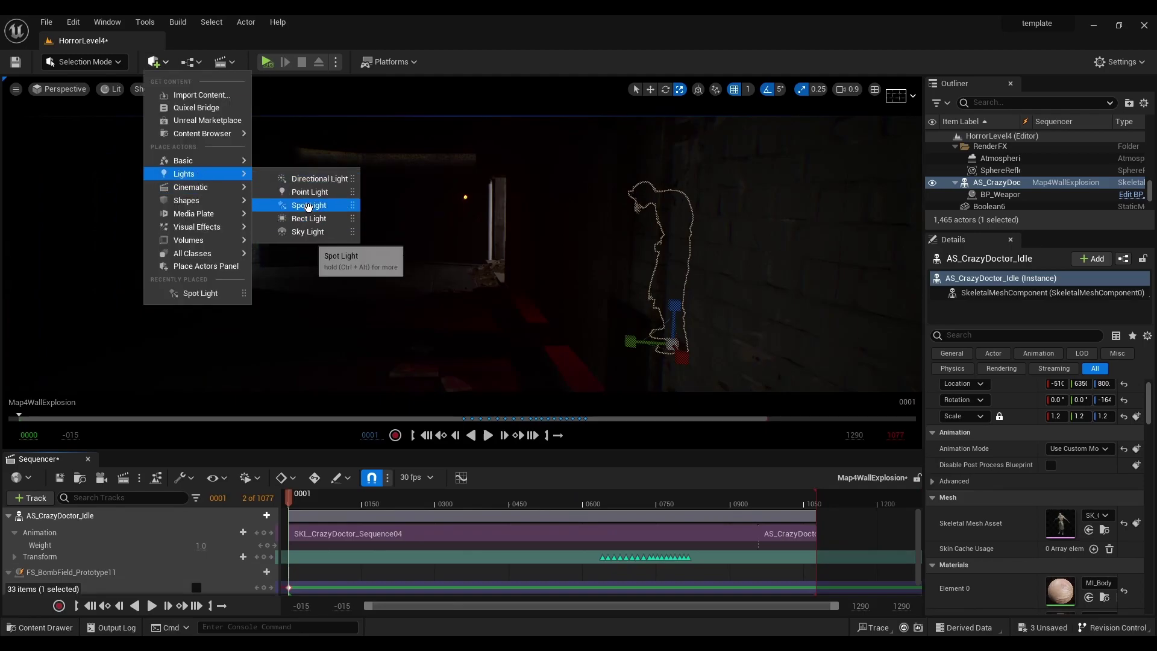
click(302, 202)
click(1090, 481)
click(933, 401)
drag(938, 405, 940, 424)
click(767, 514)
scroll(1104, 453, up, 1)
click(1105, 452)
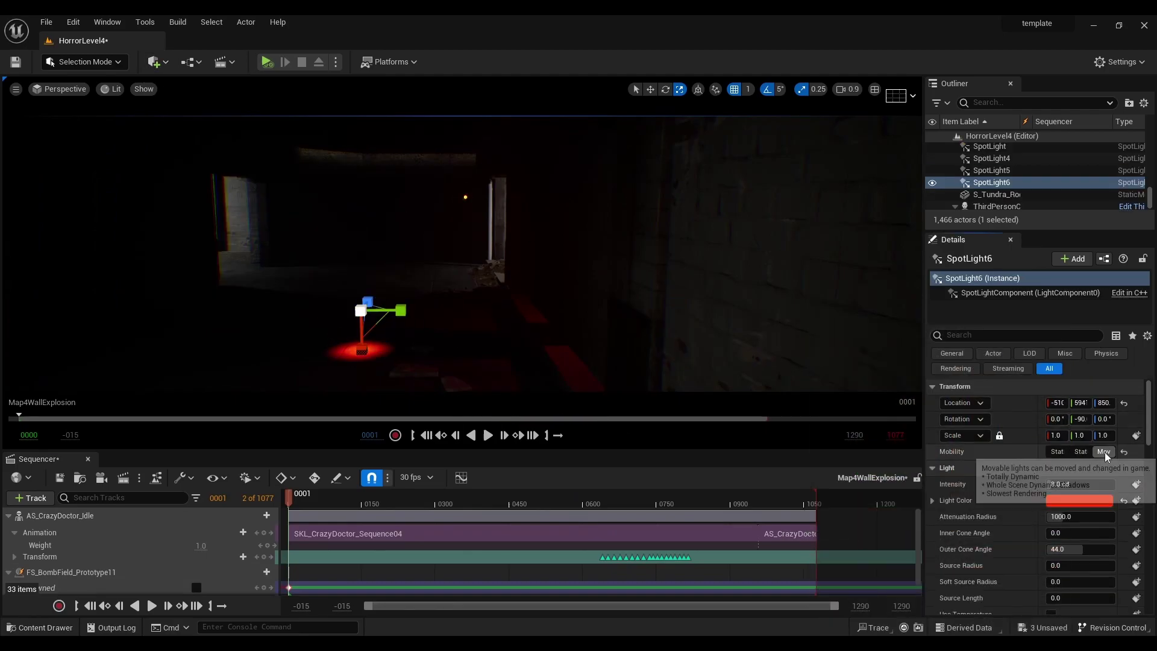
Adjust the position and rotation of the red spot light at the doctor's head
right_drag(602, 253, 674, 253)
click(601, 245)
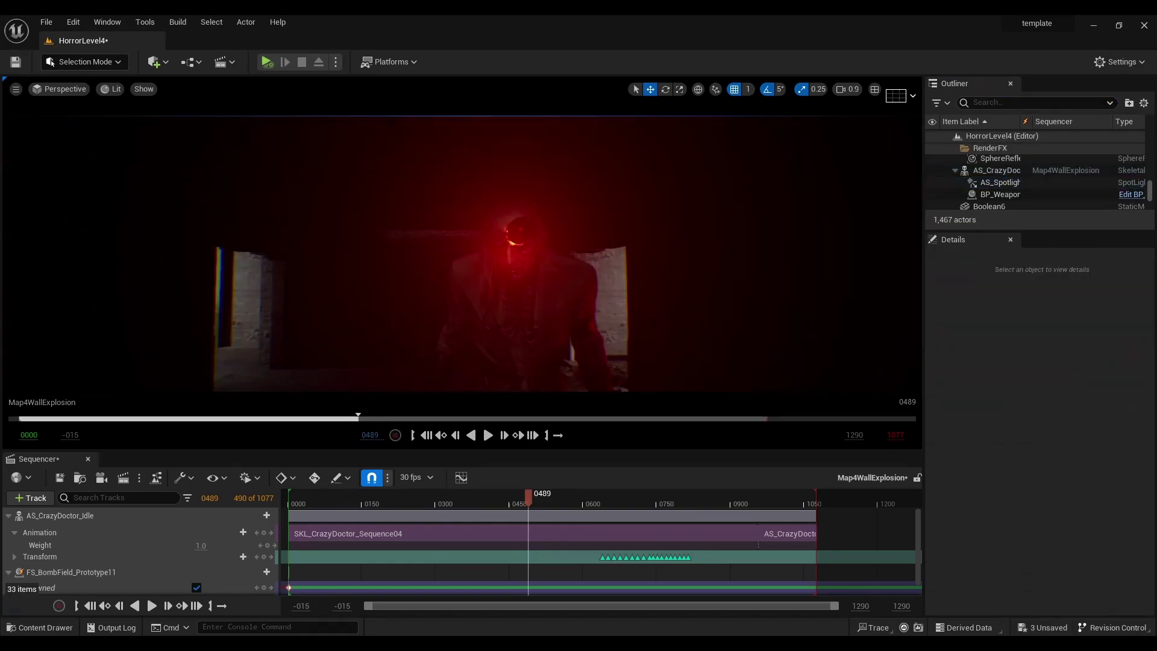
right_drag(694, 285, 669, 285)
click(655, 301)
drag(702, 309, 639, 286)
right_drag(638, 286, 668, 286)
drag(593, 271, 635, 277)
key(e)
scroll(635, 277, down, 2)
right_drag(635, 276, 482, 241)
Check the light in Unlit and Lit view modes and replay the sequence from about frame 680
key(alt+3)
key(alt+4)
key(w)
key(Escape)
drag(528, 496, 623, 495)
key(space)
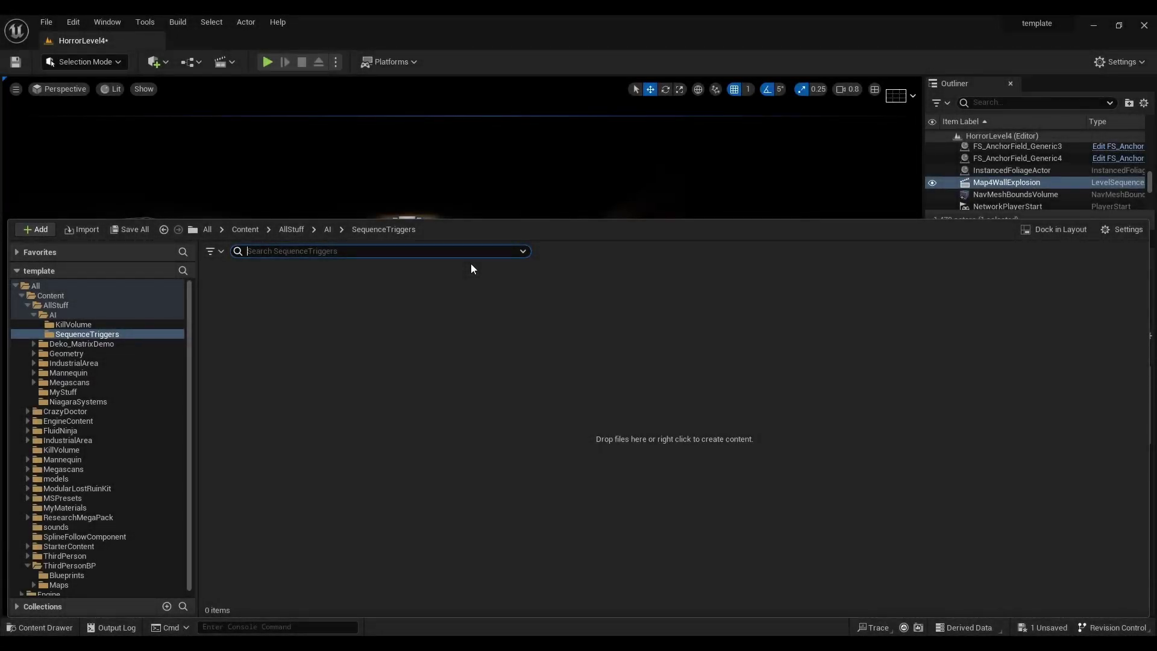
Create an Actor Blueprint class named SequenceTriggerDemo in the SequenceTriggers folder
right_click(373, 288)
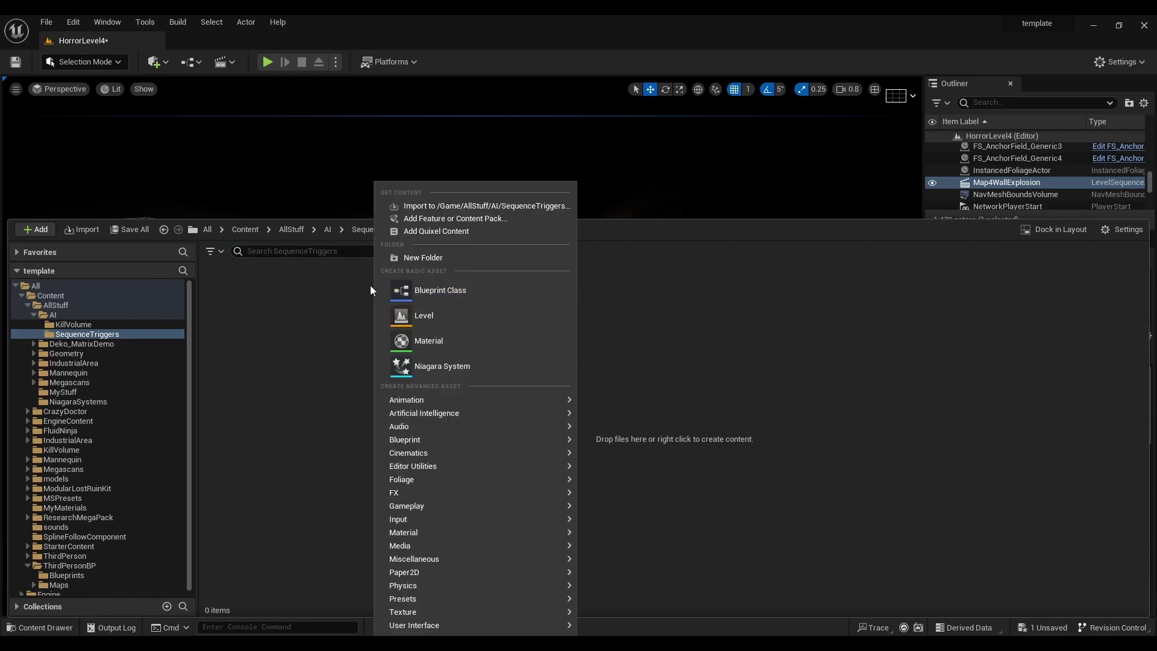
click(432, 290)
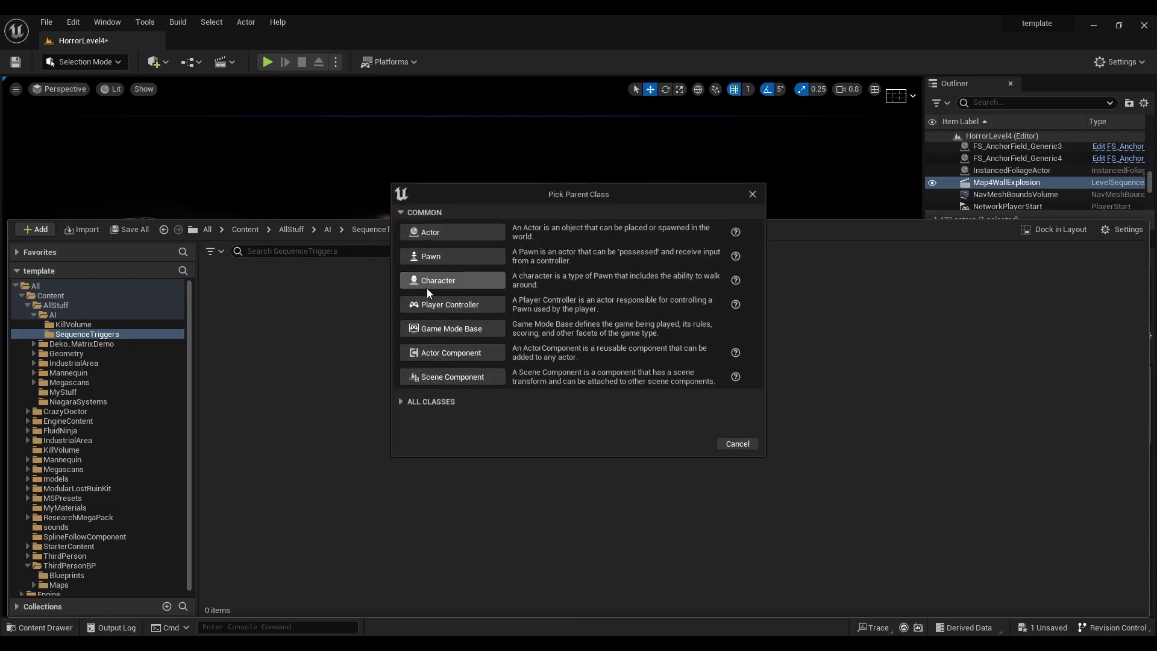
click(469, 231)
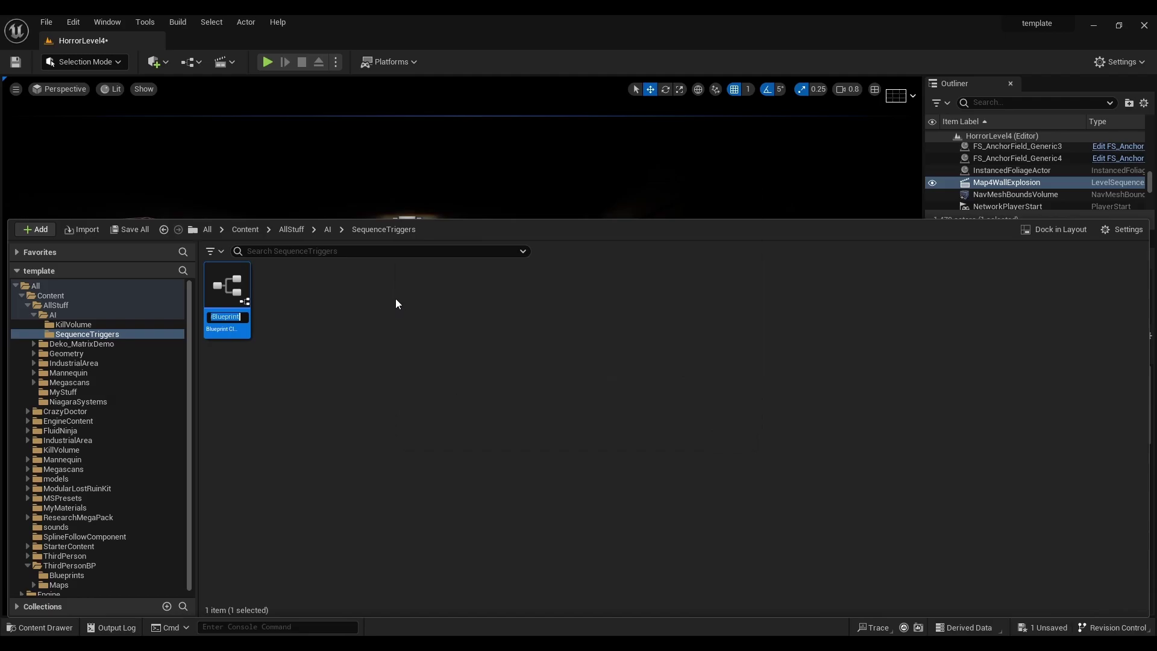
text(BP_)
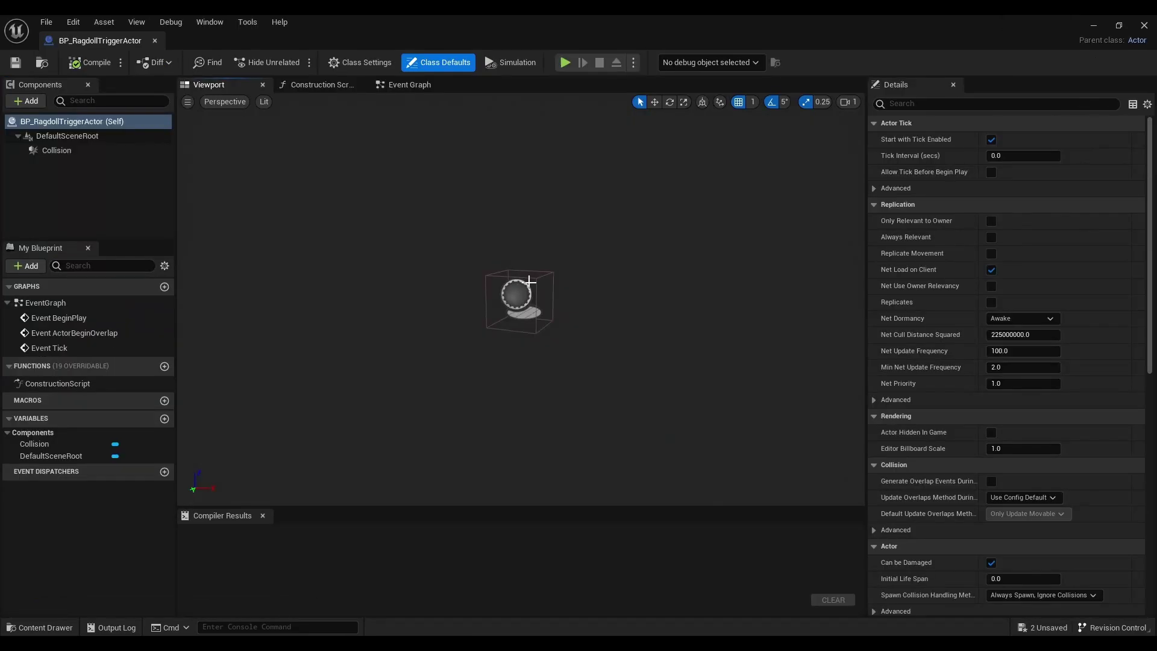
Add a Box Collision component to the SequenceTriggerDemo Blueprint, keeping the name Box
click(533, 281)
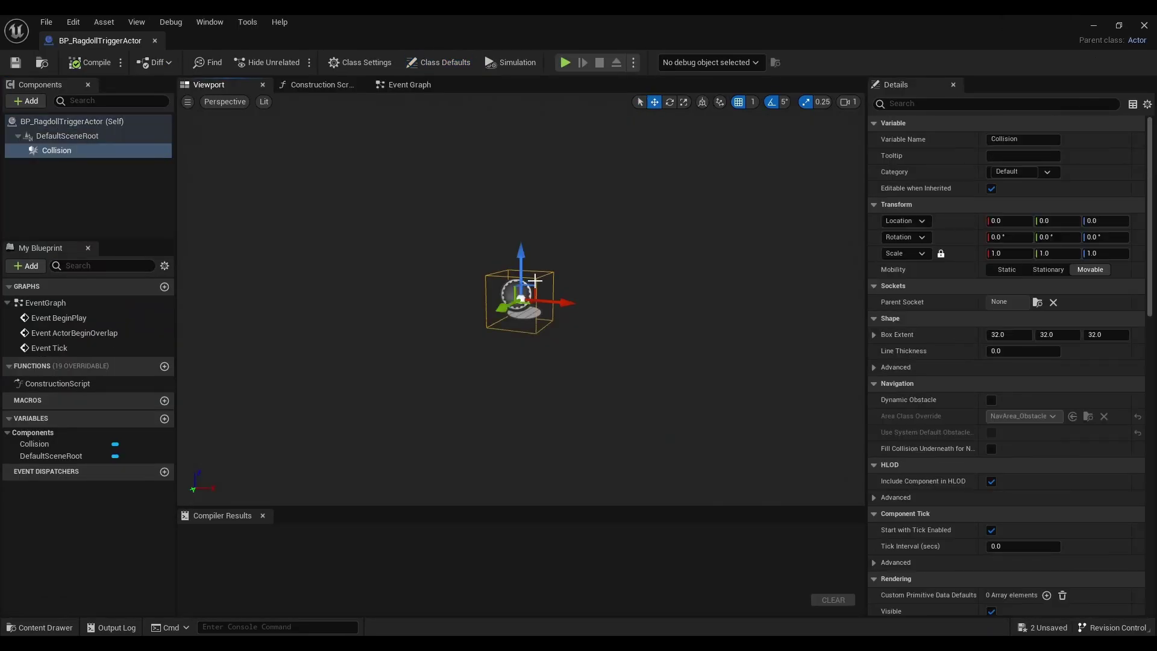
click(209, 23)
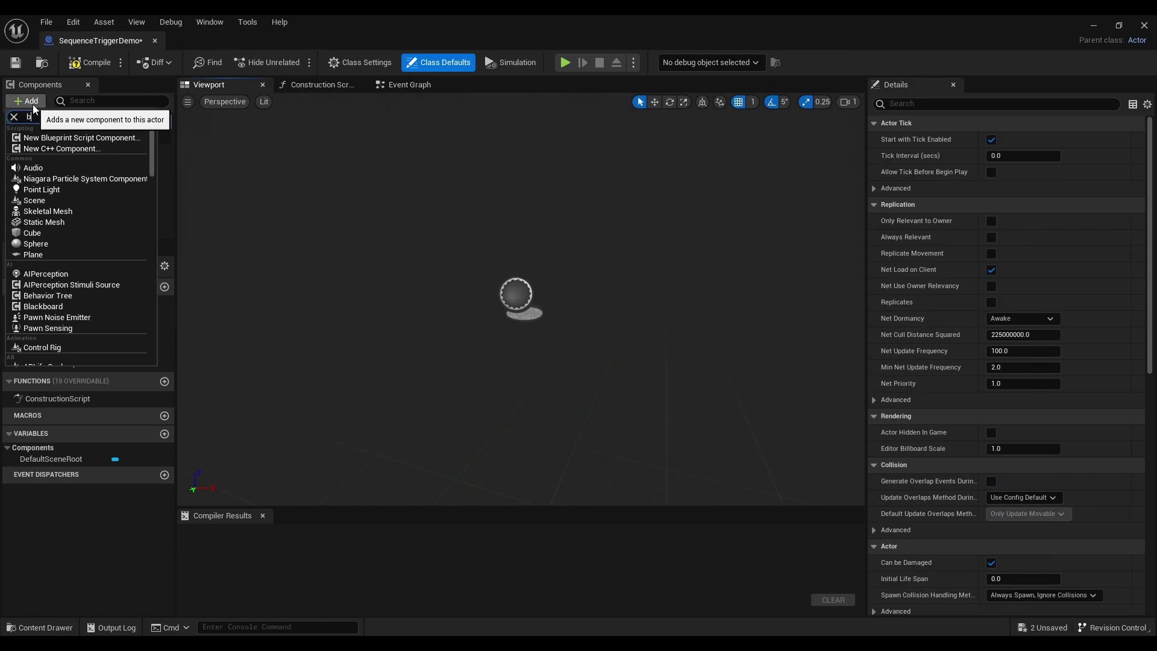
text(box)
click(49, 138)
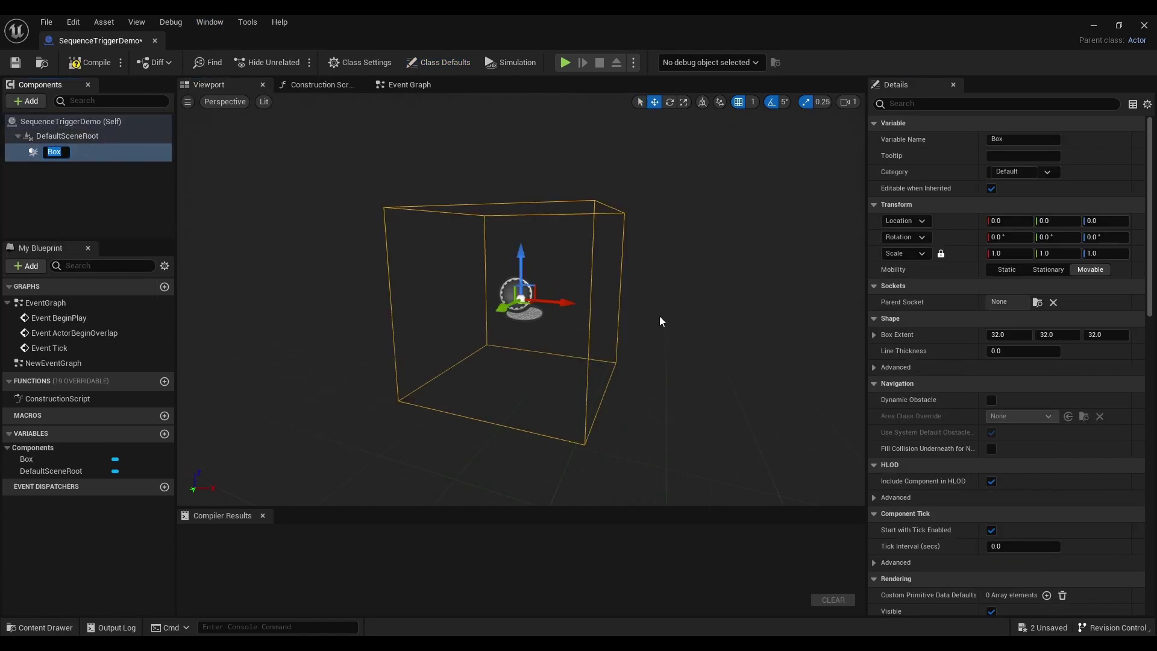
right_drag(678, 309, 670, 319)
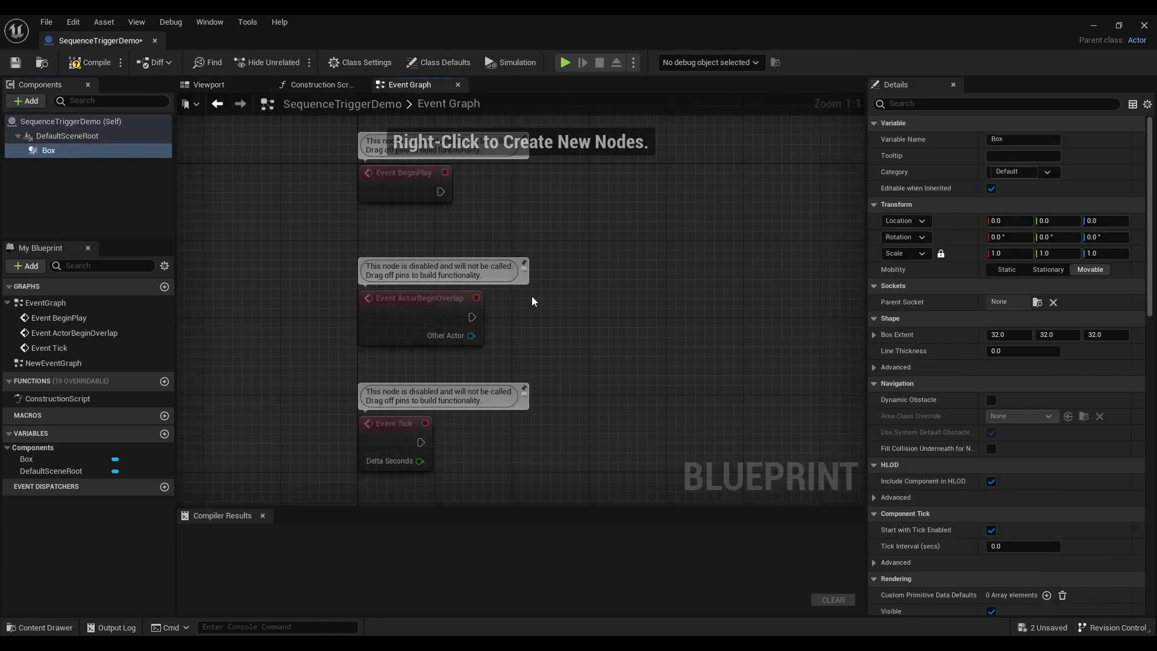
Add a Create Level Sequence Player node driven by Event ActorBeginOverlap and set its Level Sequence to Map4WallExplosion
right_drag(531, 295, 515, 305)
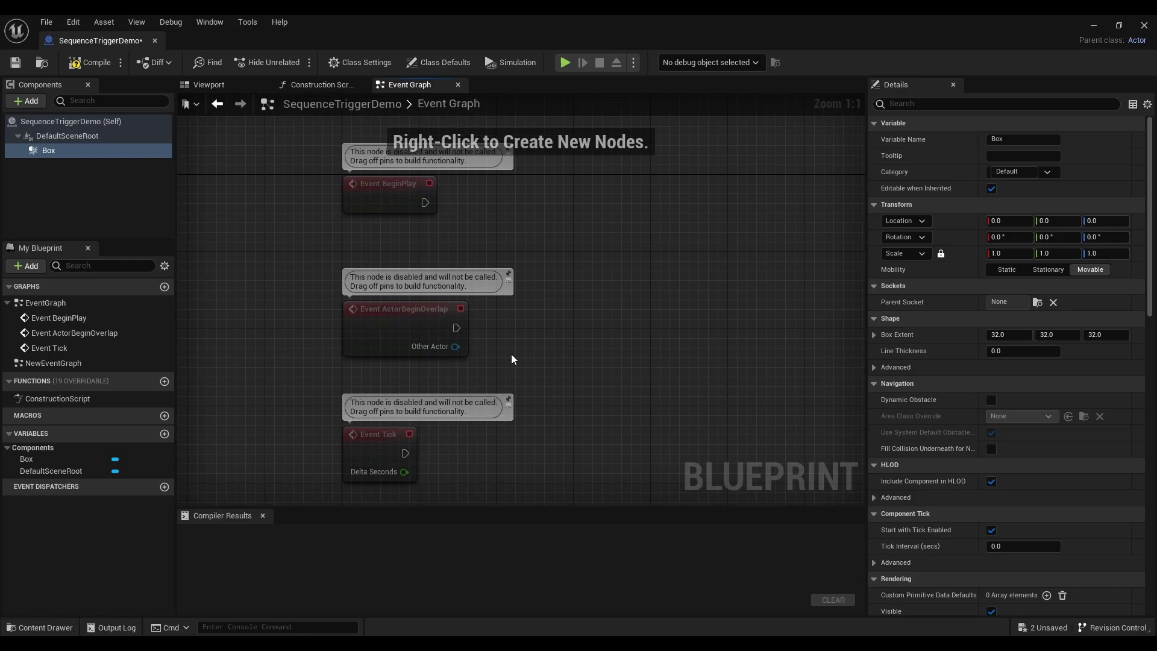
drag(631, 308, 630, 307)
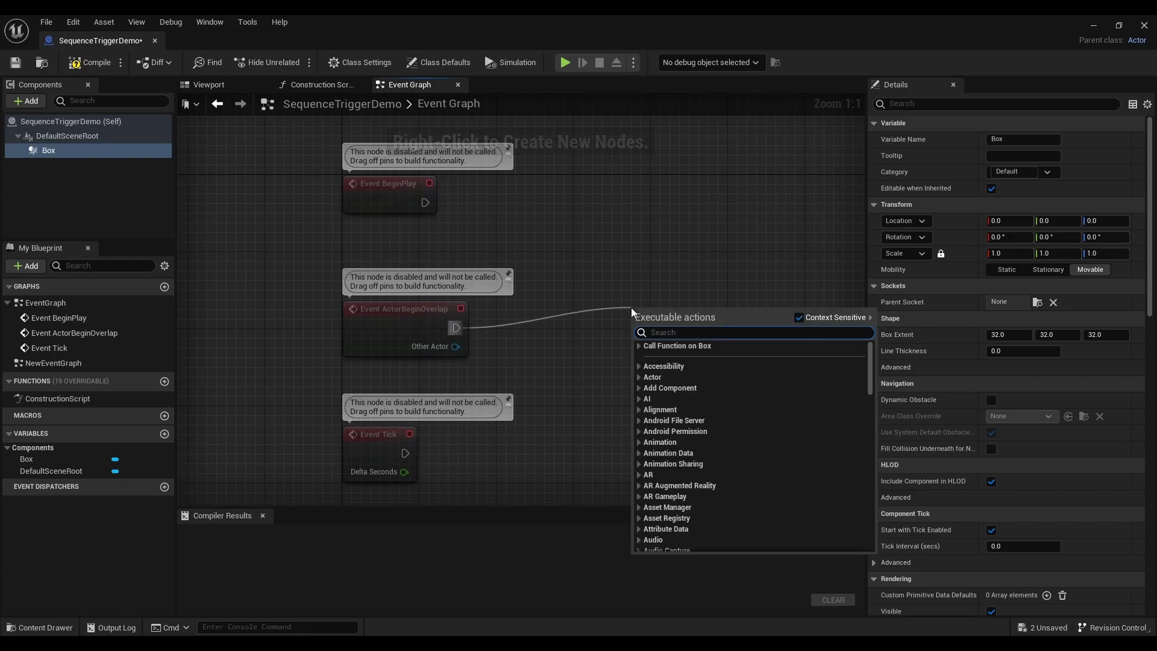
text(create level seq)
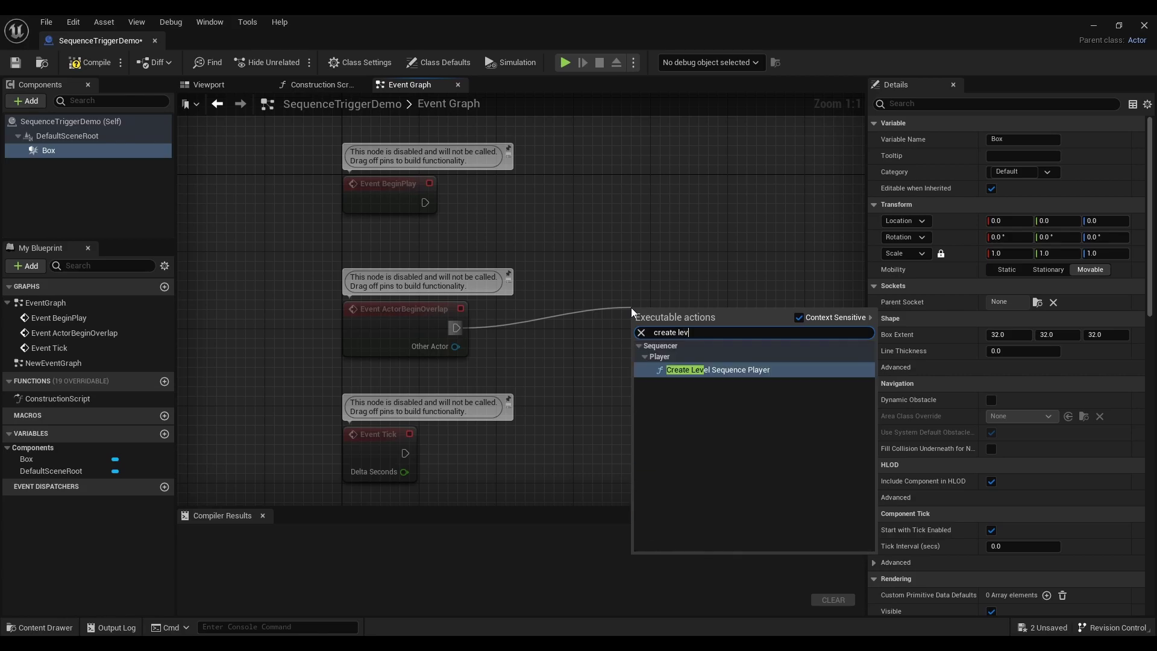
click(700, 377)
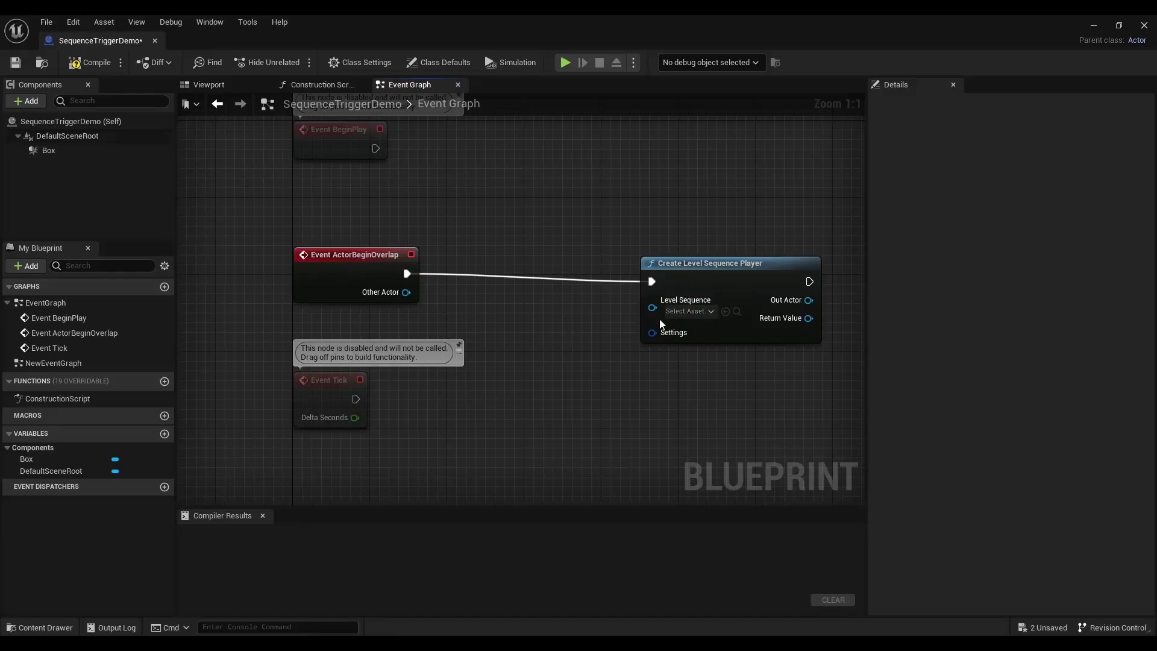
click(692, 313)
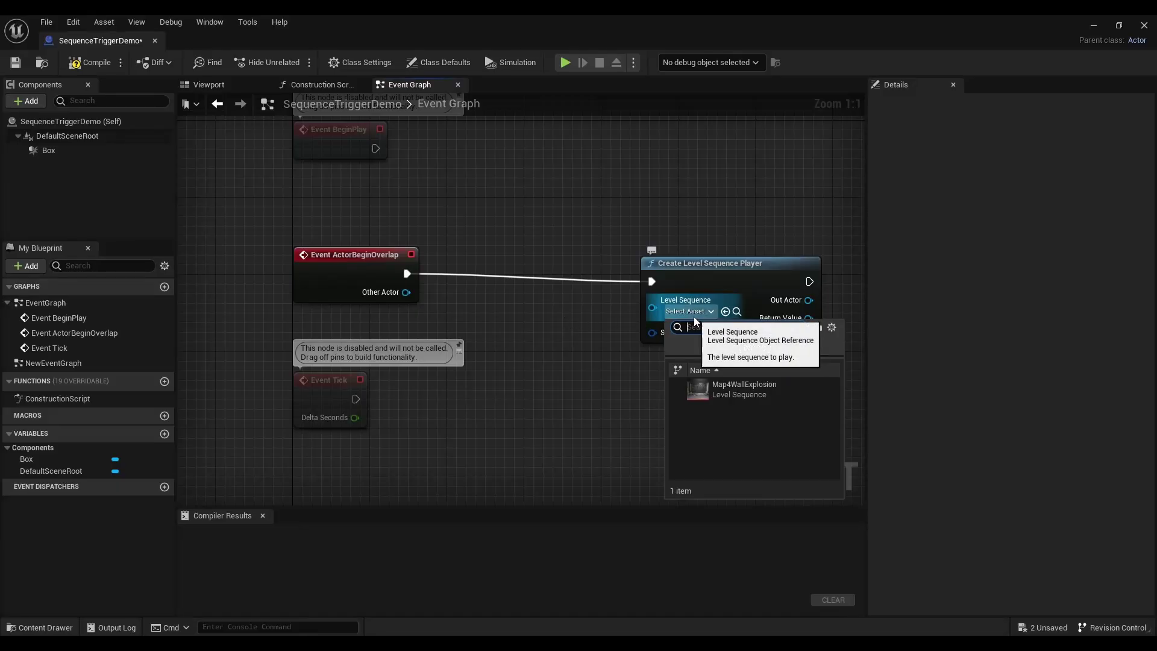
click(731, 388)
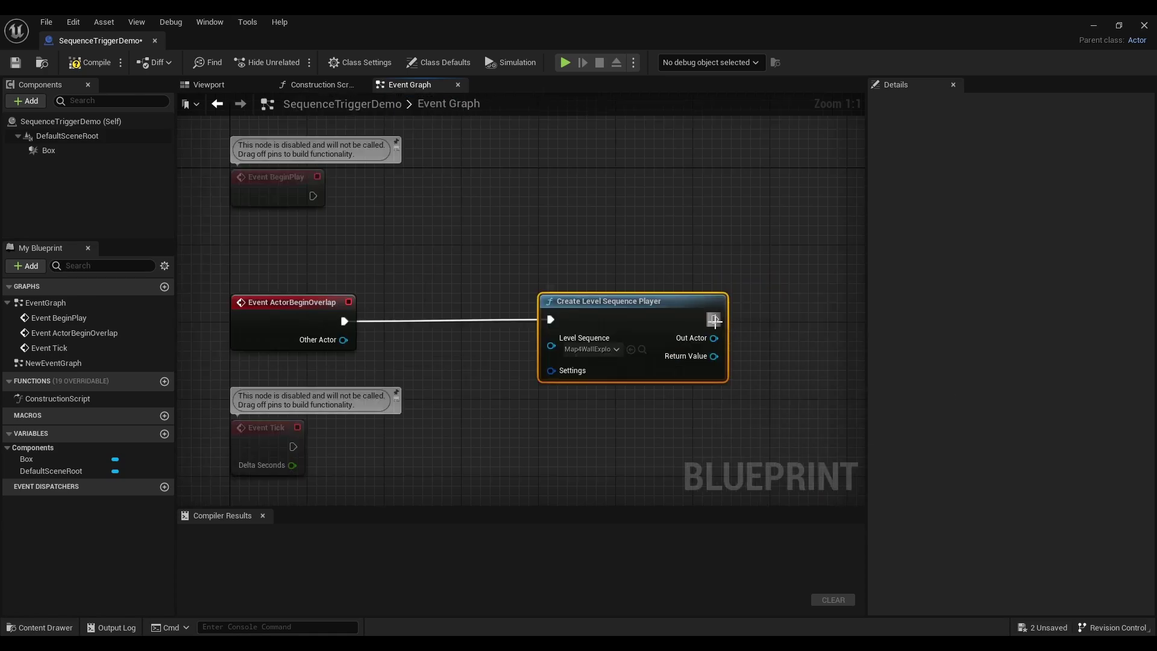
Add a Play (SequencePlayer) node after Create Level Sequence Player and wire Out Actor to the Sequence Player node's Target
drag(714, 320, 787, 332)
text(play sequence)
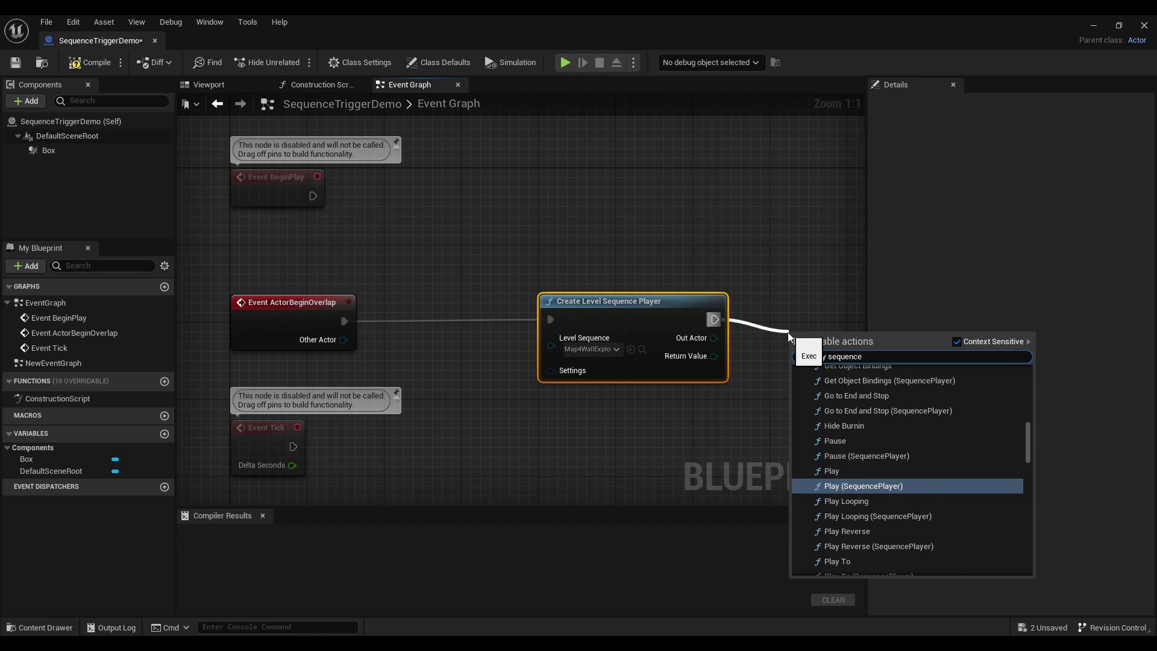
click(890, 486)
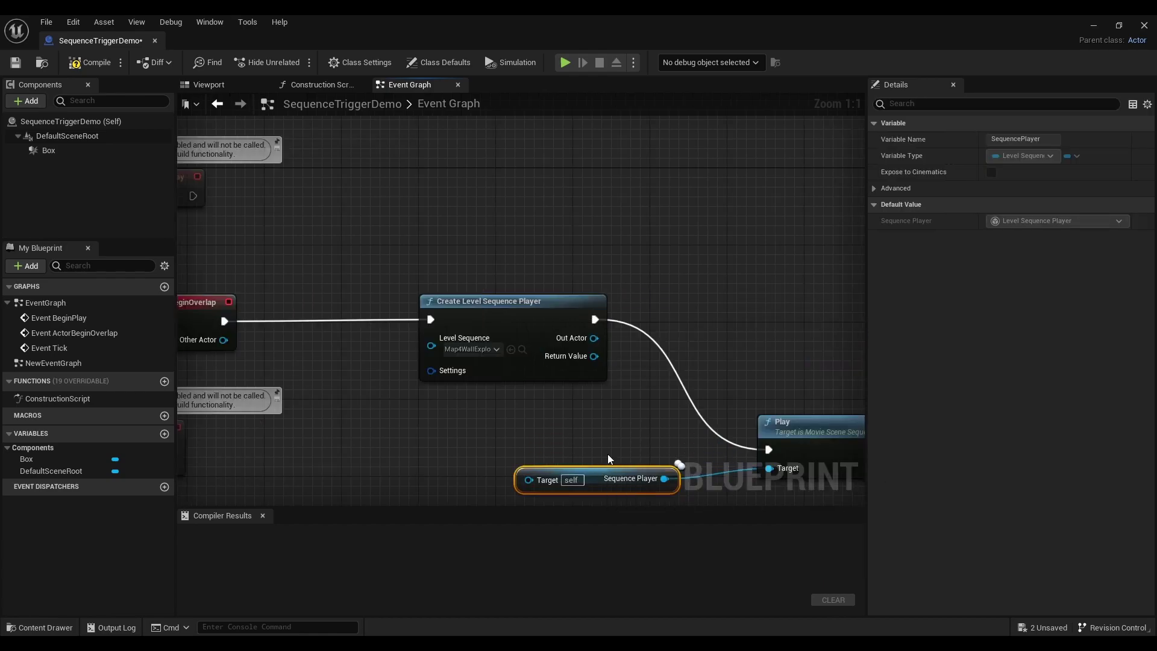
right_drag(635, 429, 681, 374)
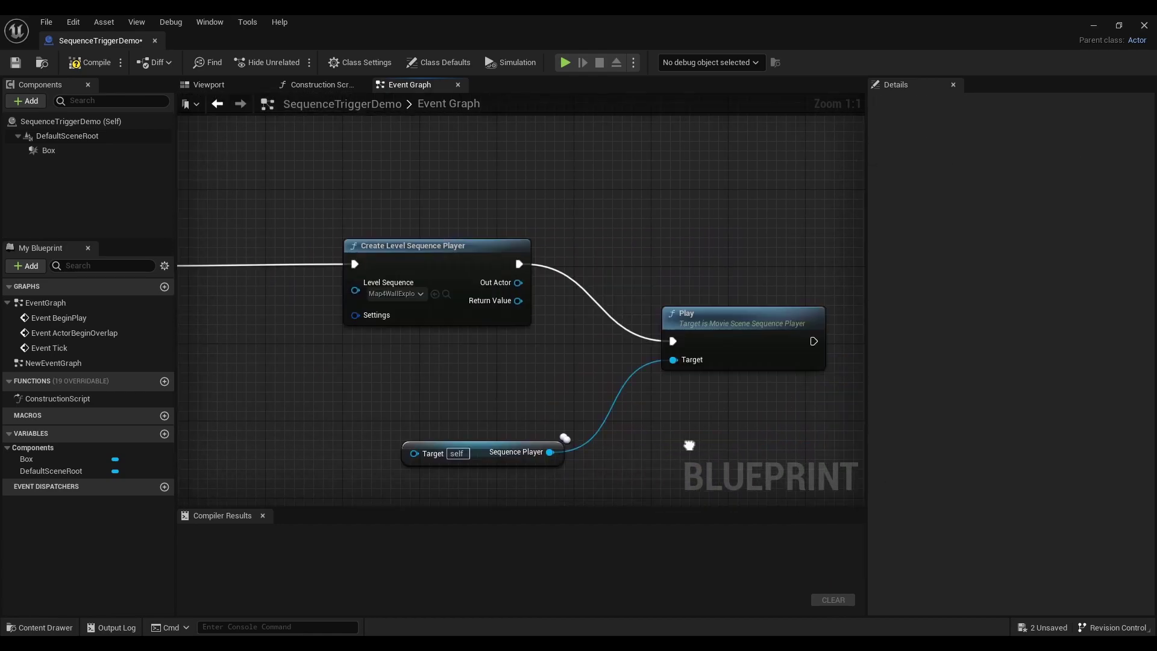
right_drag(688, 445, 679, 439)
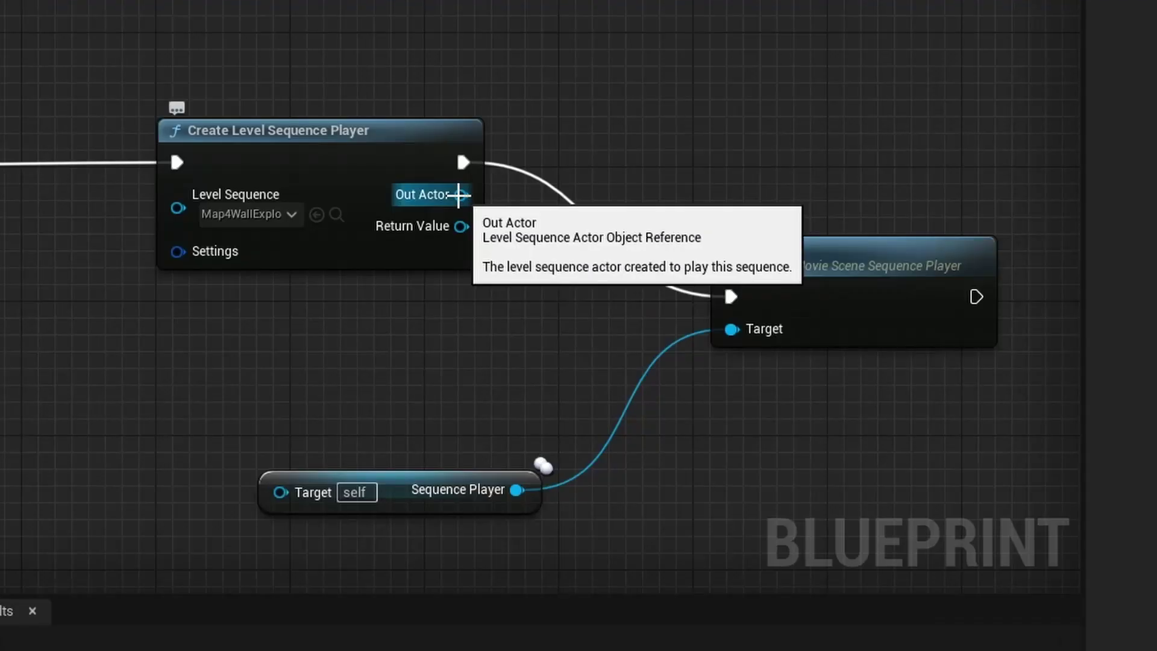
drag(509, 277, 403, 444)
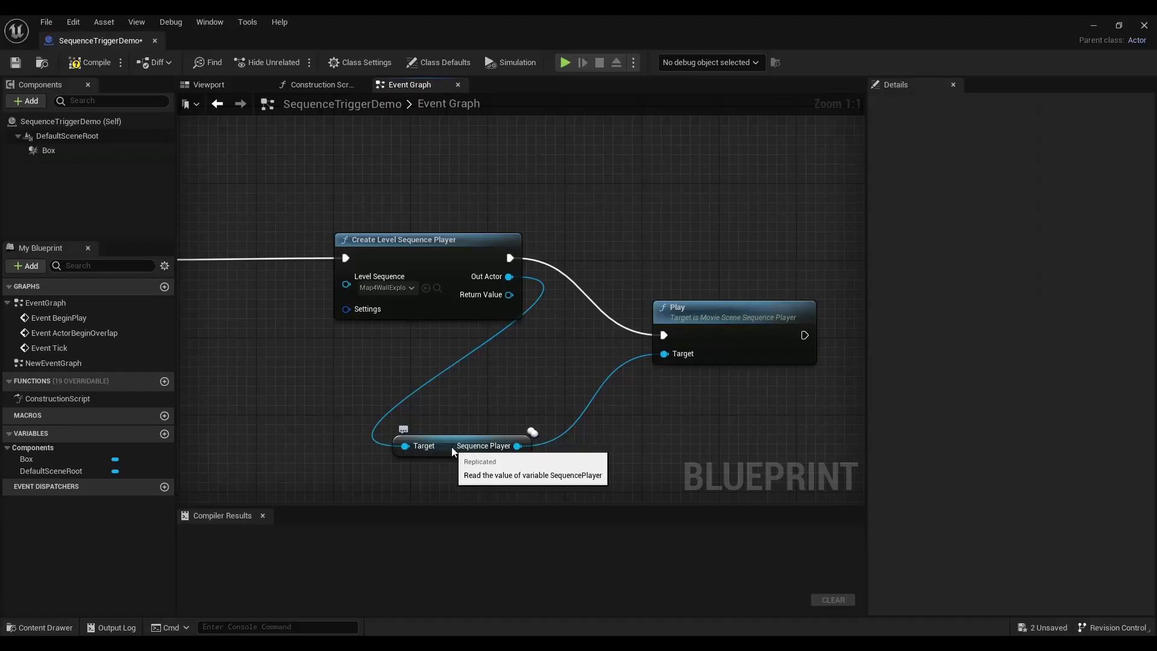
drag(359, 493, 547, 418)
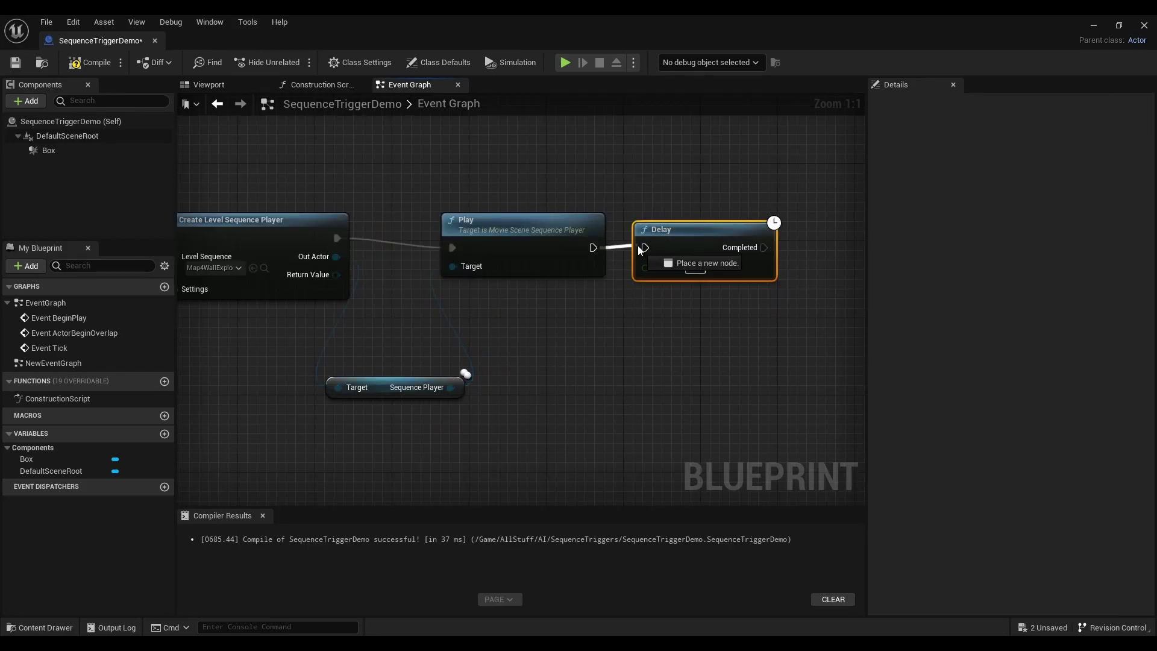
Follow the Play node with a Delay of 36.0 seconds and connect its Completed output to a new Pause node
scroll(701, 380, down, 2)
right_click(742, 334)
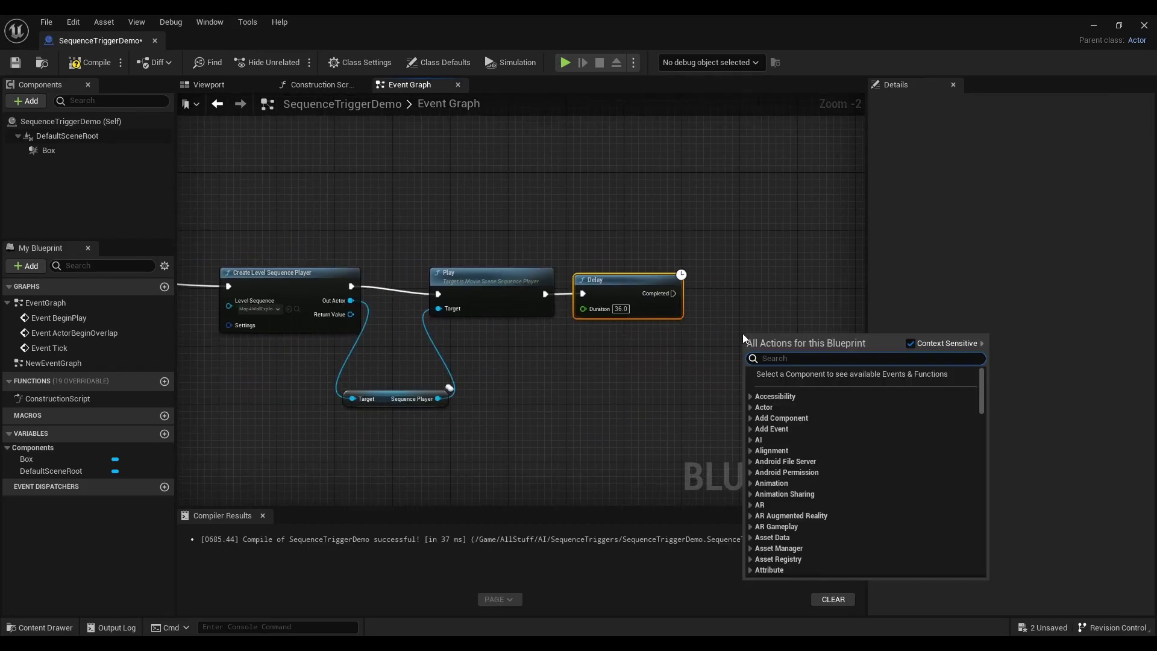
text(pause)
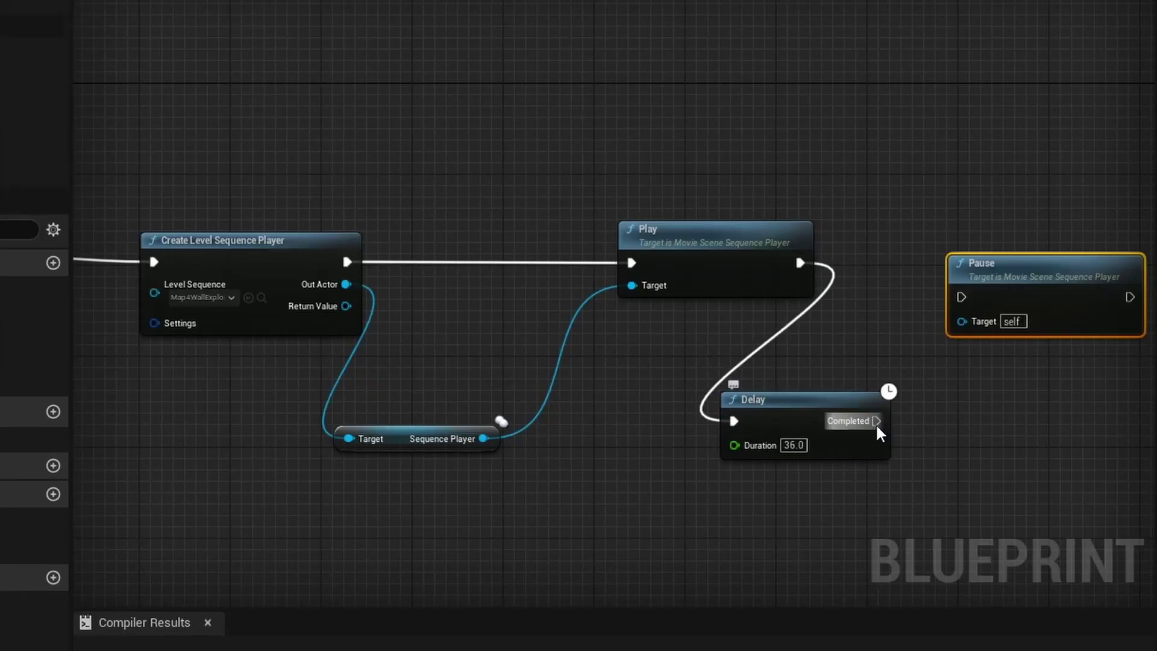
drag(876, 420, 1025, 236)
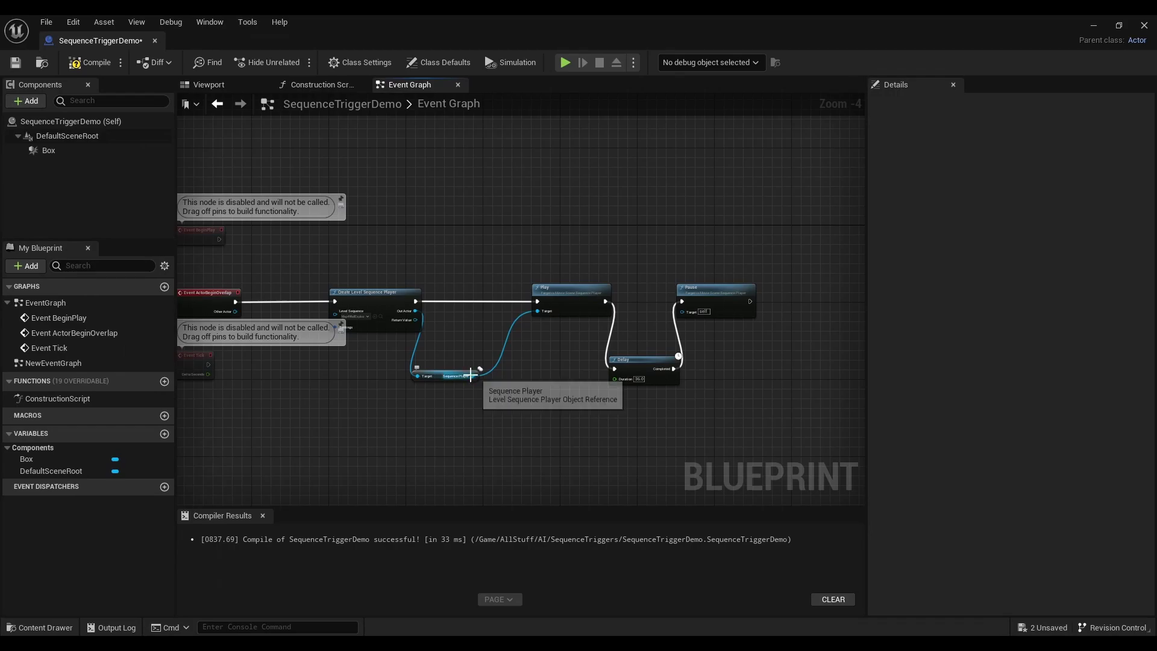